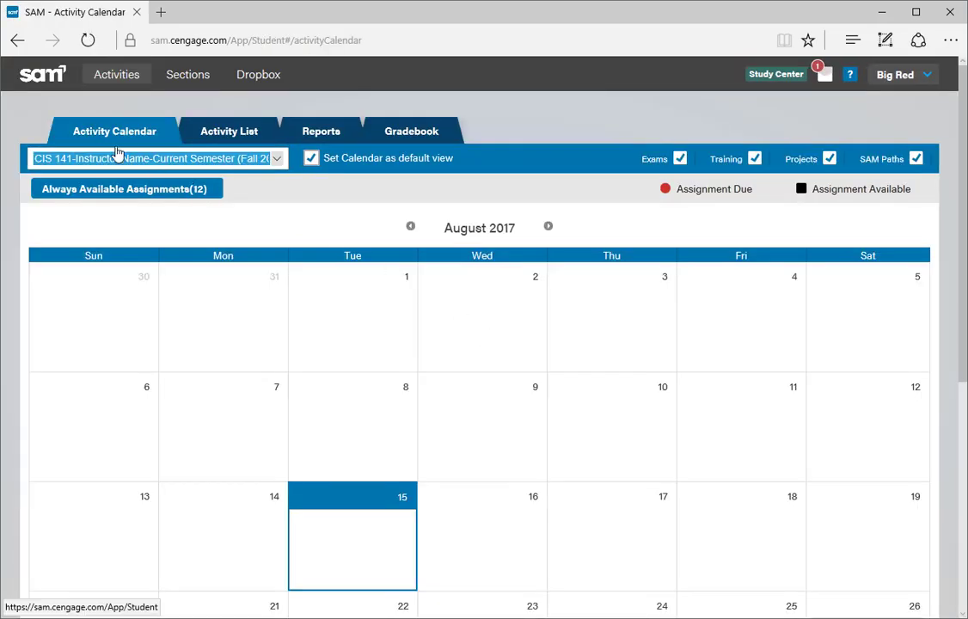
- Go to SAM's Activity List and open the CIS 141-PowerPoint 3 assignment
click(222, 137)
scroll(134, 331, down, 3)
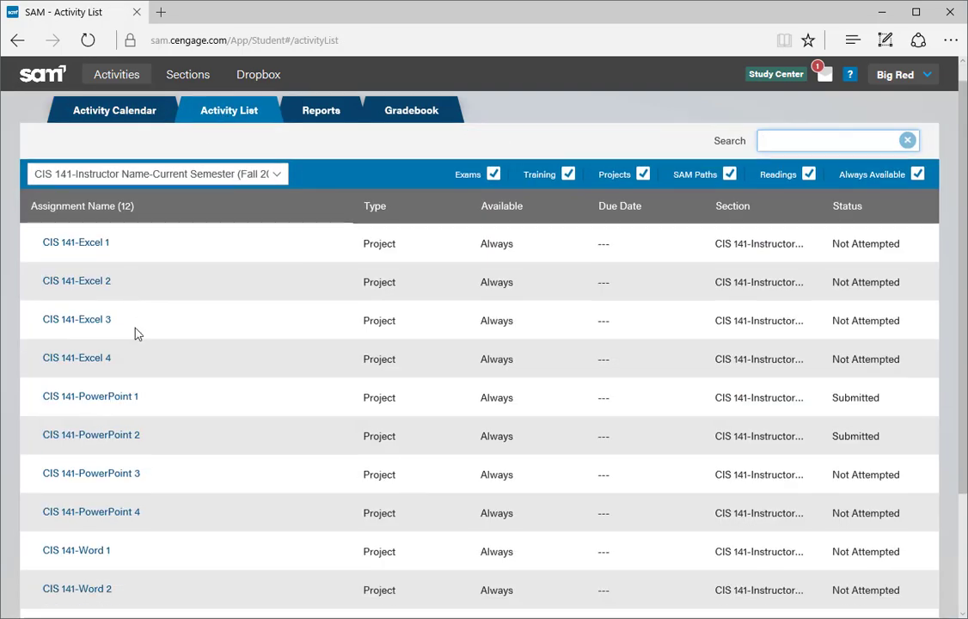
scroll(214, 374, up, 3)
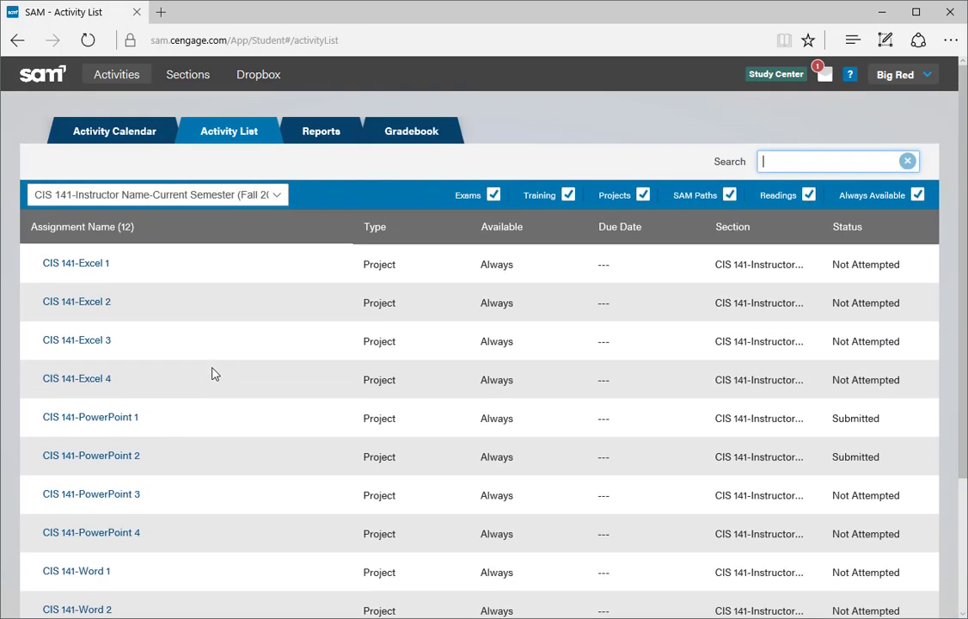
key(Tab)
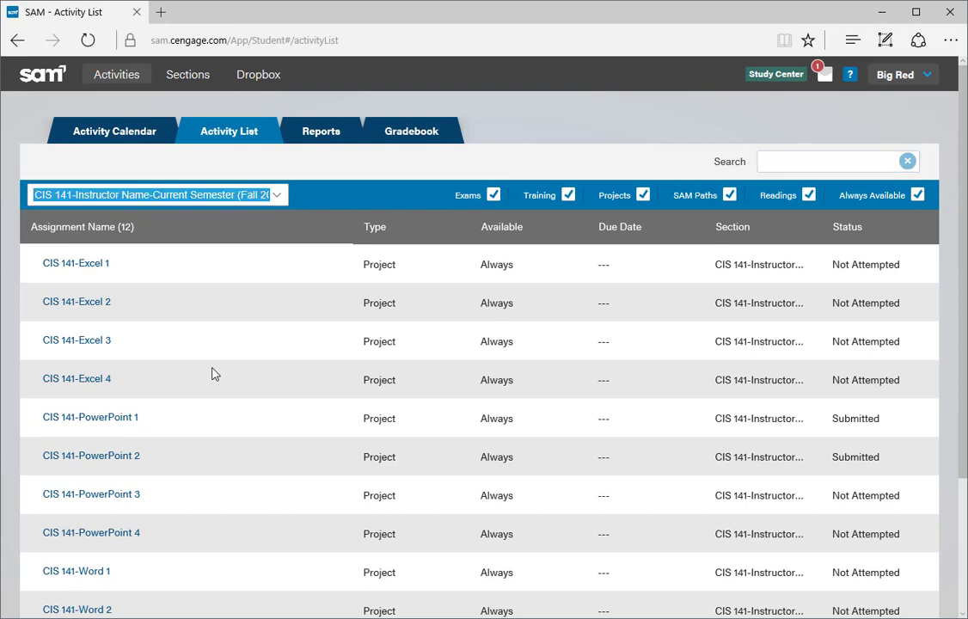
click(104, 503)
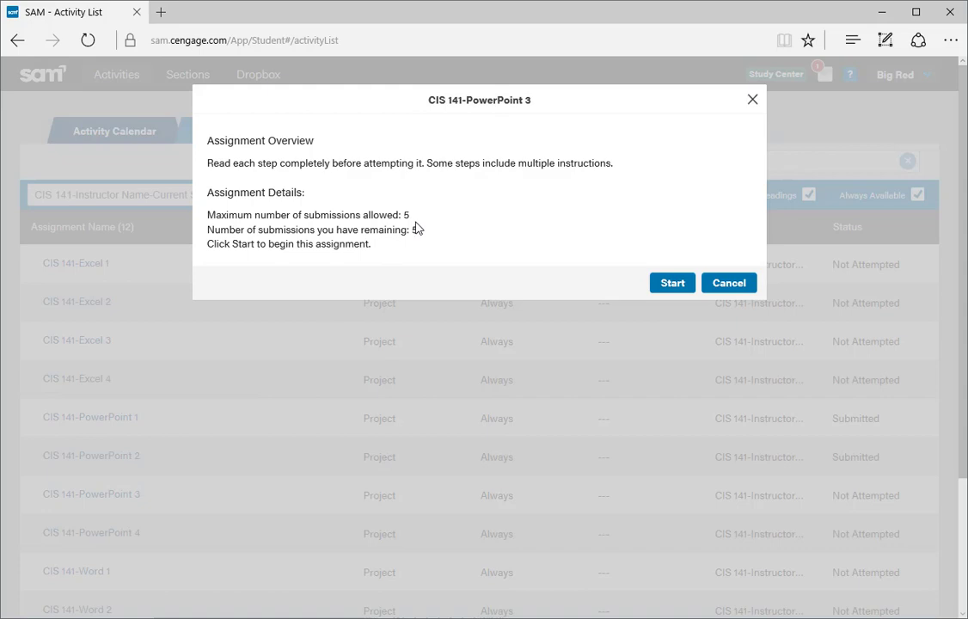
- Start the PowerPoint 3 project and save Instructions_NP_PPT16_1a.docx to the computer
click(671, 288)
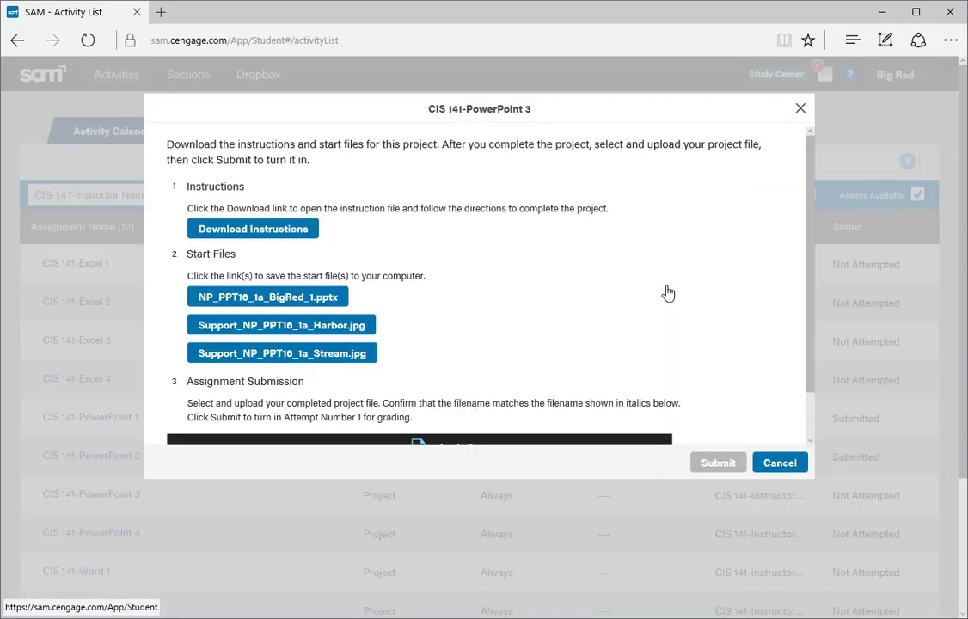
scroll(451, 243, down, 1)
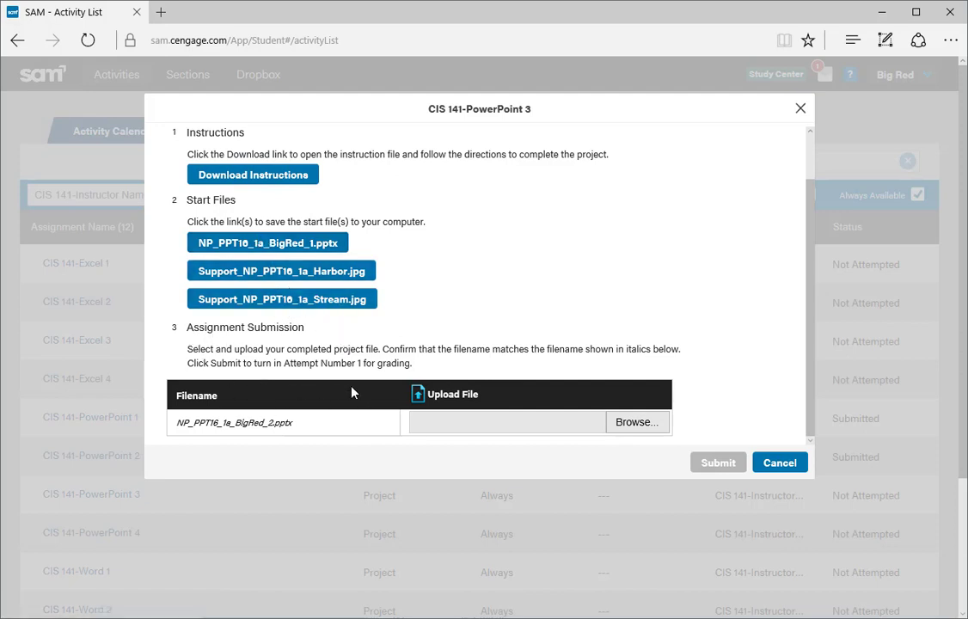
scroll(387, 301, up, 2)
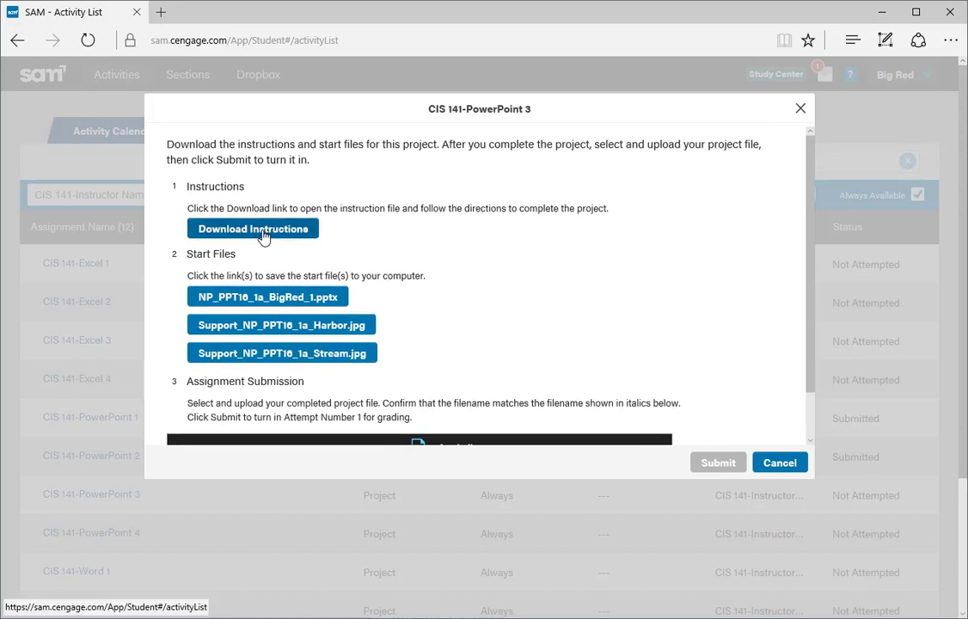
click(264, 237)
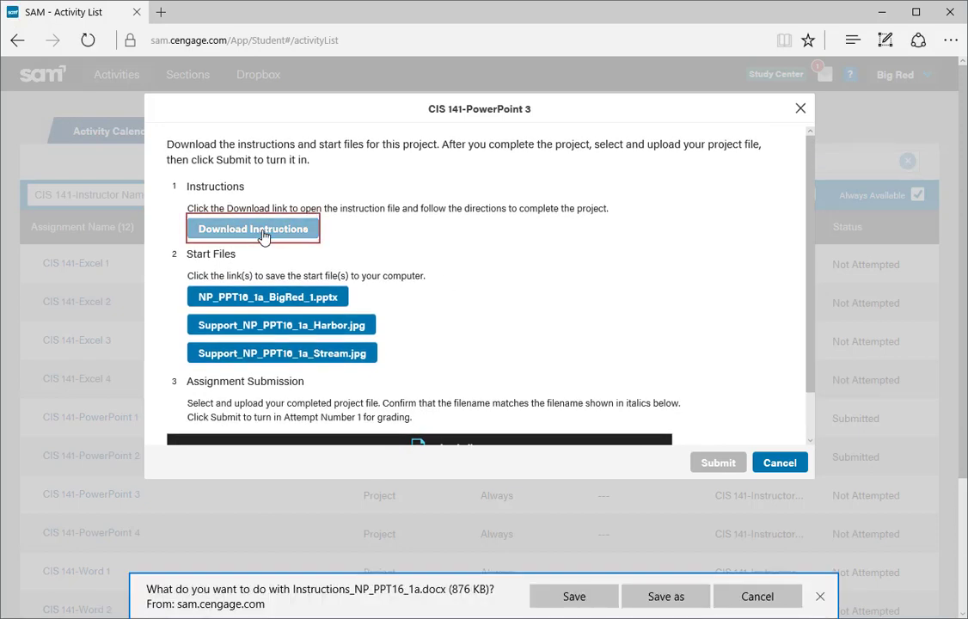
click(574, 598)
- Open the instructions in Word with editing enabled and review the Getting Started file names
click(561, 606)
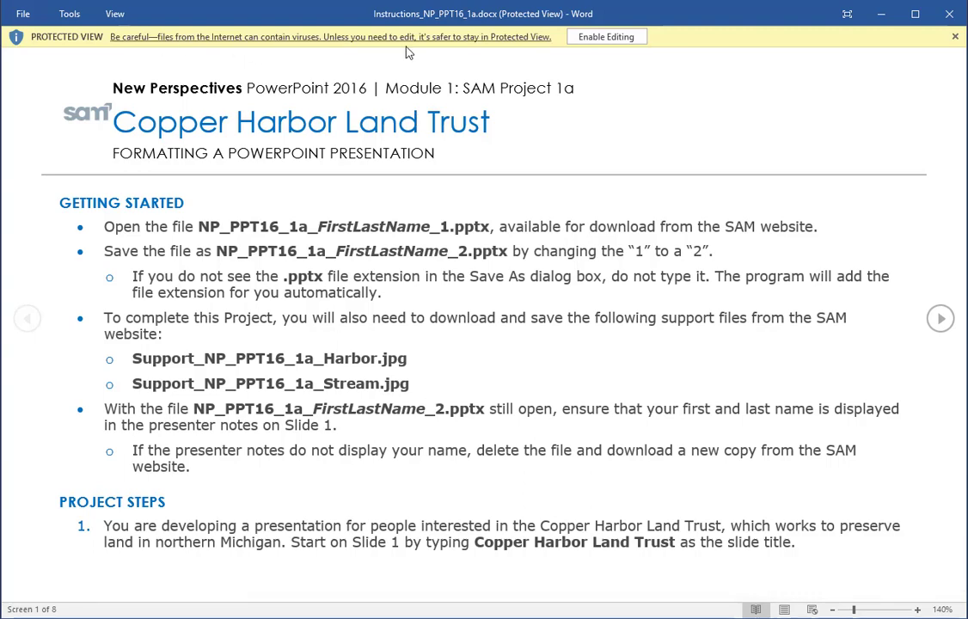
click(607, 40)
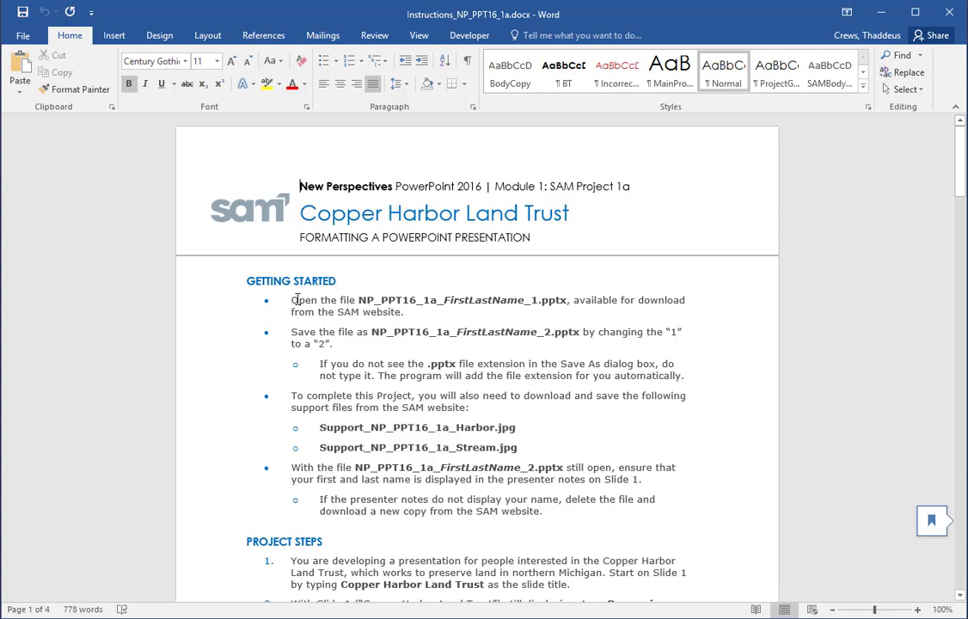
double_click(477, 301)
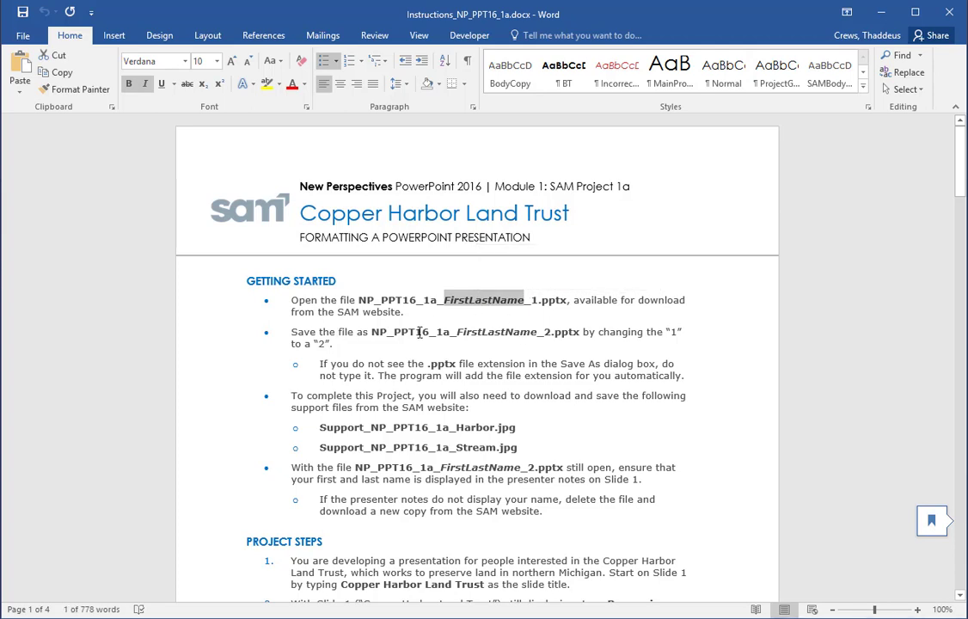
double_click(494, 333)
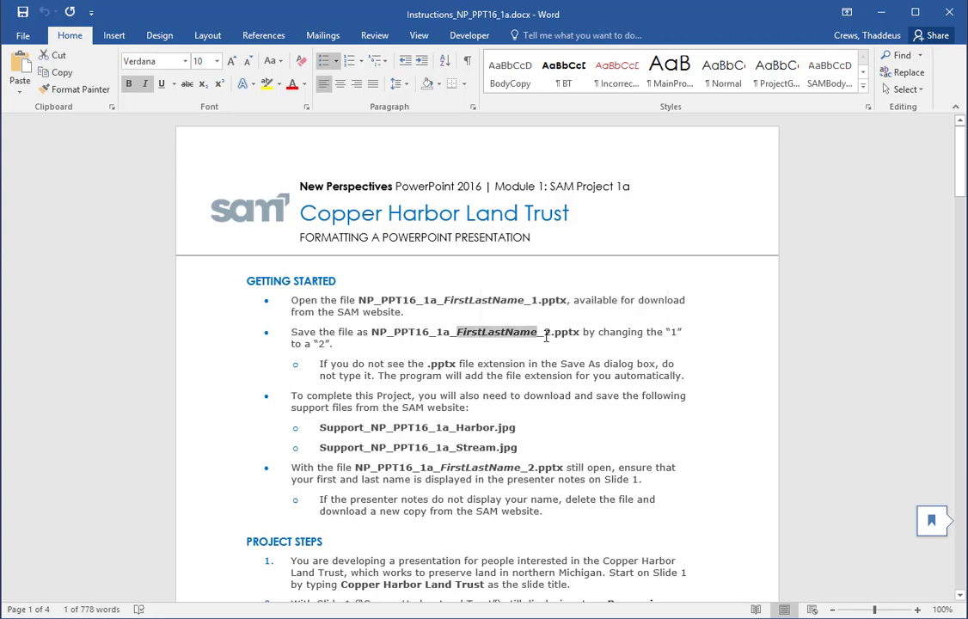
drag(542, 333, 551, 333)
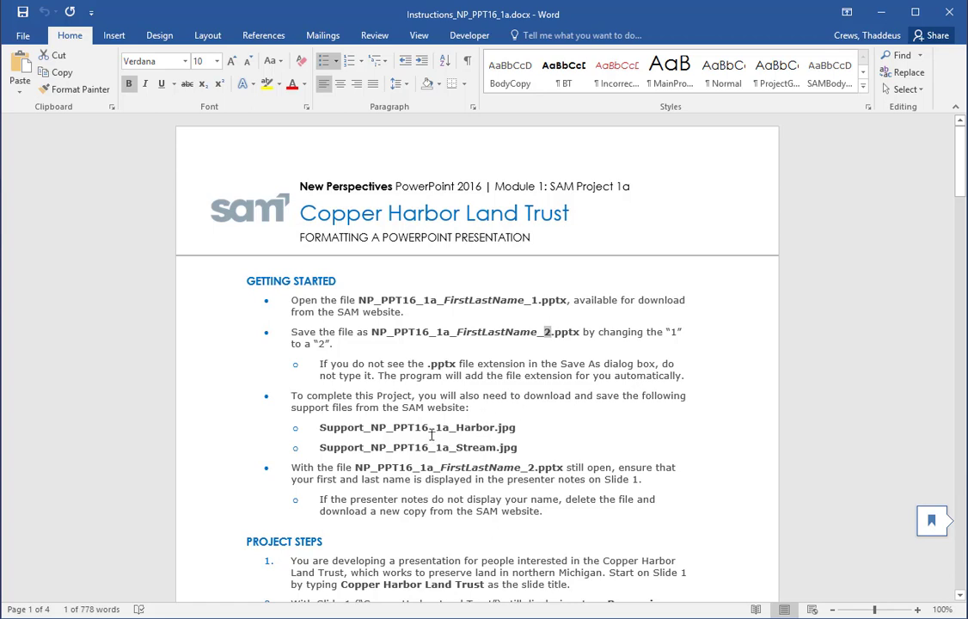
- Note the NP_PPT16_1a_FirstLastName_2.pptx name and presenter-notes check, then return to SAM
drag(355, 468, 547, 469)
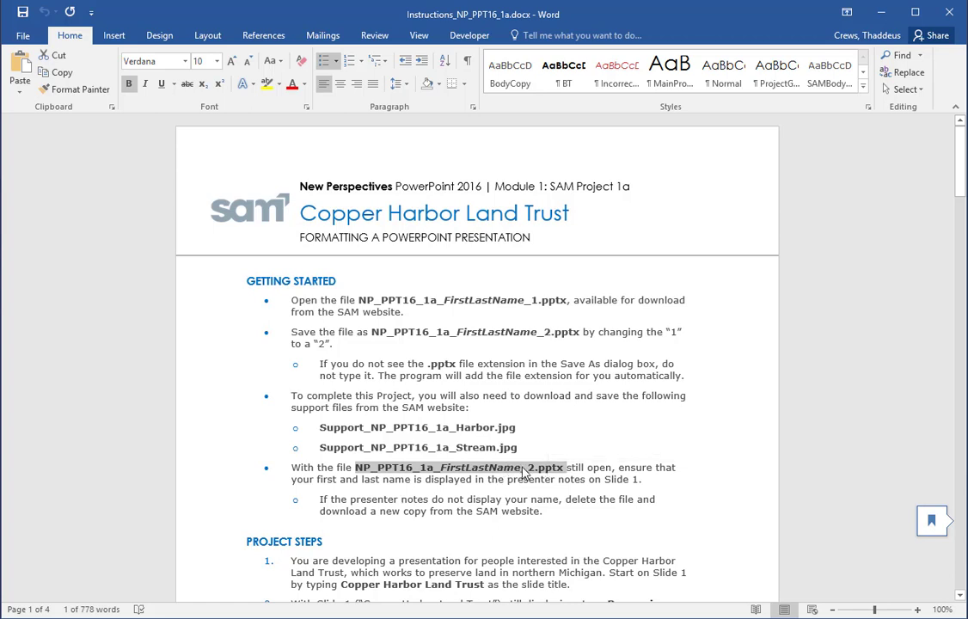
drag(352, 501, 542, 512)
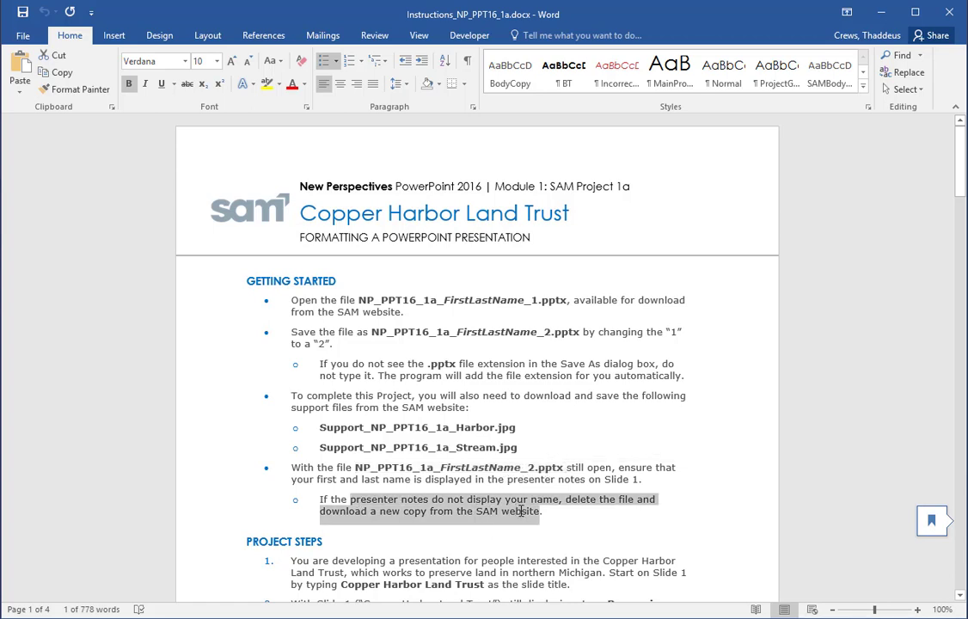
click(584, 526)
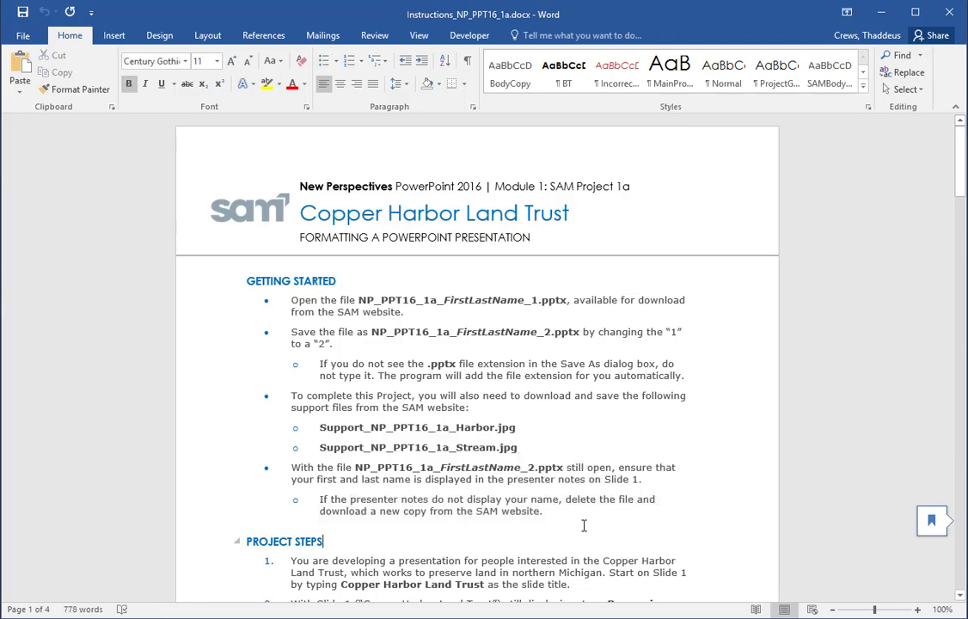
key(alt+Tab)
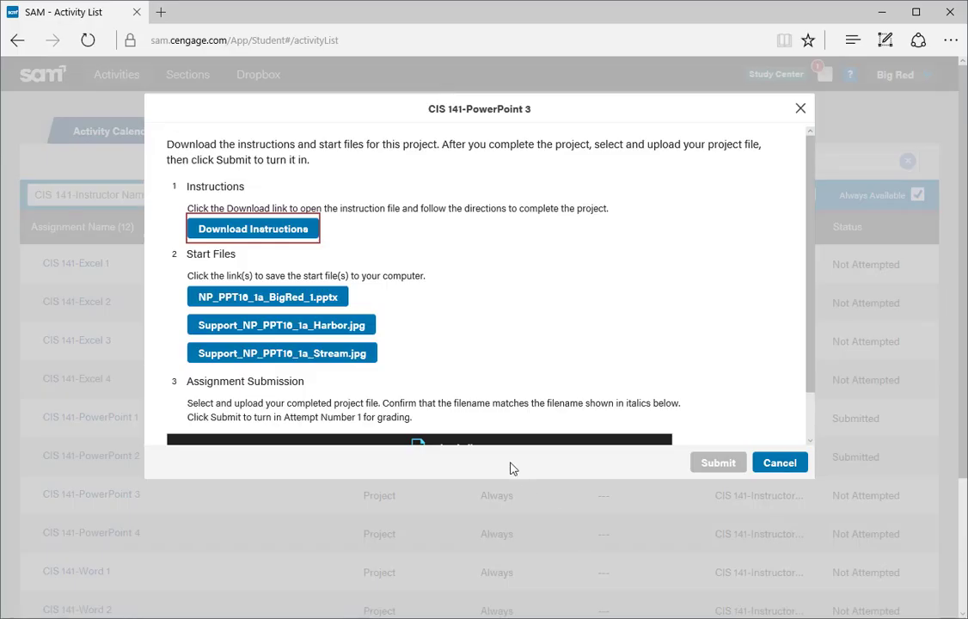
- Download and open NP_PPT16_1a_BigRed_1.pptx with editing enabled, checking Slide 1's presenter note
click(288, 299)
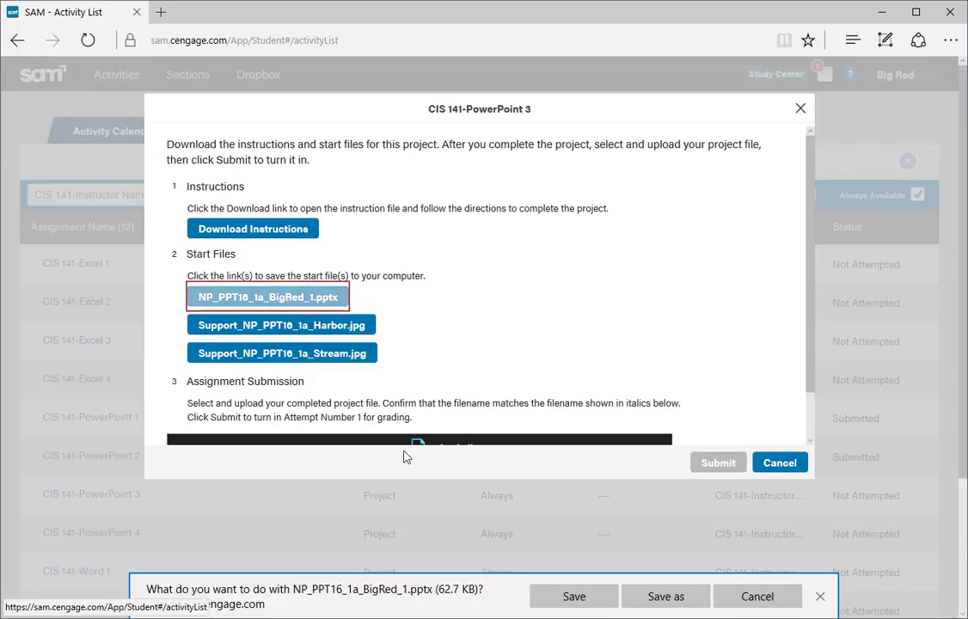
click(570, 599)
click(570, 599)
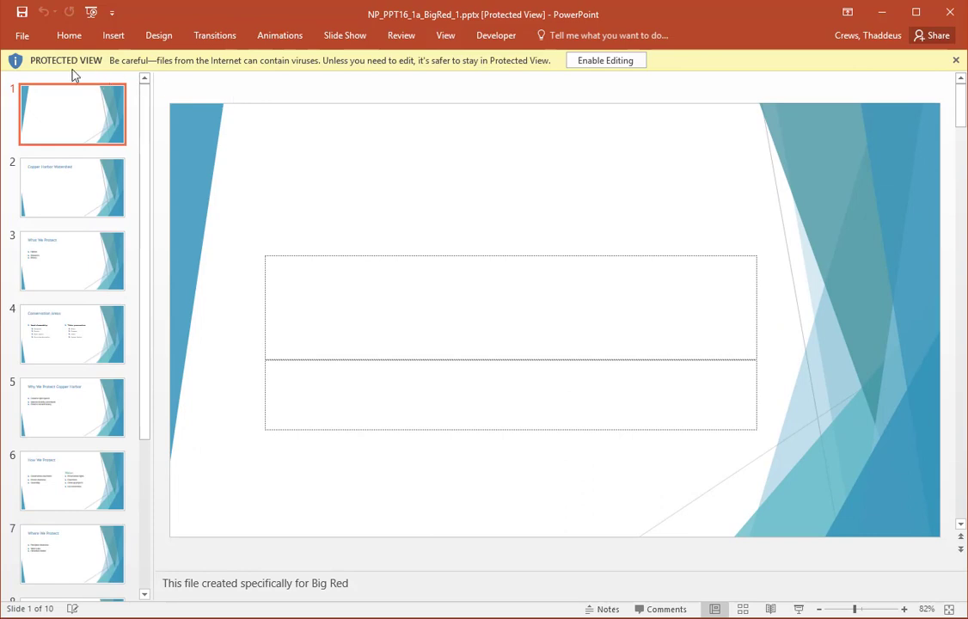
click(606, 62)
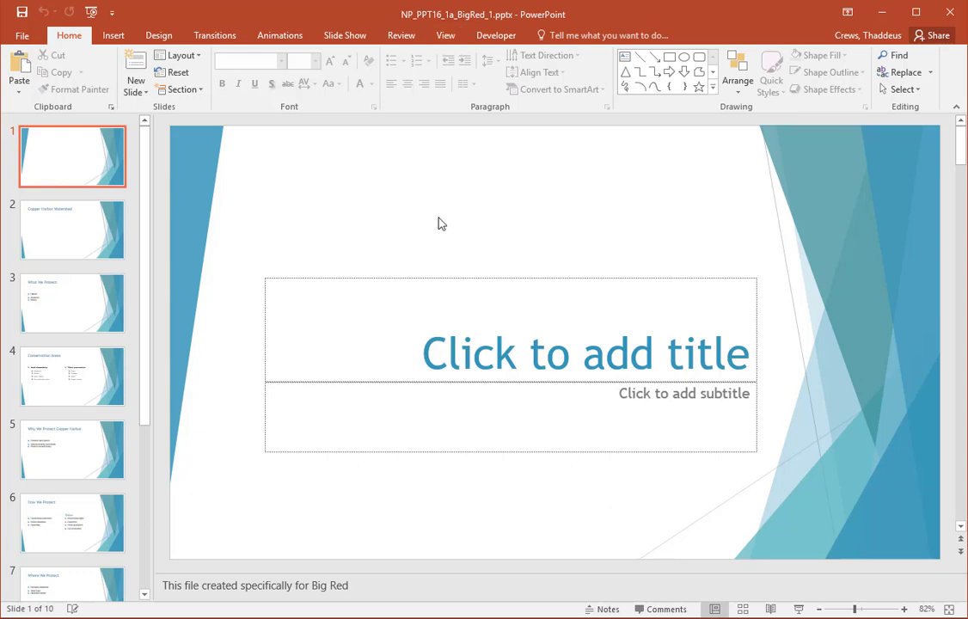
drag(163, 584, 391, 594)
click(390, 593)
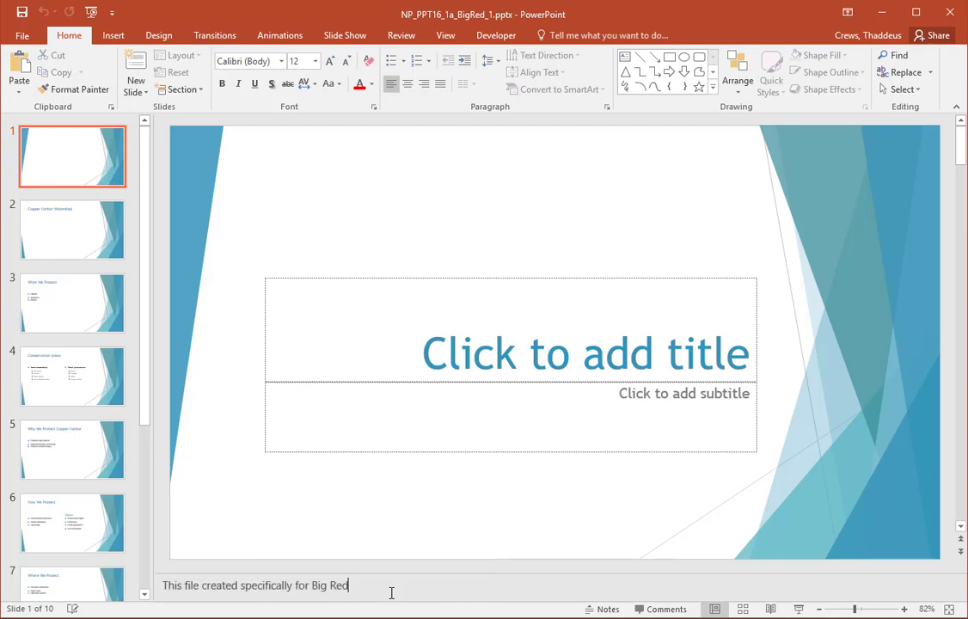
- Save the presentation to the Desktop as NP_PPT16_1a_BigRed_2.pptx
click(22, 35)
click(35, 186)
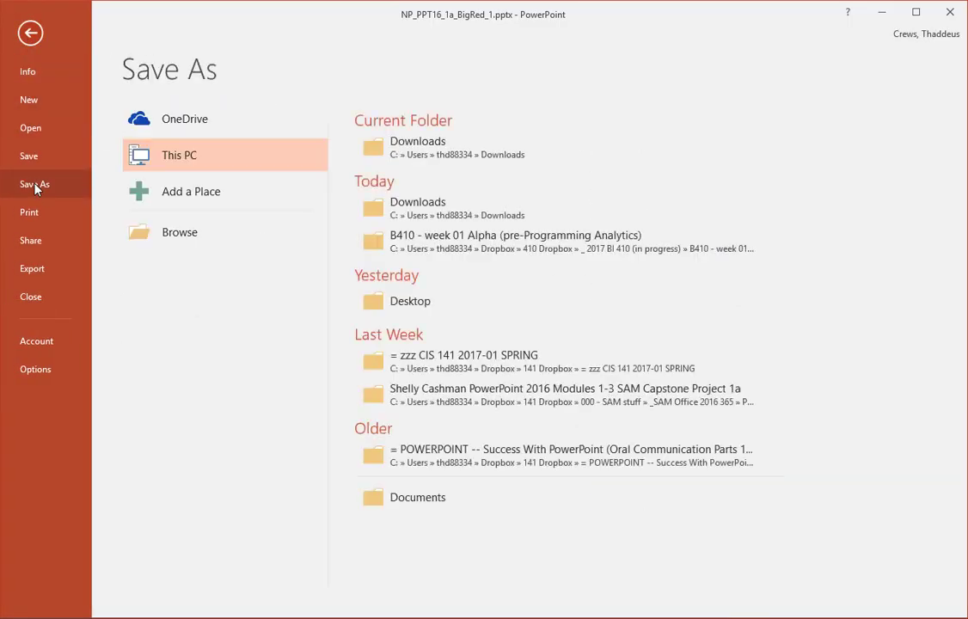
click(182, 243)
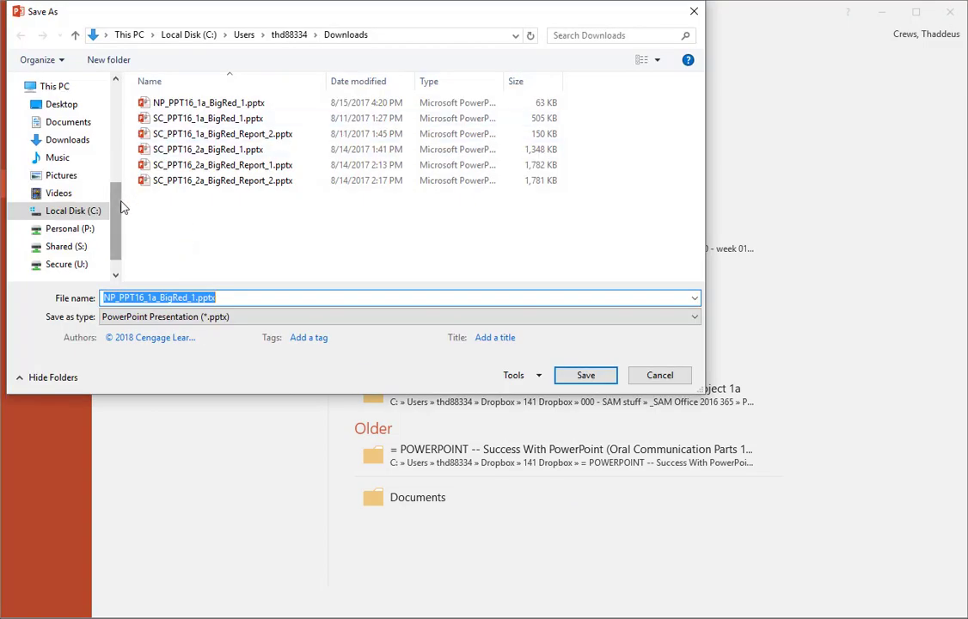
drag(121, 208, 116, 88)
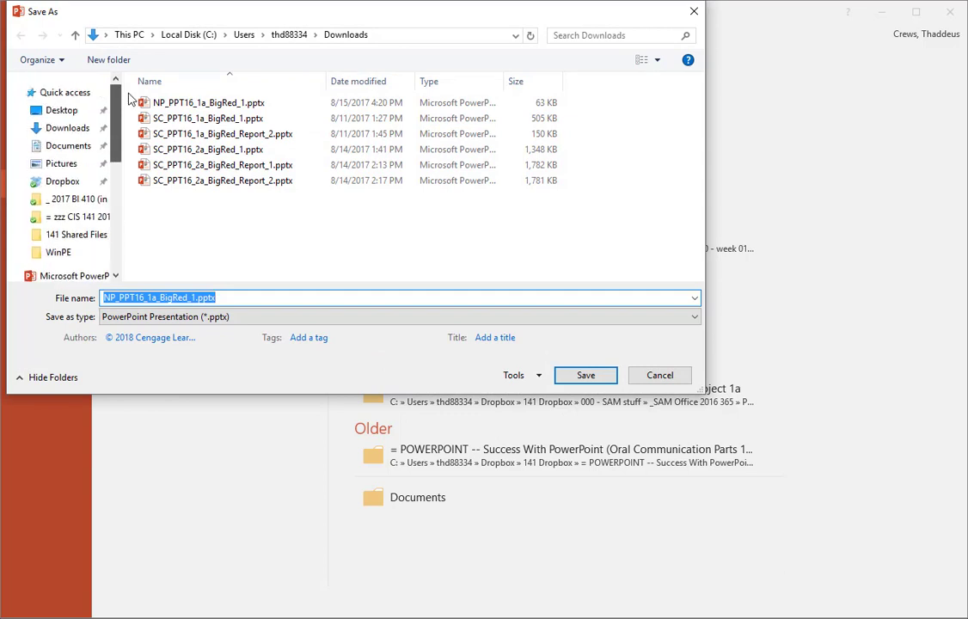
click(73, 116)
click(270, 294)
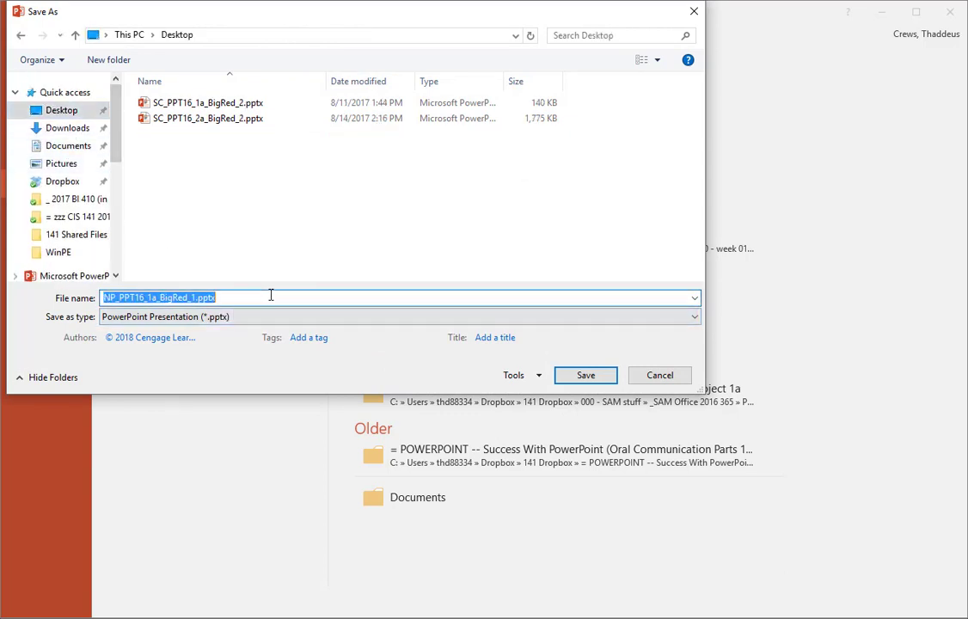
click(270, 294)
key(Left)
key(Left)
key(Left)
key(Left)
key(Left)
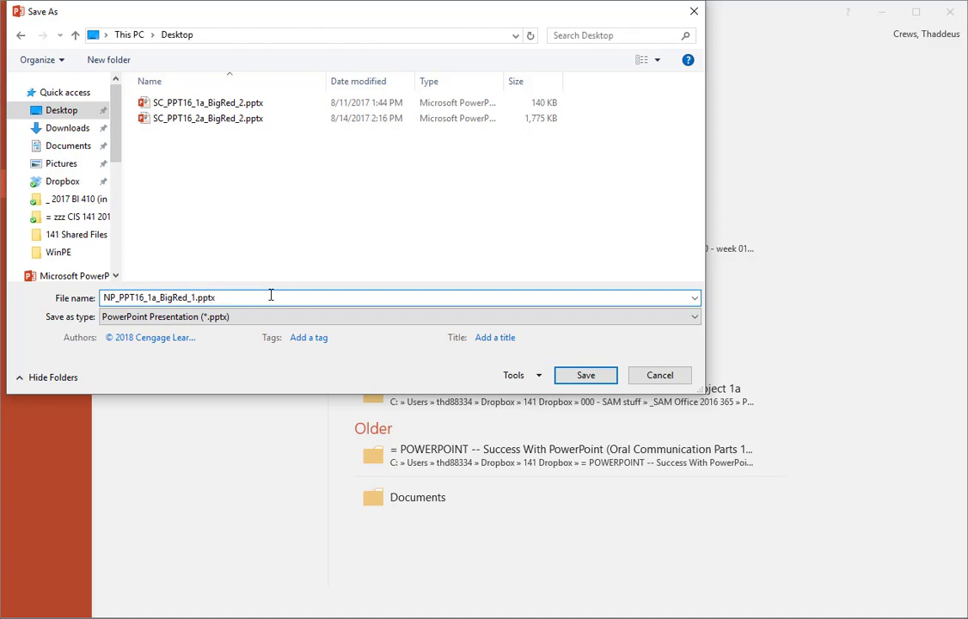
key(BackSpace)
text(2)
key(Return)
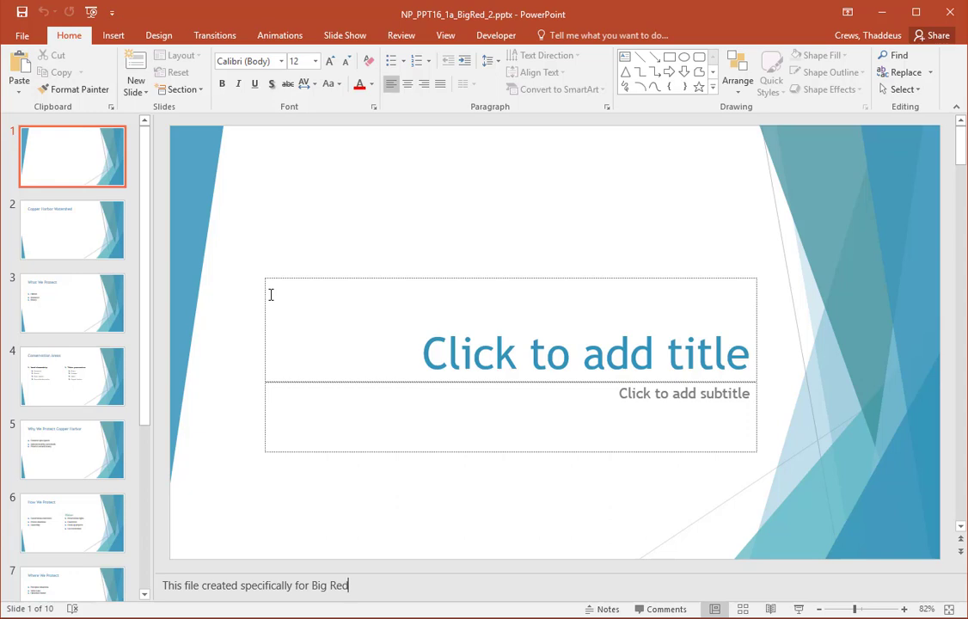
key(alt+Tab)
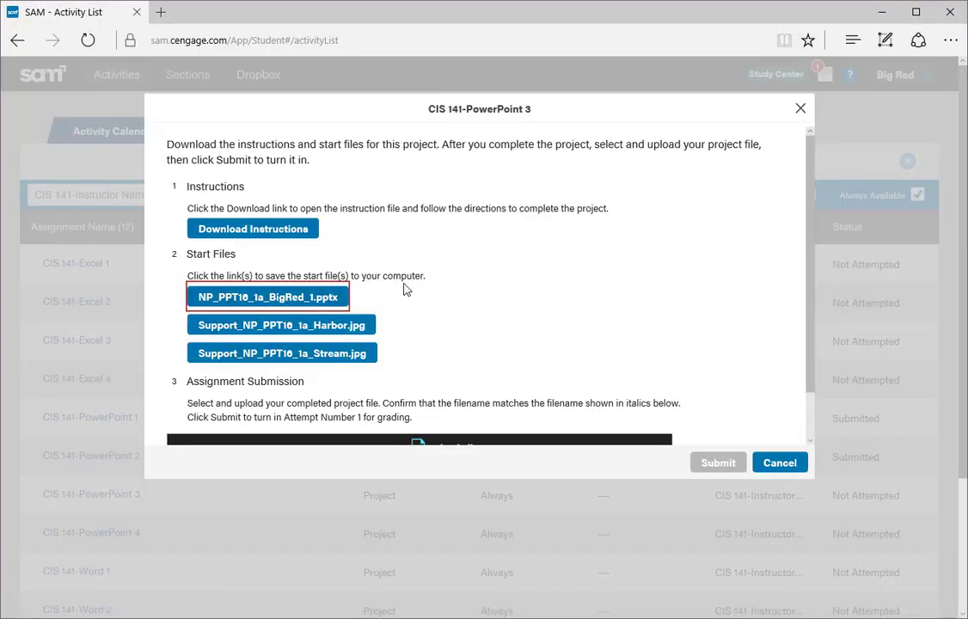
key(alt+Tab)
key(Tab)
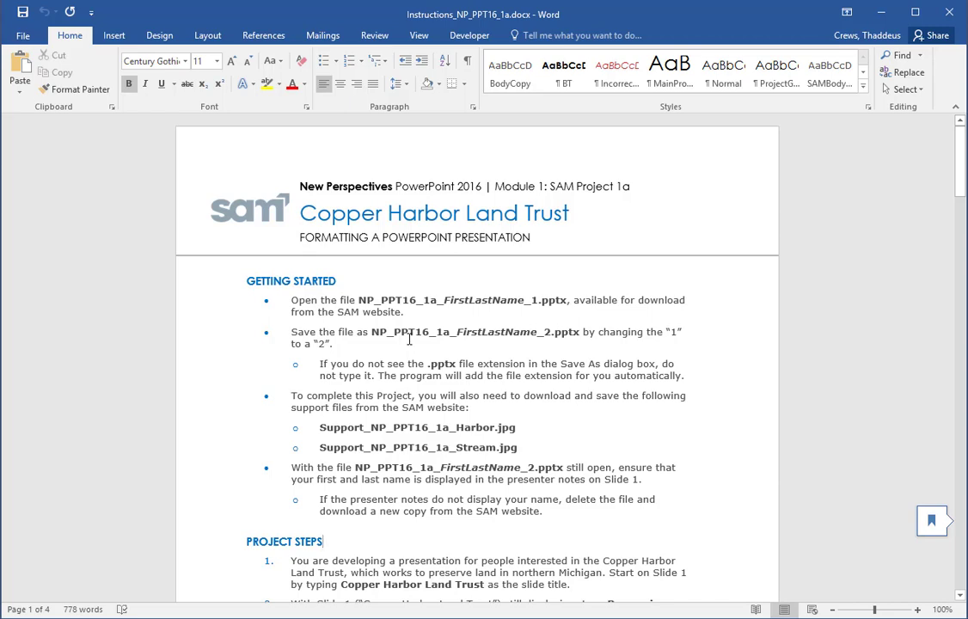
scroll(409, 340, down, 7)
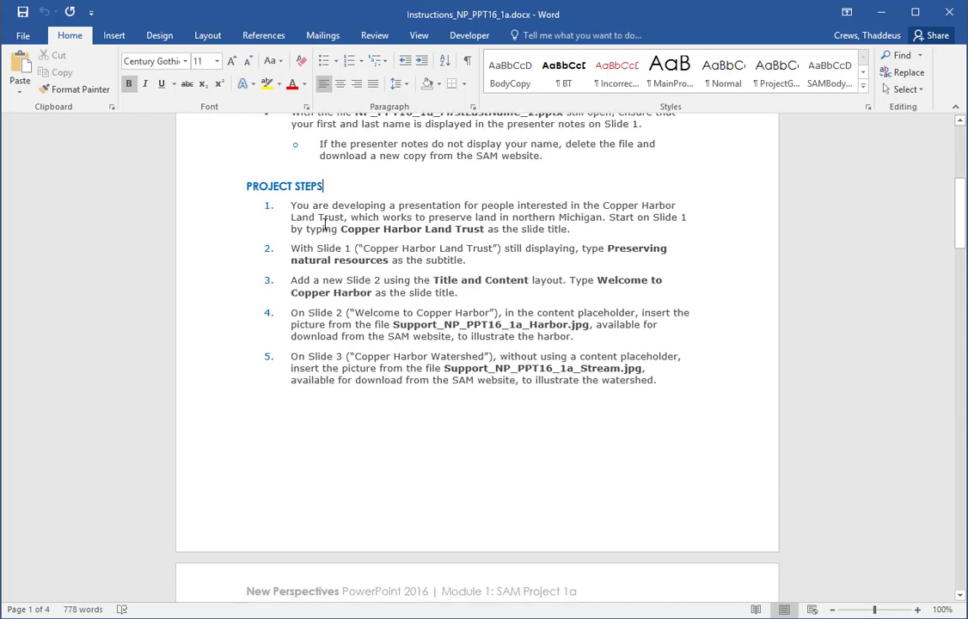
double_click(178, 211)
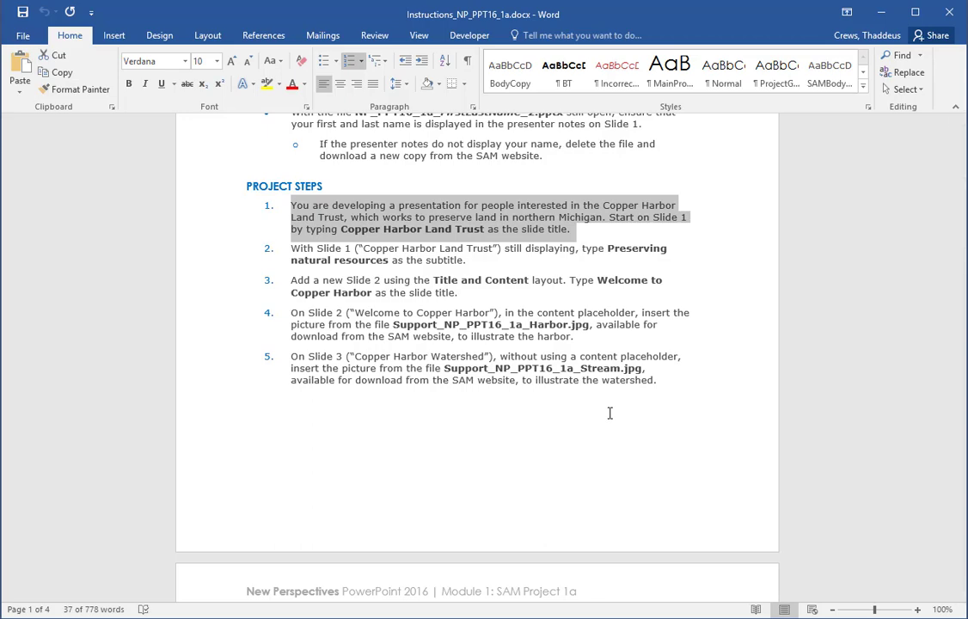
click(917, 611)
click(916, 611)
click(917, 611)
click(917, 611)
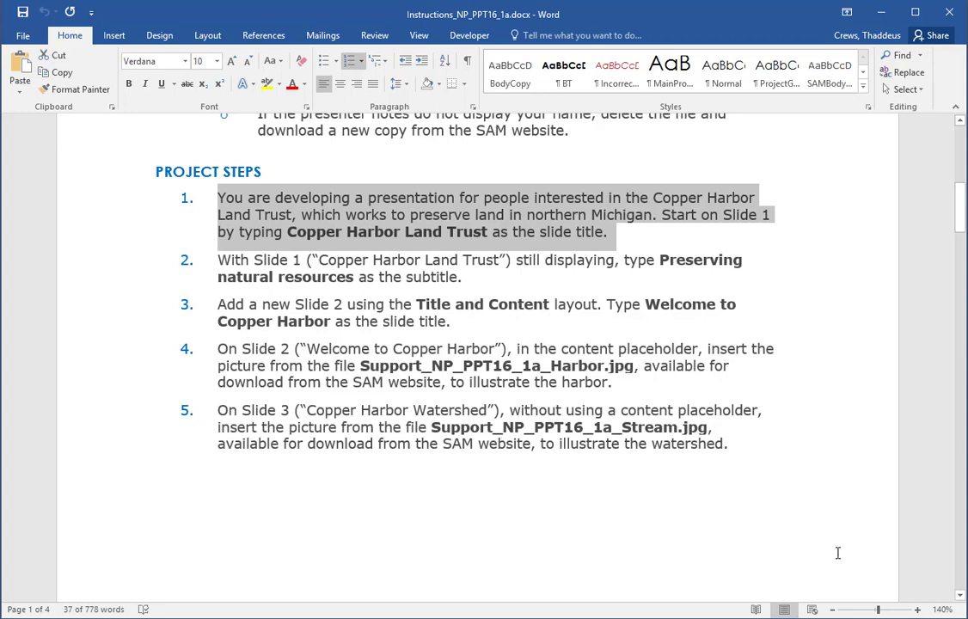
key(alt+Tab)
key(alt+Tab)
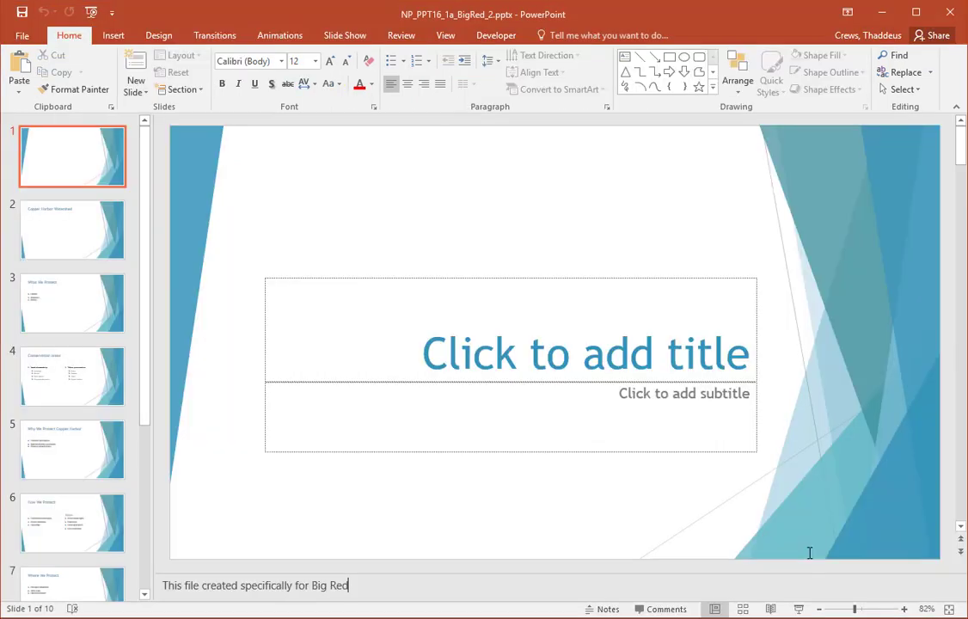
- Enter 'Copper Harbor Land Trust' as the Slide 1 title and look up step 2 in the instructions
click(62, 155)
click(559, 368)
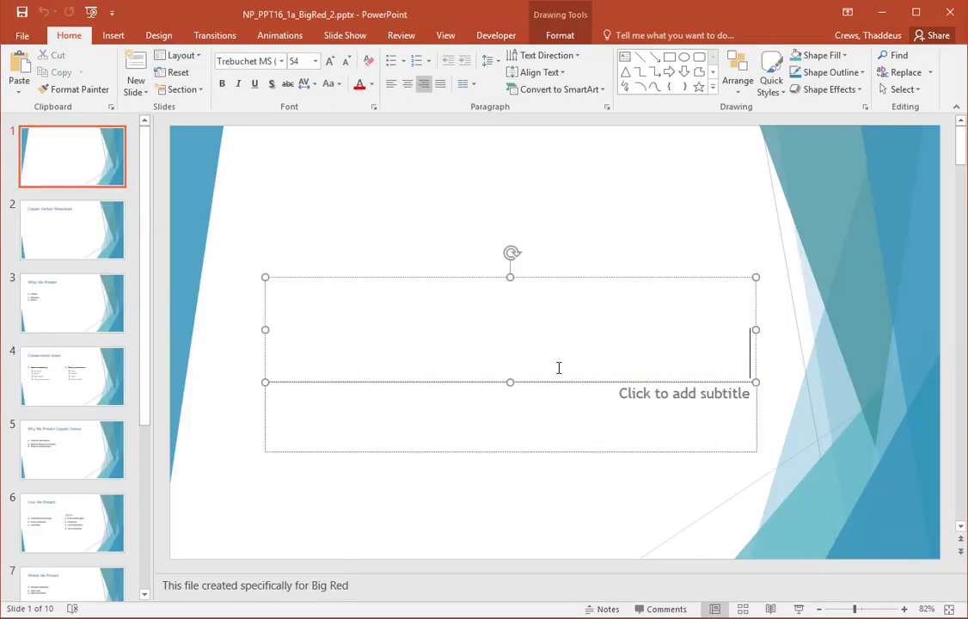
text(Copper H)
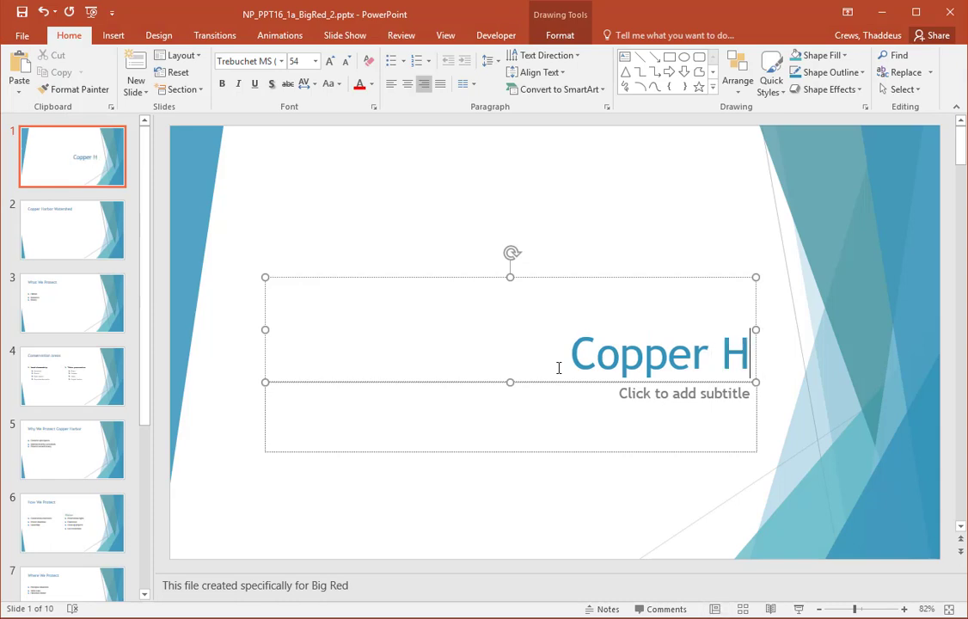
text(arbor Land)
text(Trust)
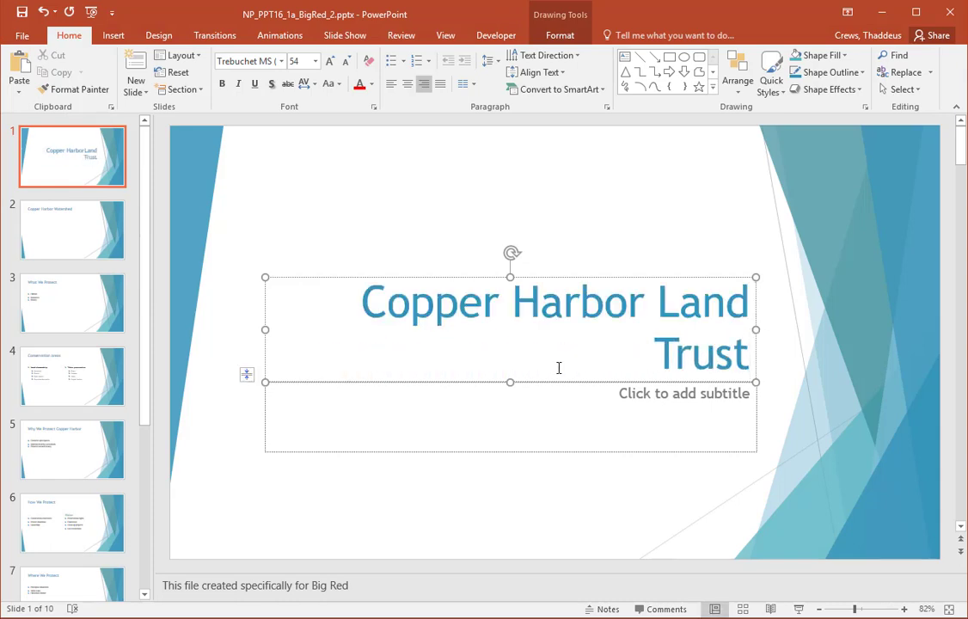
key(alt+Tab)
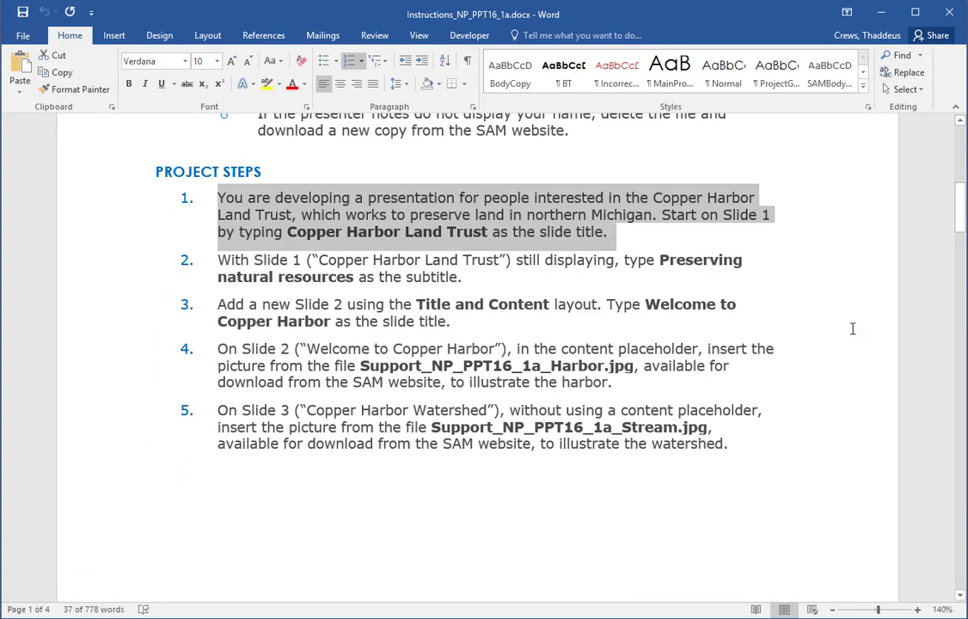
double_click(116, 270)
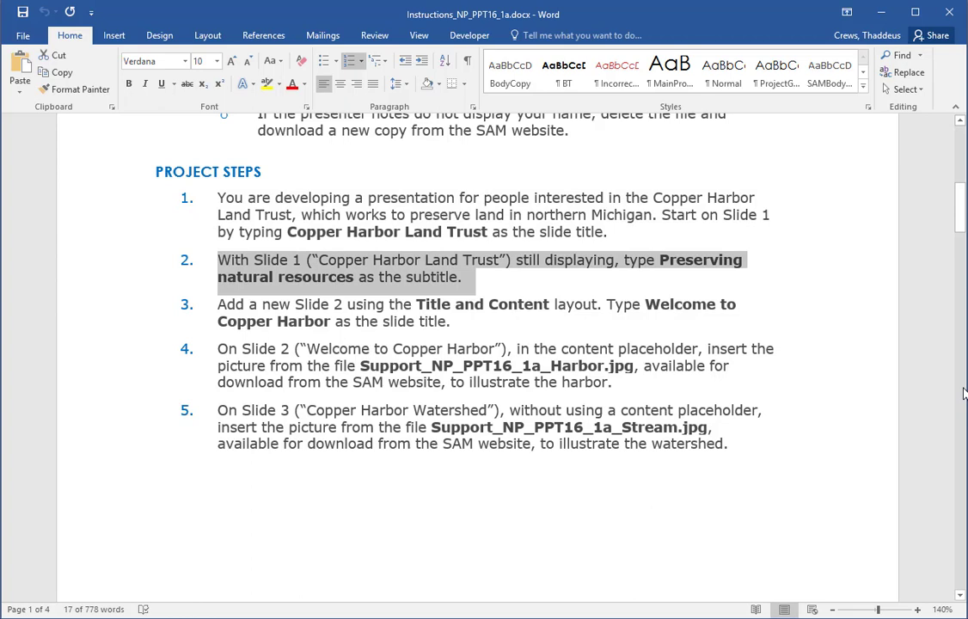
key(alt+Tab)
- Type 'Preserving Natural Resources' as the Slide 1 subtitle, checking it against the instructions
click(692, 404)
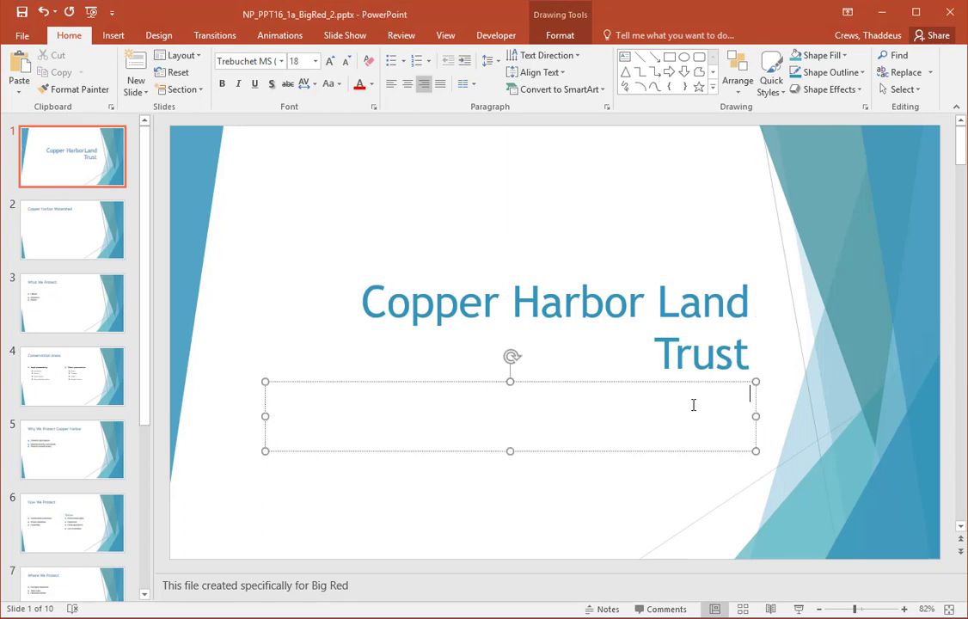
text(Preserving N)
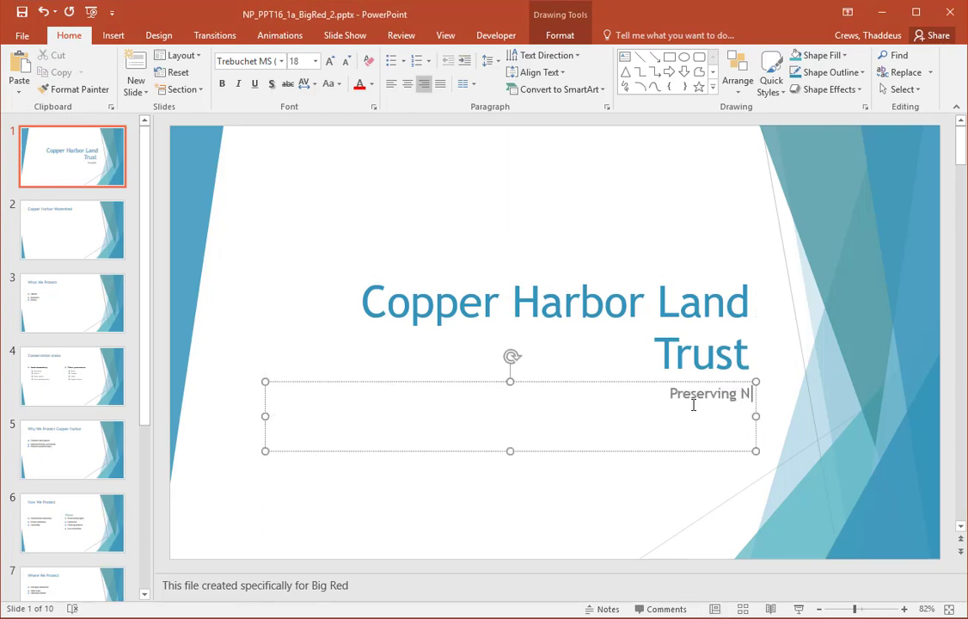
text(atural Resources)
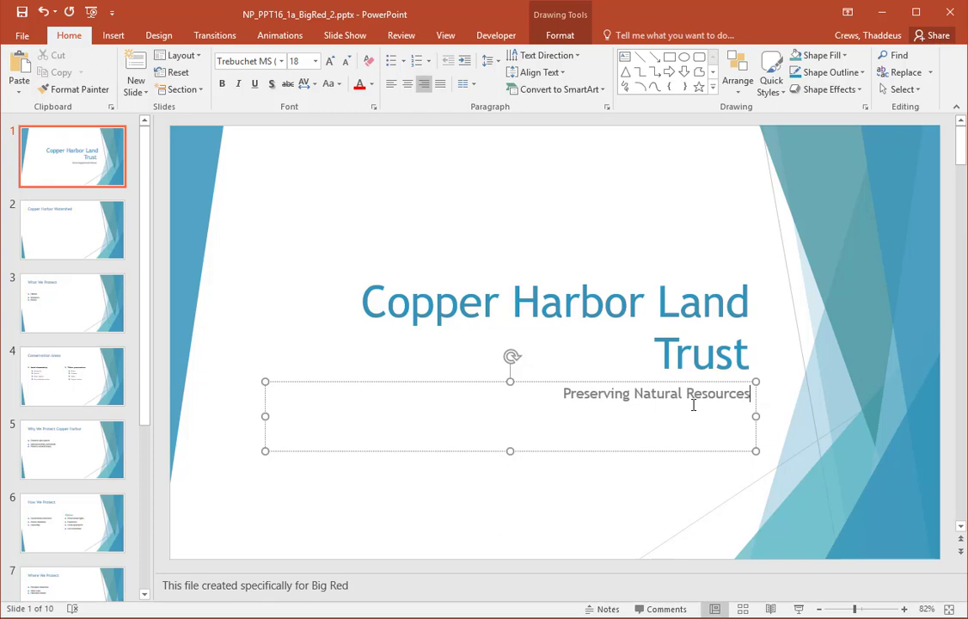
key(alt+Tab)
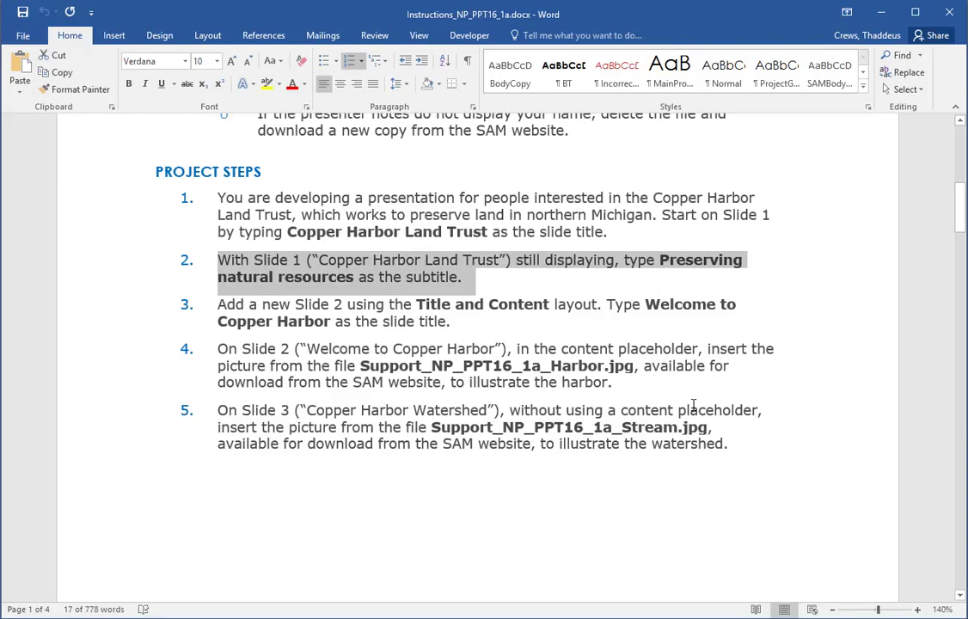
key(alt+Tab)
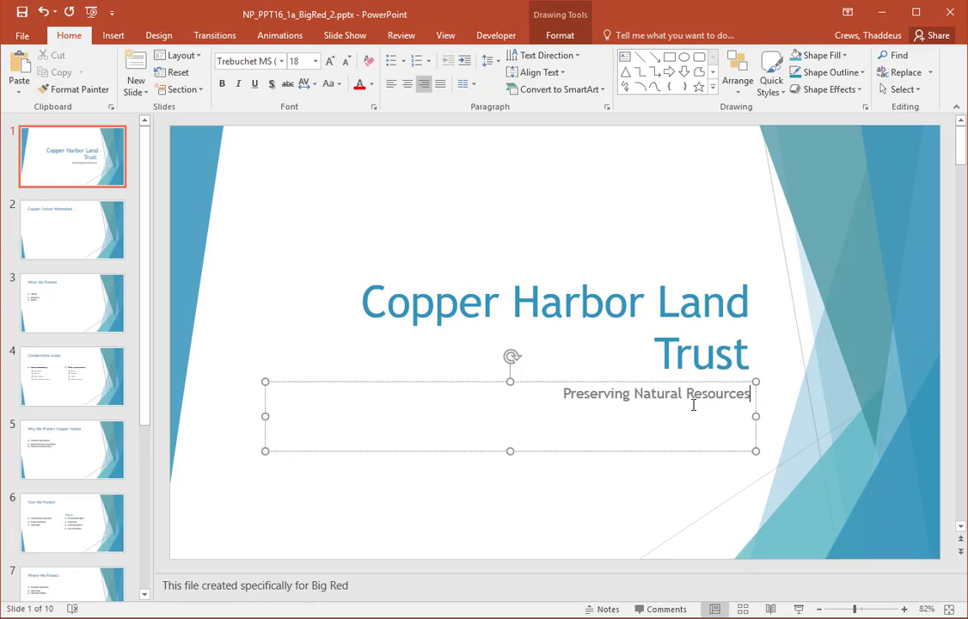
key(alt+Tab)
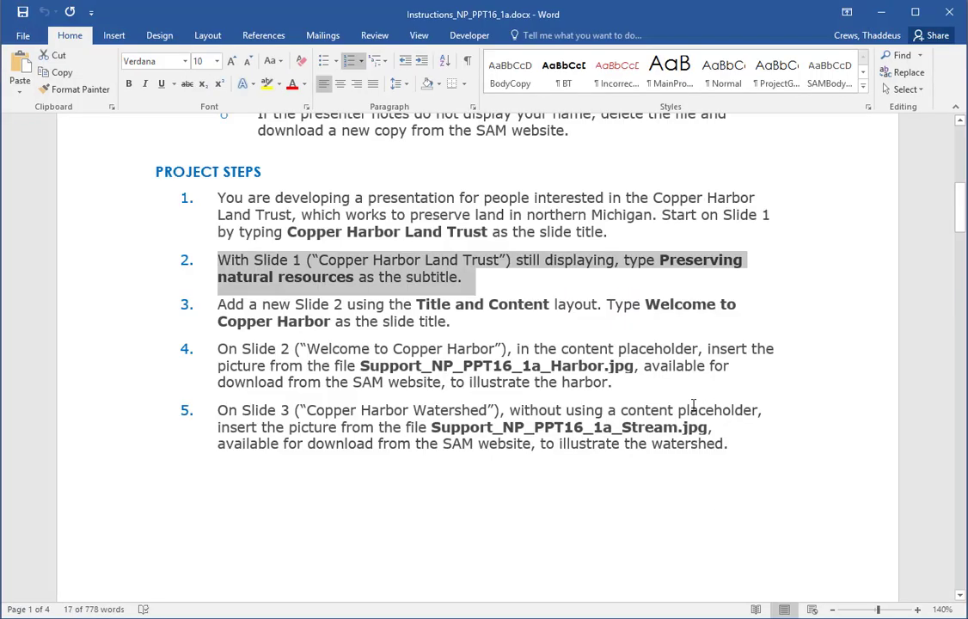
key(alt+Tab)
- Lowercase the subtitle to 'Preserving natural resources' and read step 3 in the instructions
key(Left)
key(Left)
key(Left)
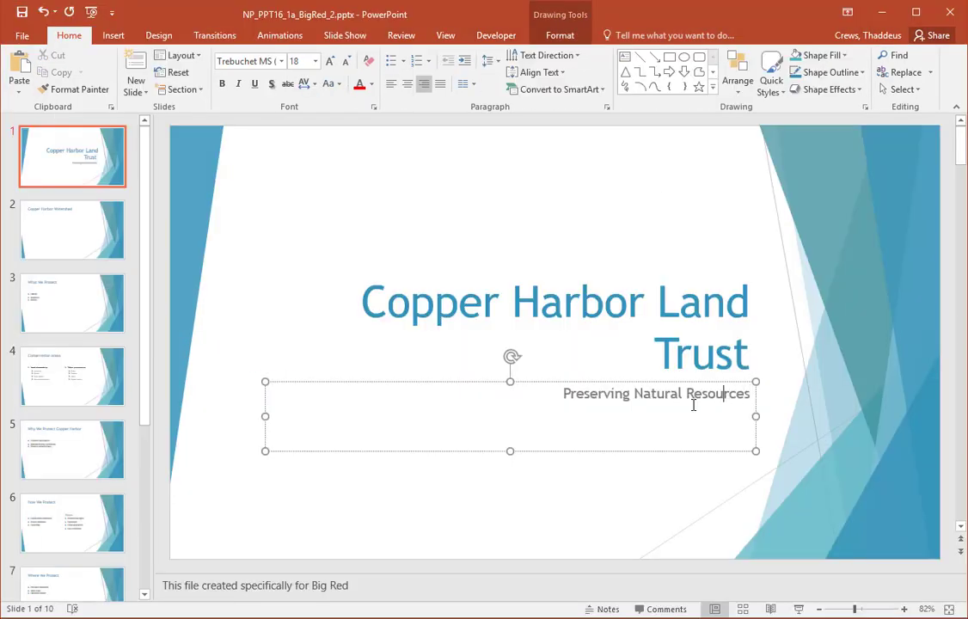
key(BackSpace)
text(r)
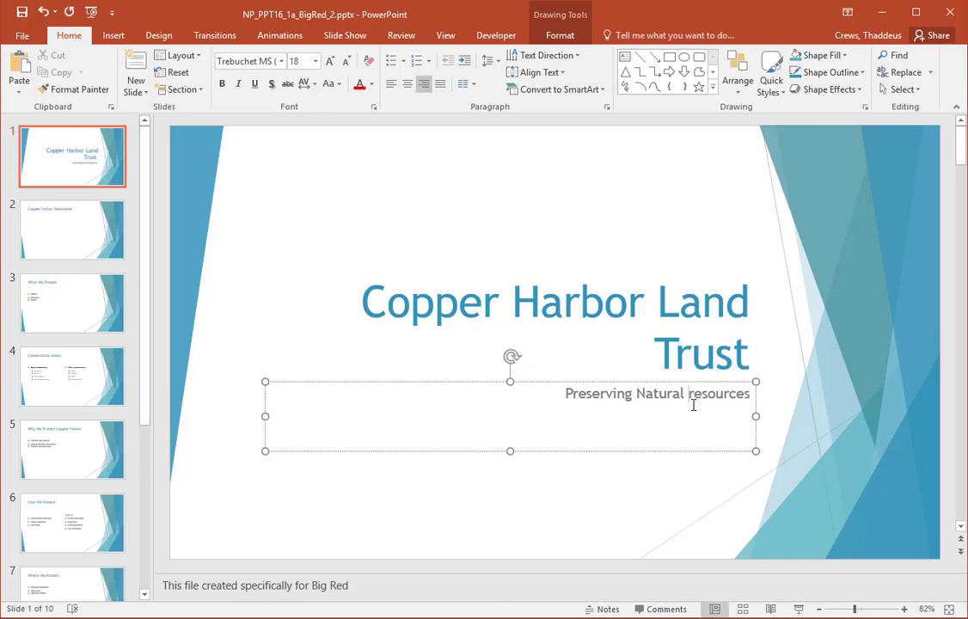
key(Left)
key(BackSpace)
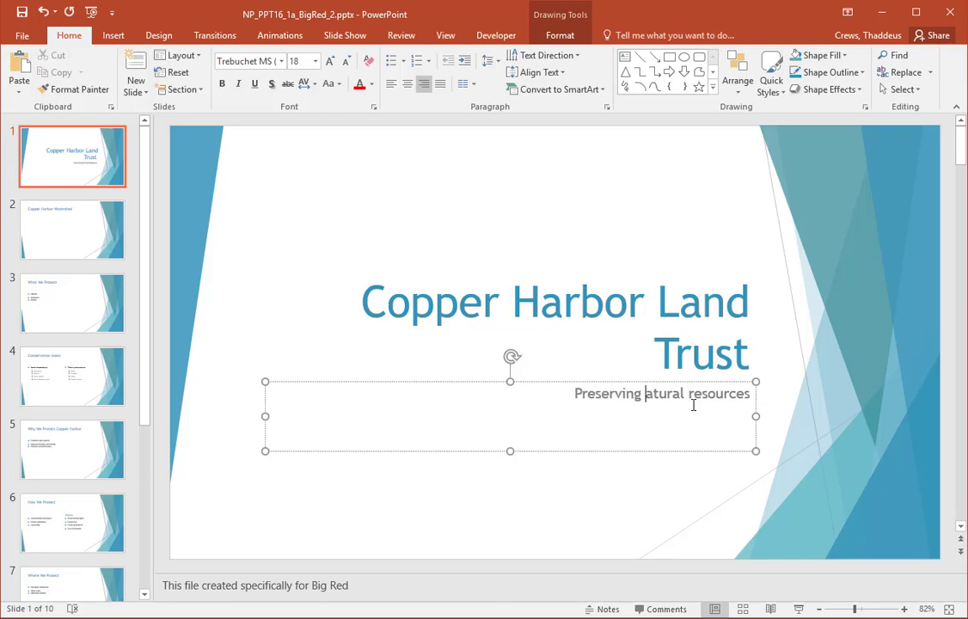
text(n)
key(alt+Tab)
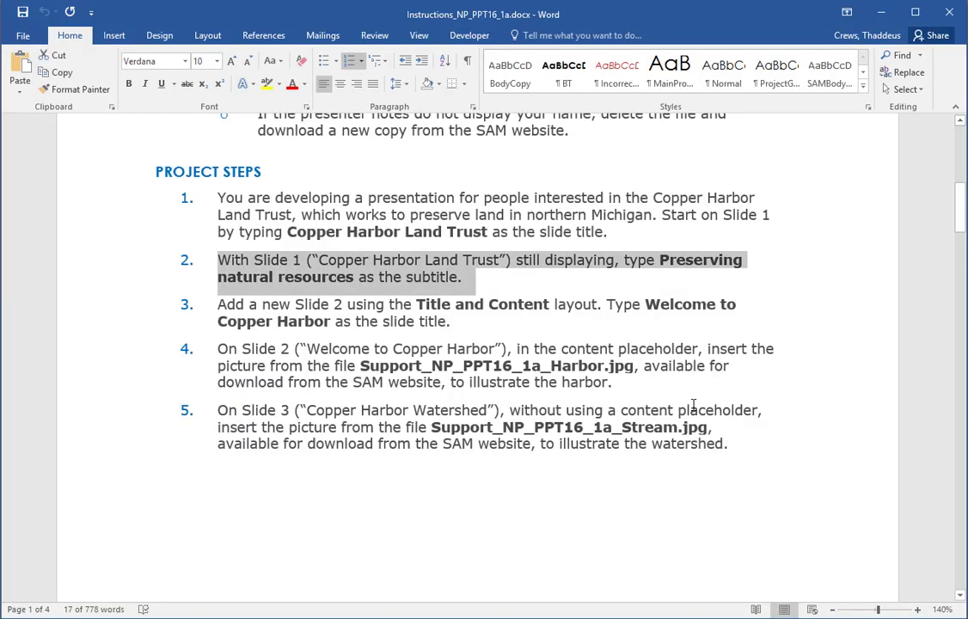
double_click(122, 311)
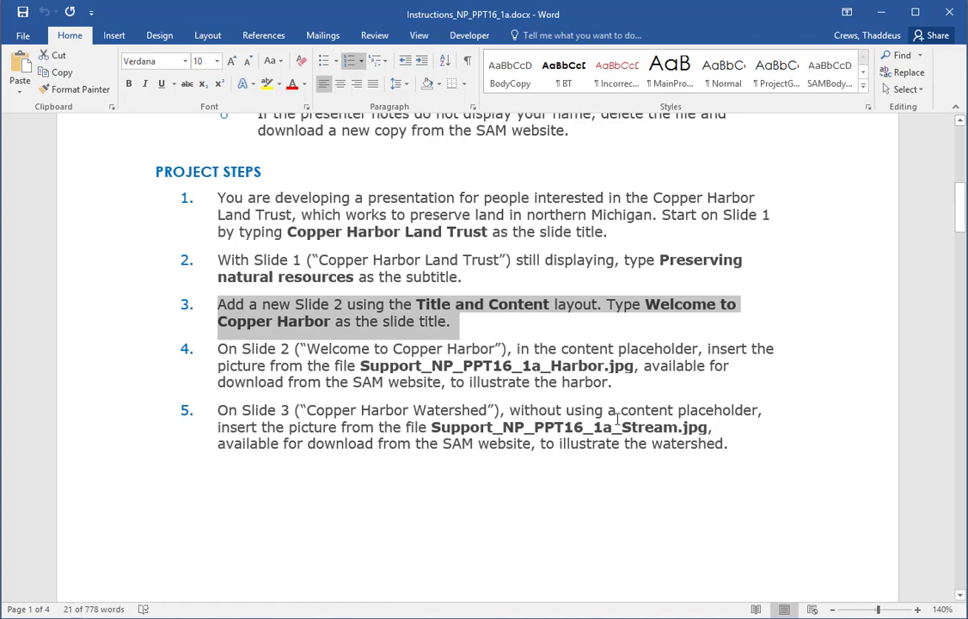
- Insert a Title and Content slide after Slide 1 from the Insert tab's New Slide gallery
key(alt+Tab)
click(72, 196)
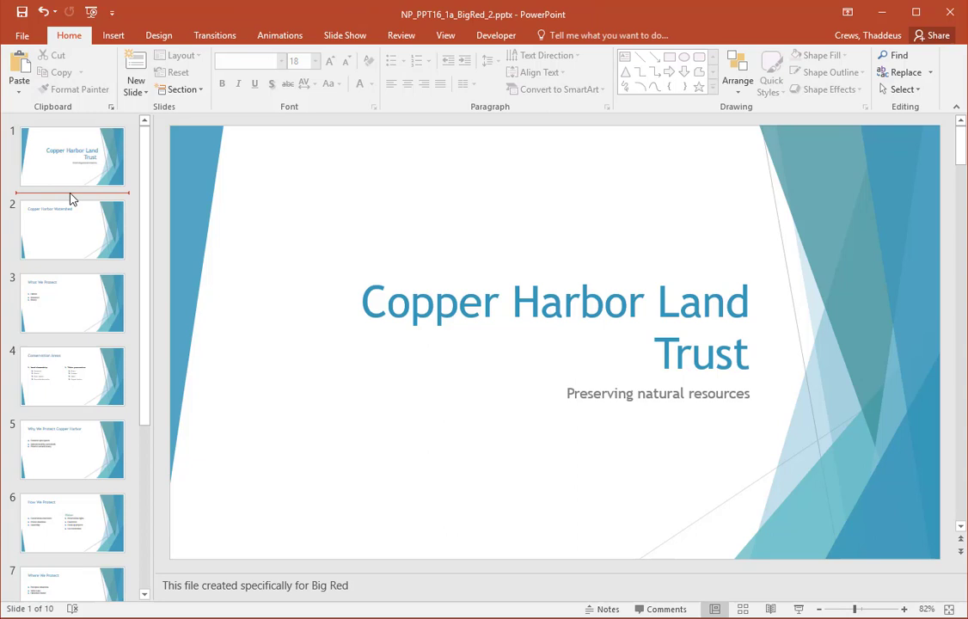
right_click(72, 198)
click(74, 190)
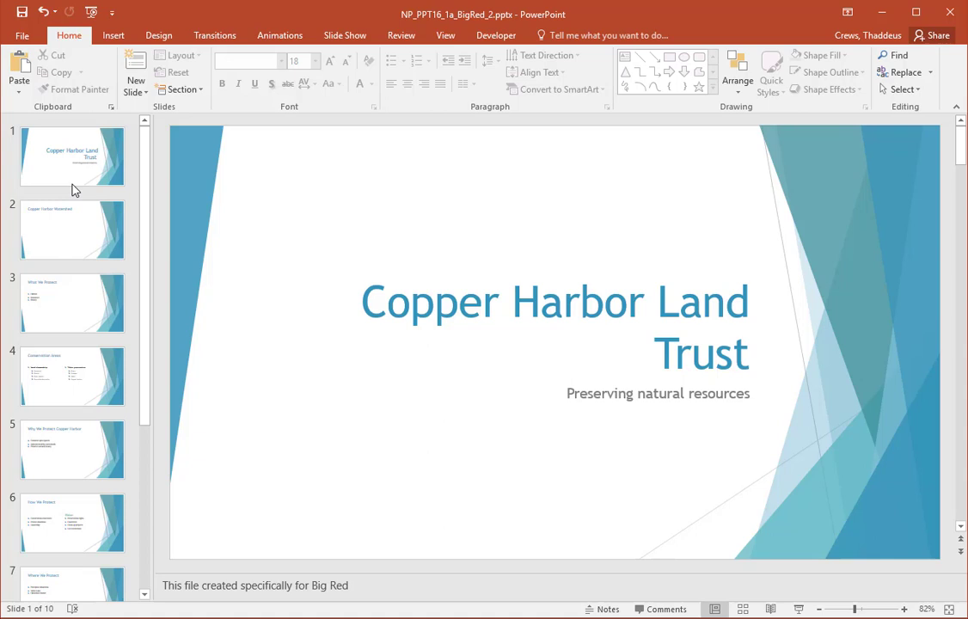
click(114, 35)
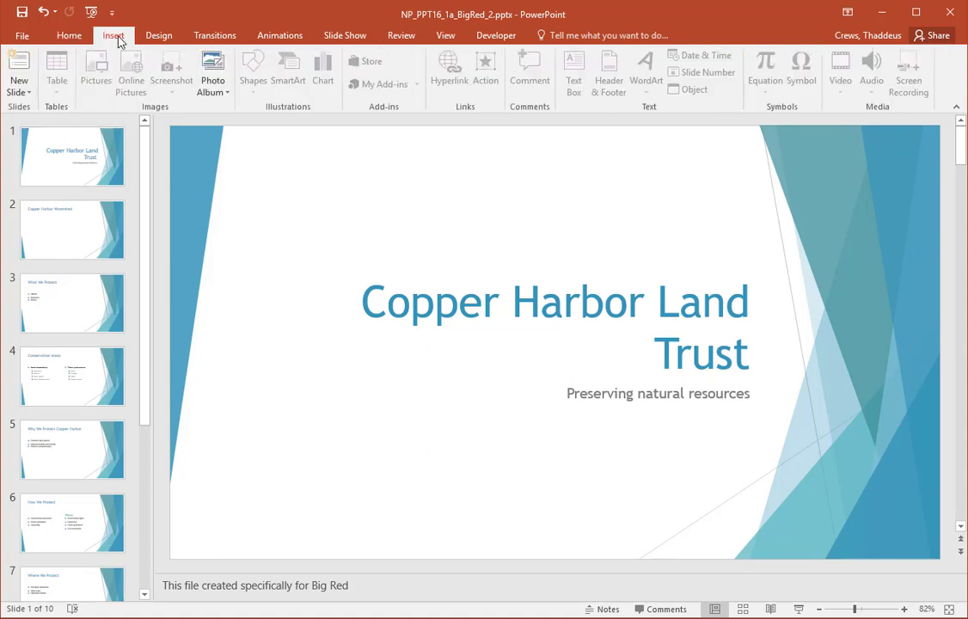
click(23, 93)
key(Escape)
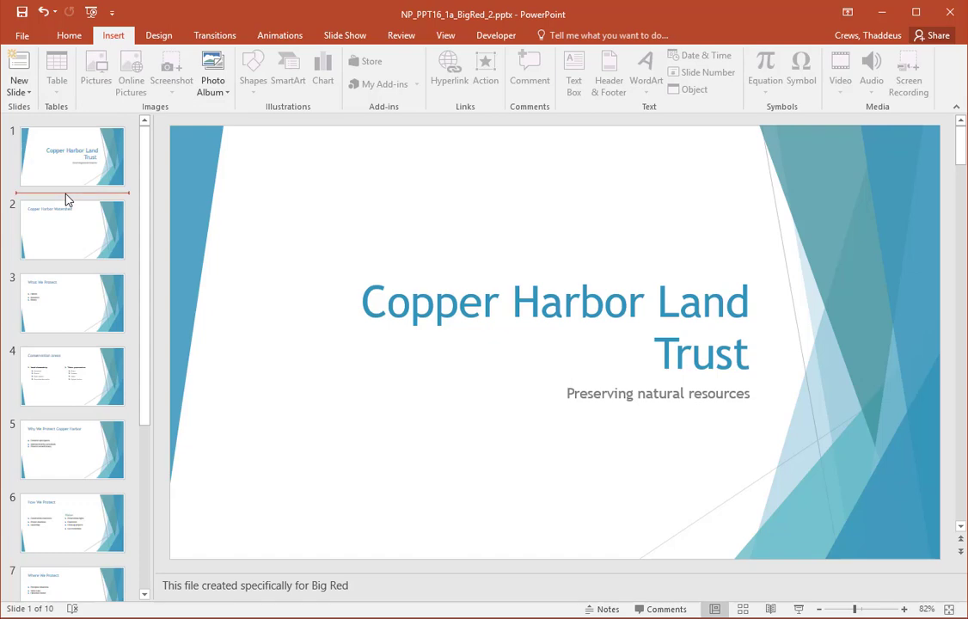
key(alt+Tab)
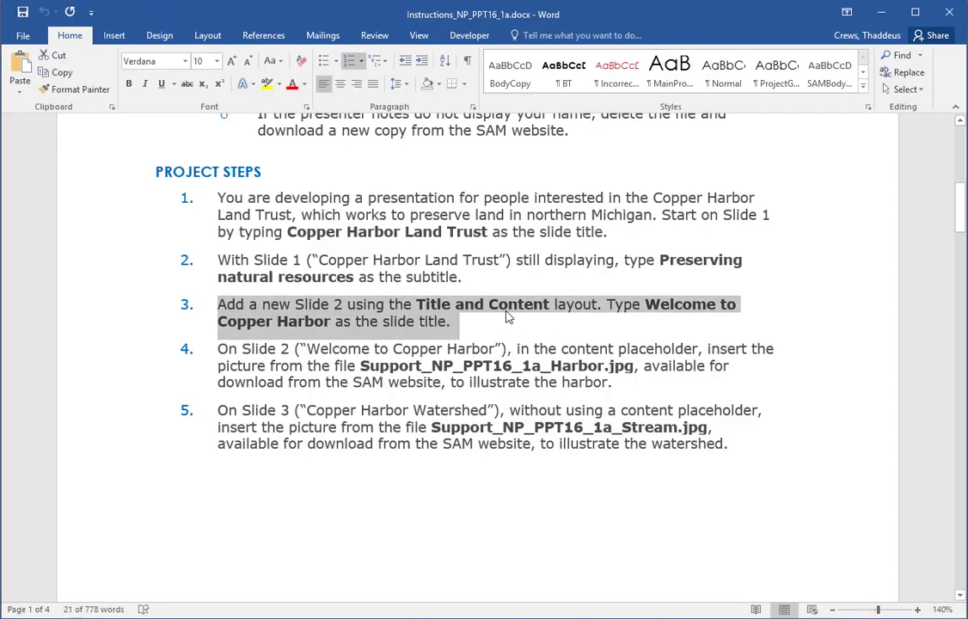
key(alt+Tab)
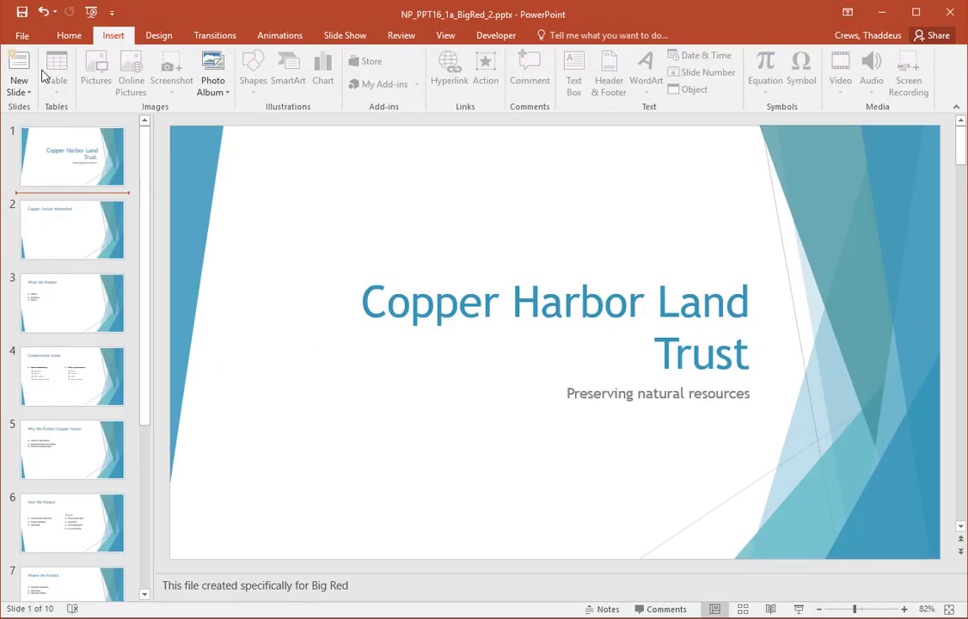
click(25, 93)
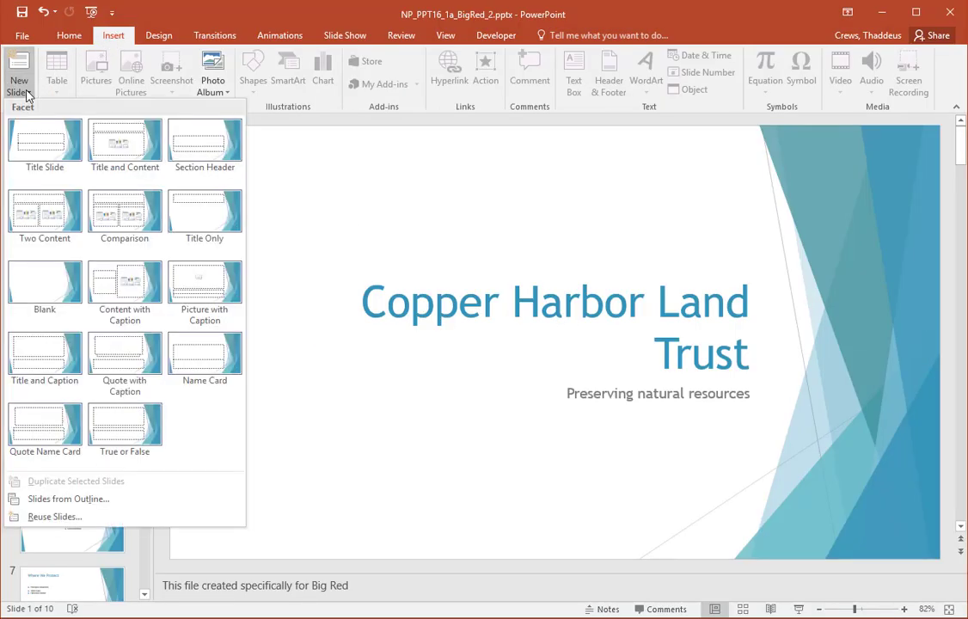
click(120, 143)
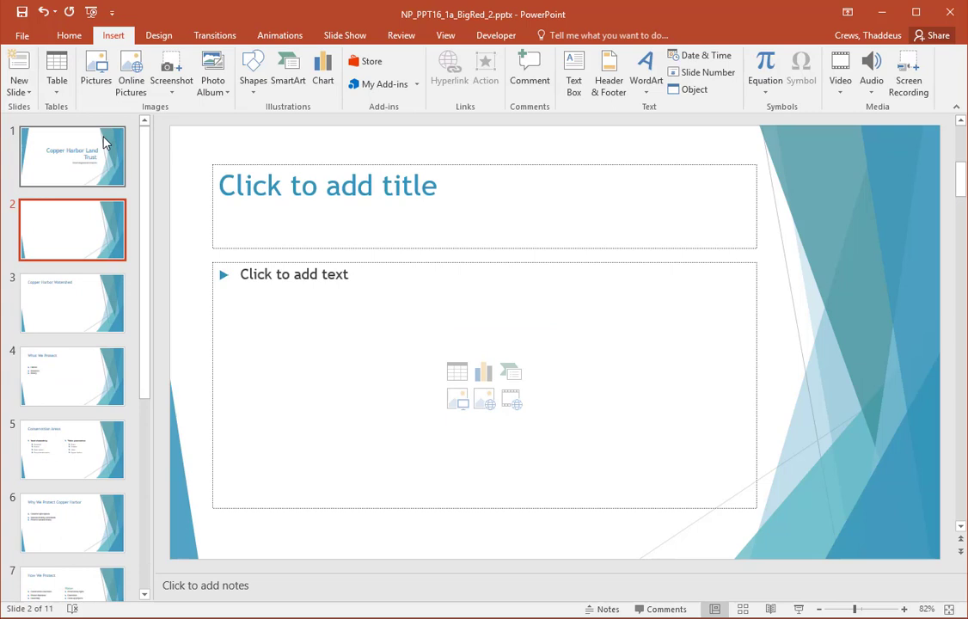
right_click(72, 232)
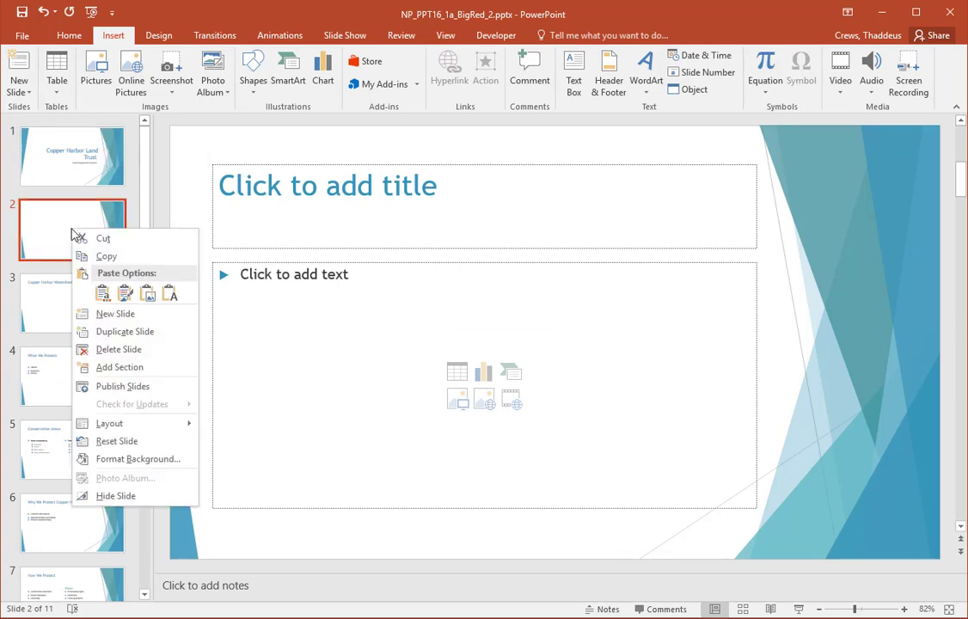
mouse_move(117, 427)
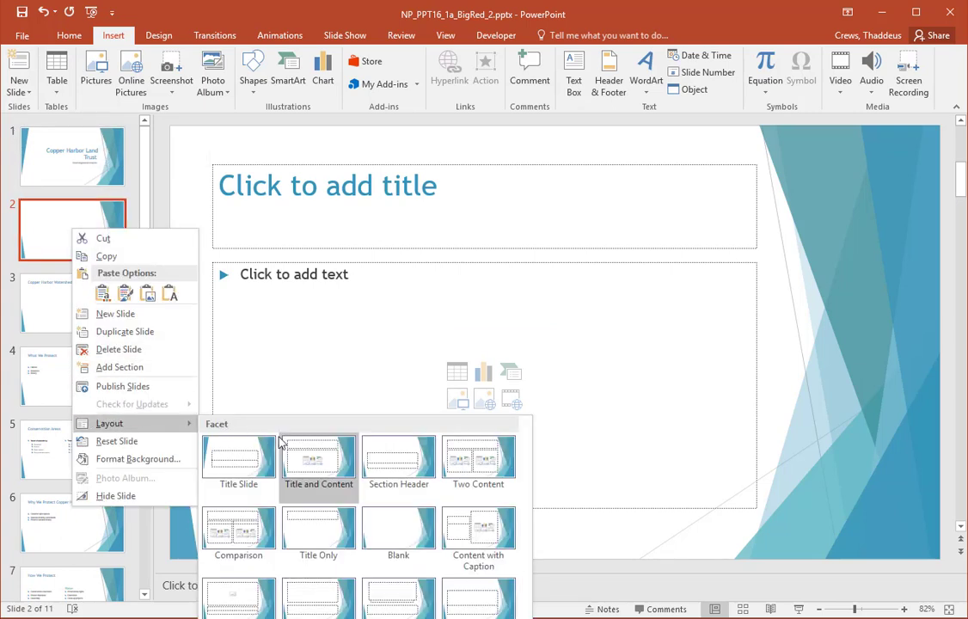
click(315, 458)
key(alt+Tab)
triple_click(412, 312)
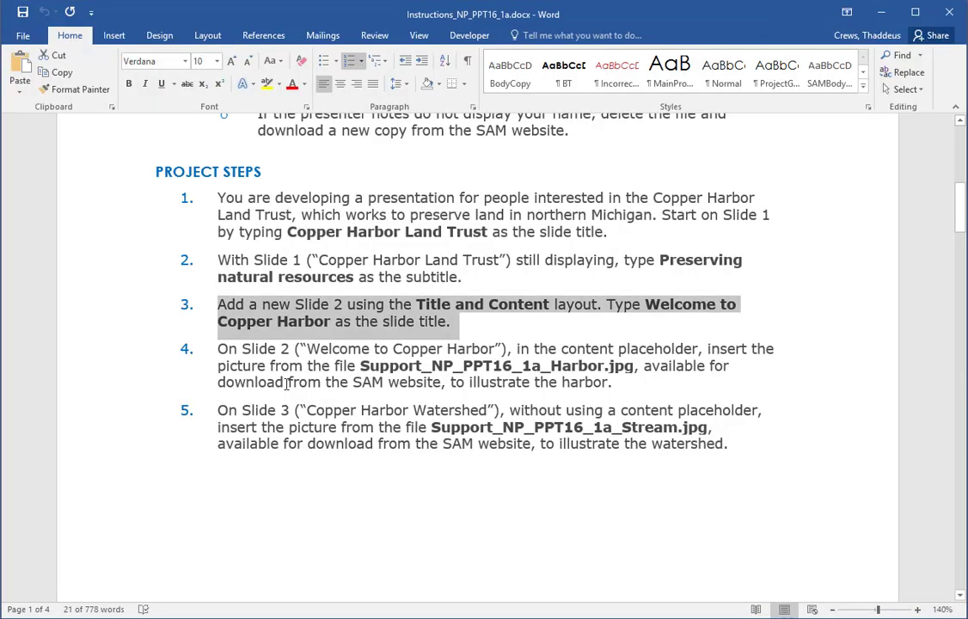
click(112, 363)
drag(109, 360, 112, 383)
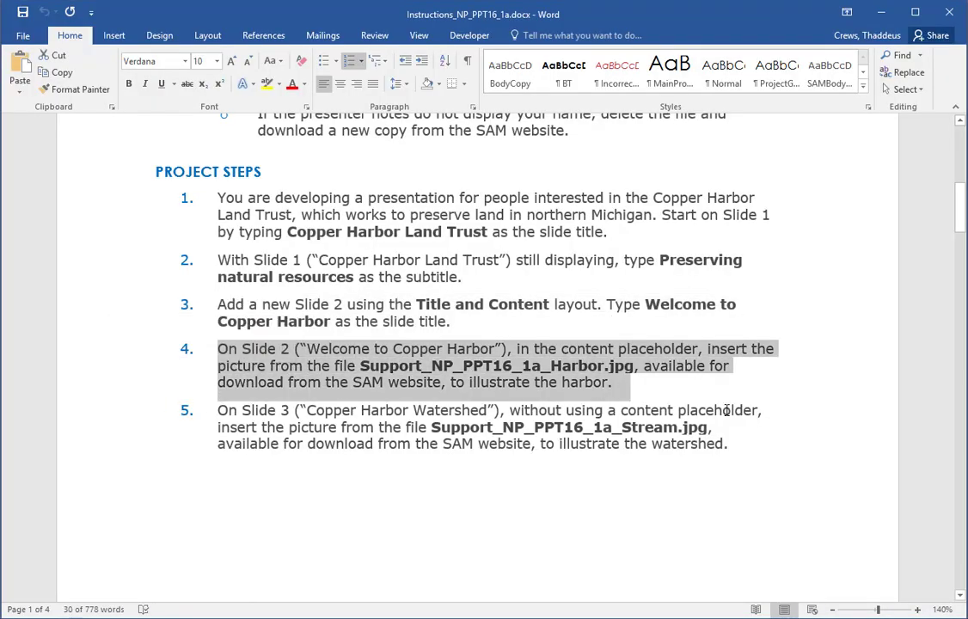
click(609, 305)
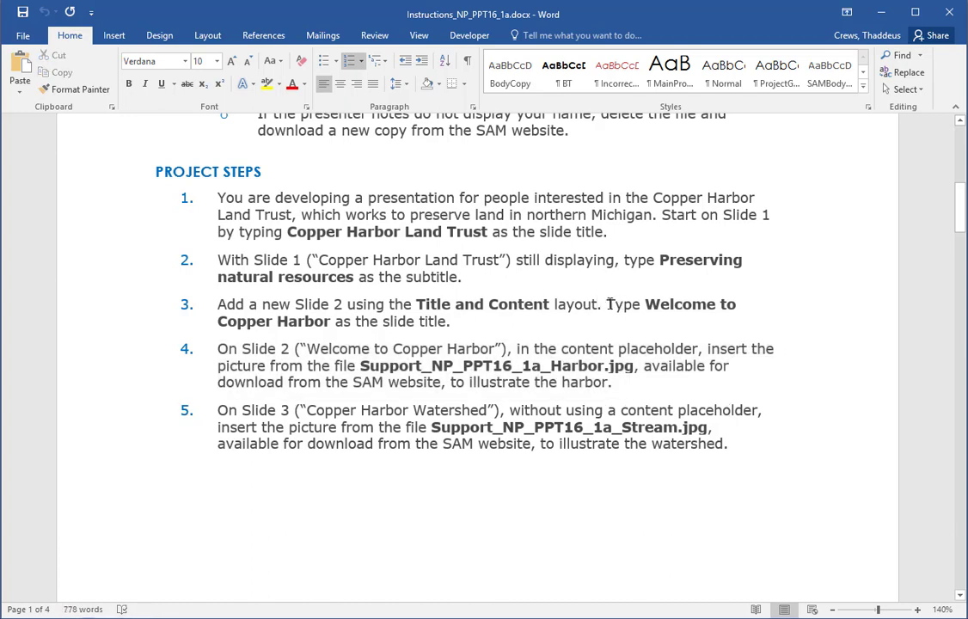
drag(609, 305, 629, 319)
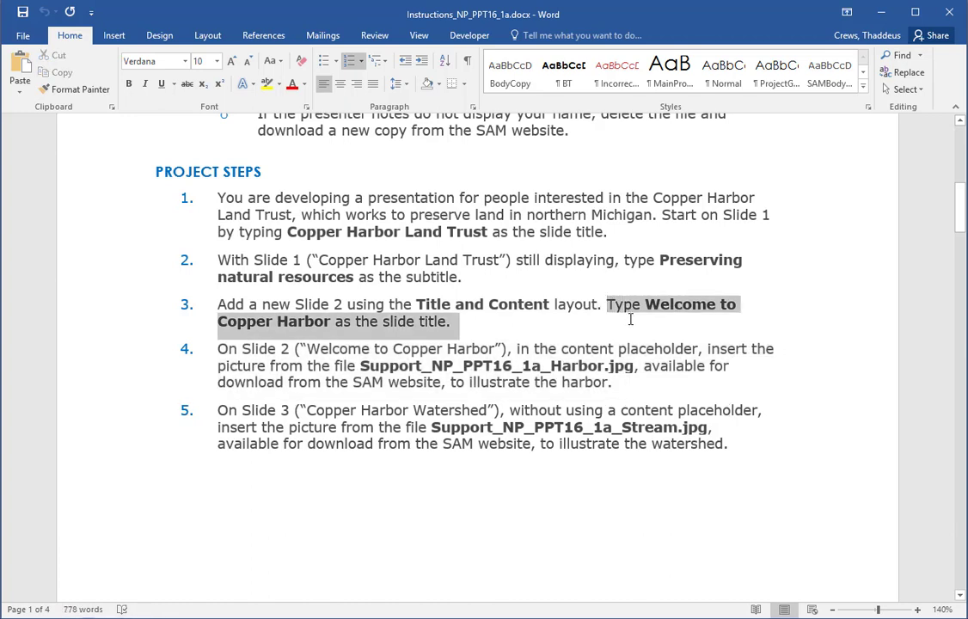
click(832, 339)
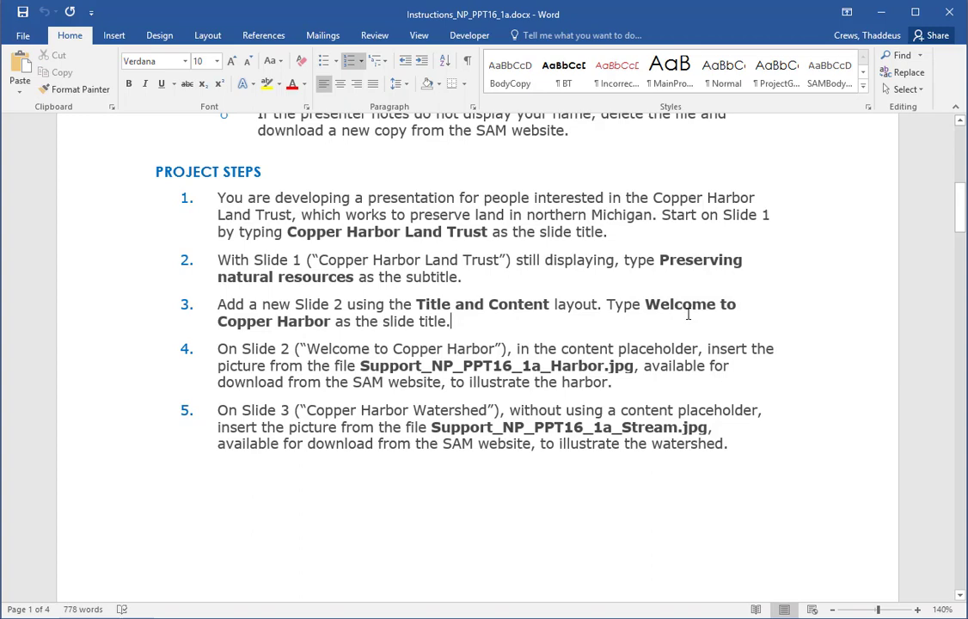
key(alt+Tab)
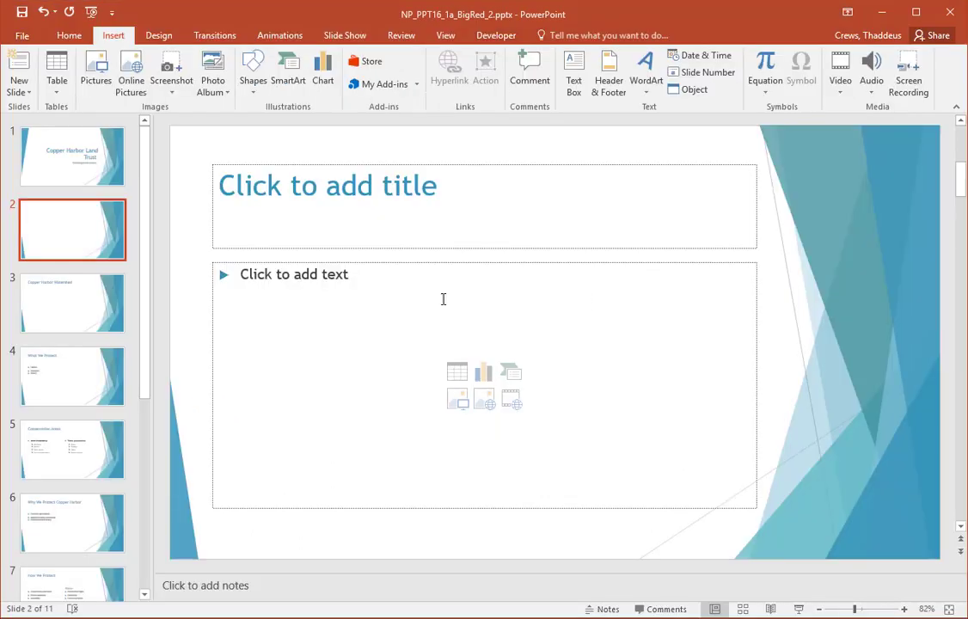
- Type 'Welcome to Copper Harbor' into the Slide 2 title placeholder, fixing typos along the way
click(325, 214)
text(WEd)
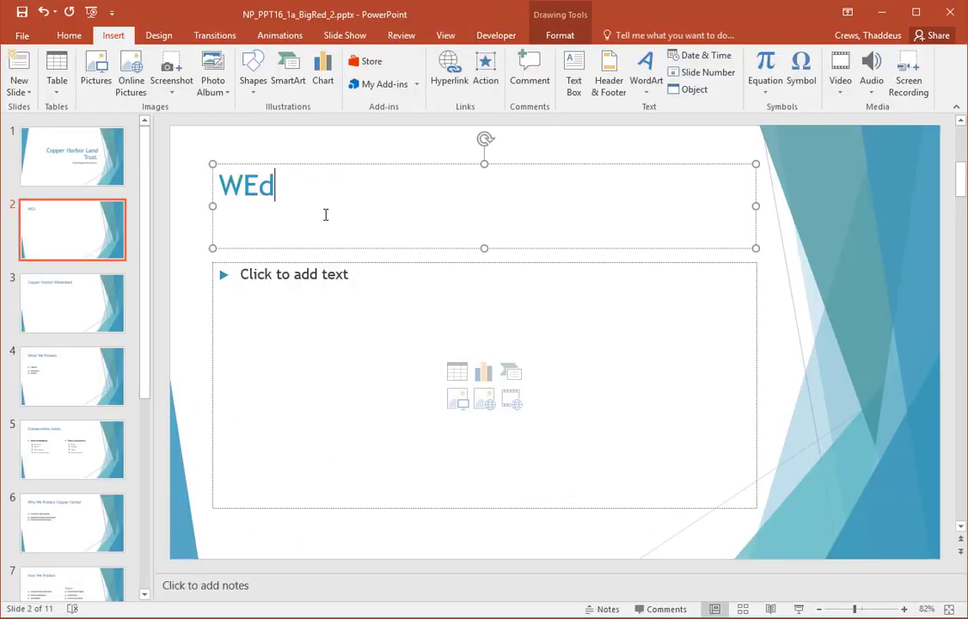
key(BackSpace)
key(BackSpace)
text(elco)
key(BackSpace)
text(c)
key(BackSpace)
text(l)
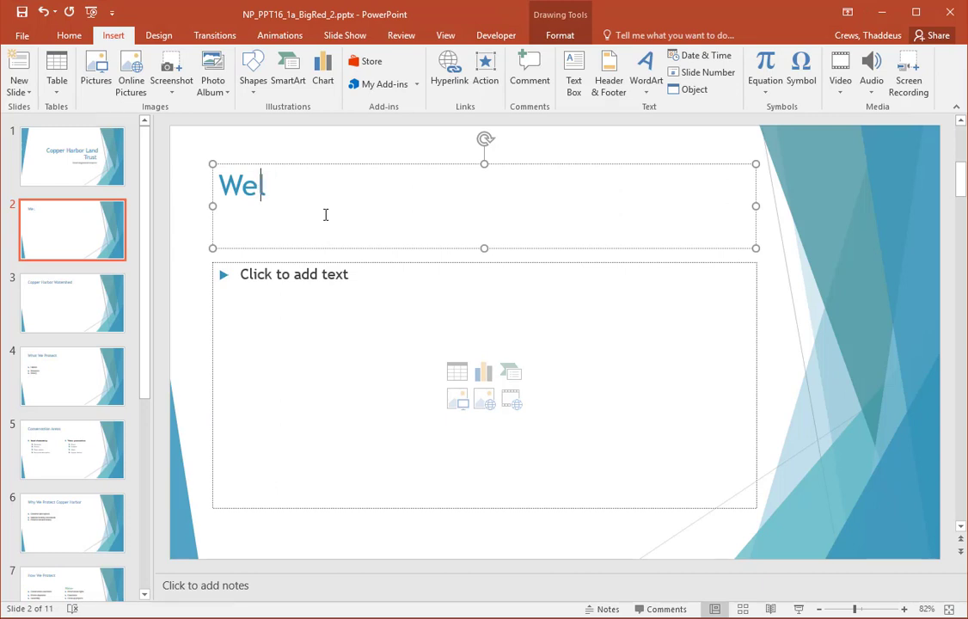
text(come to Copper)
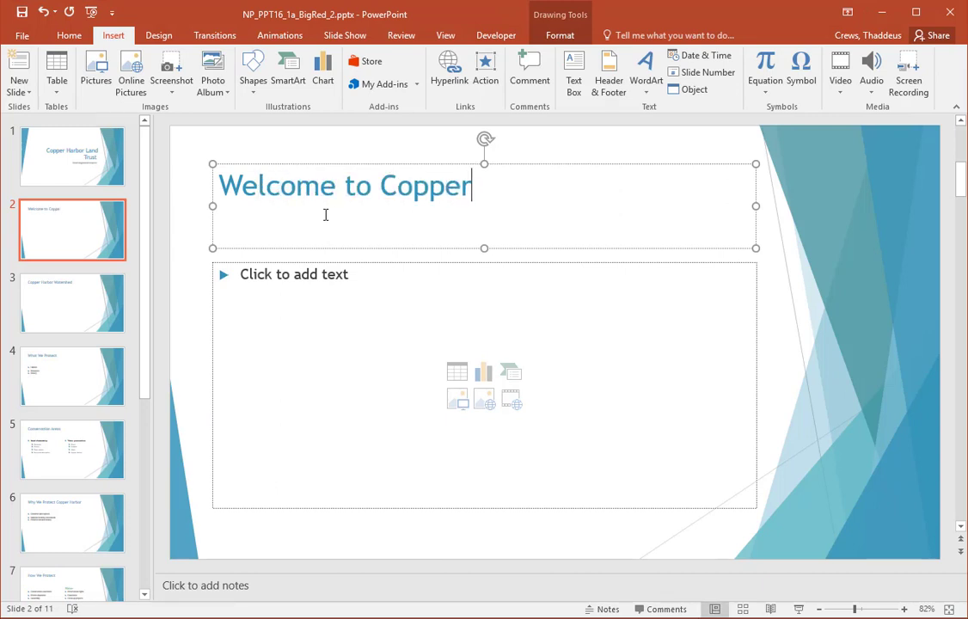
text( Harbor)
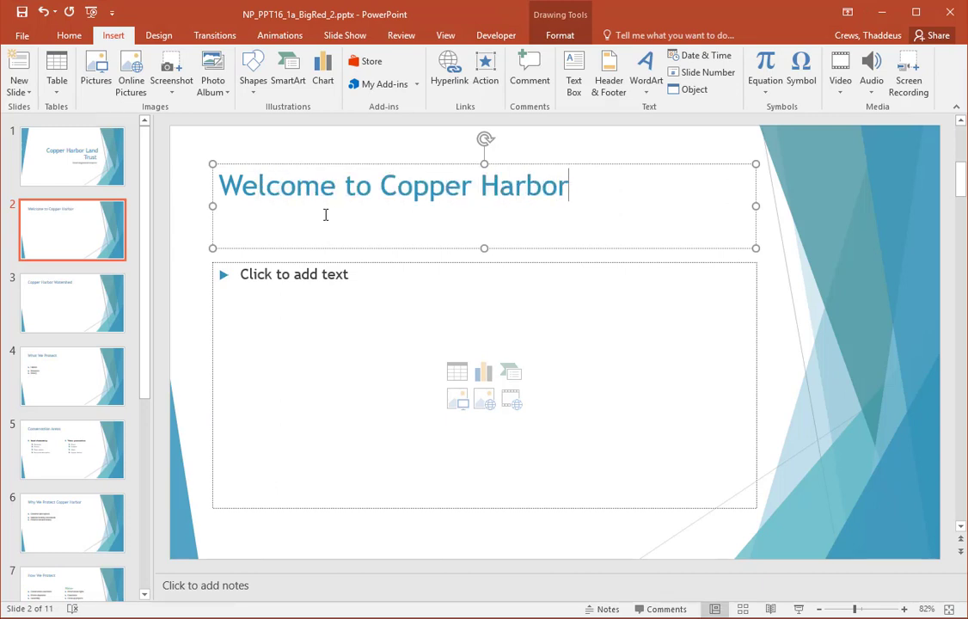
key(alt+Tab)
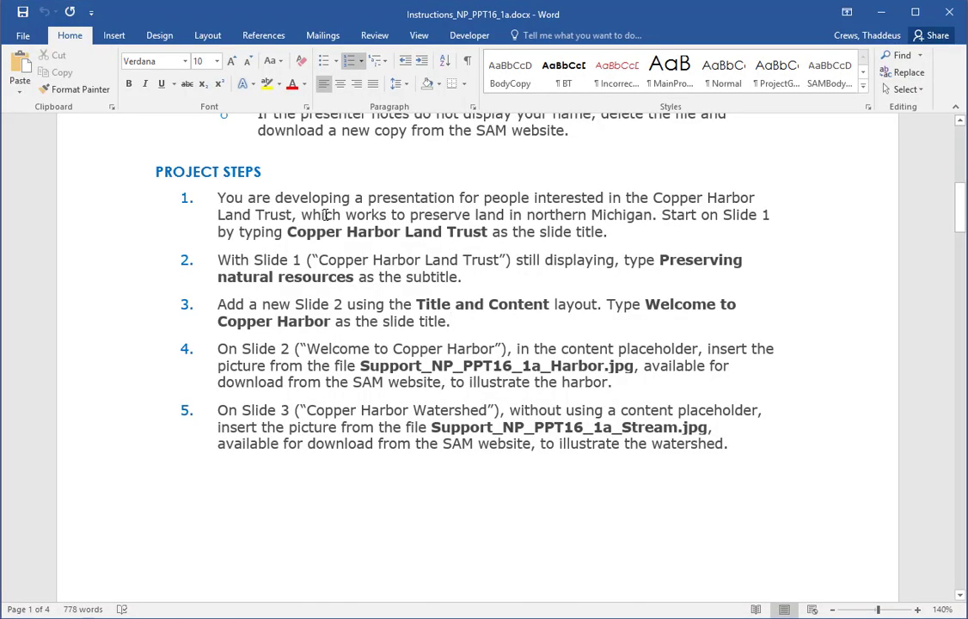
drag(122, 350, 103, 390)
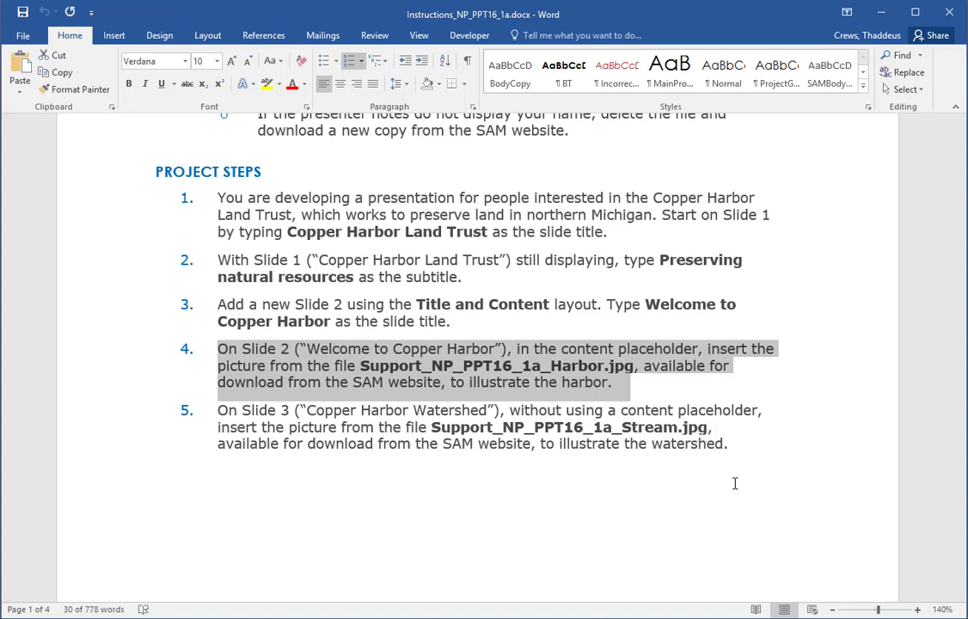
- Save Support_NP_PPT16_1a_Harbor.jpg from SAM, confirm it is in Downloads, and return to PowerPoint
key(alt+Tab)
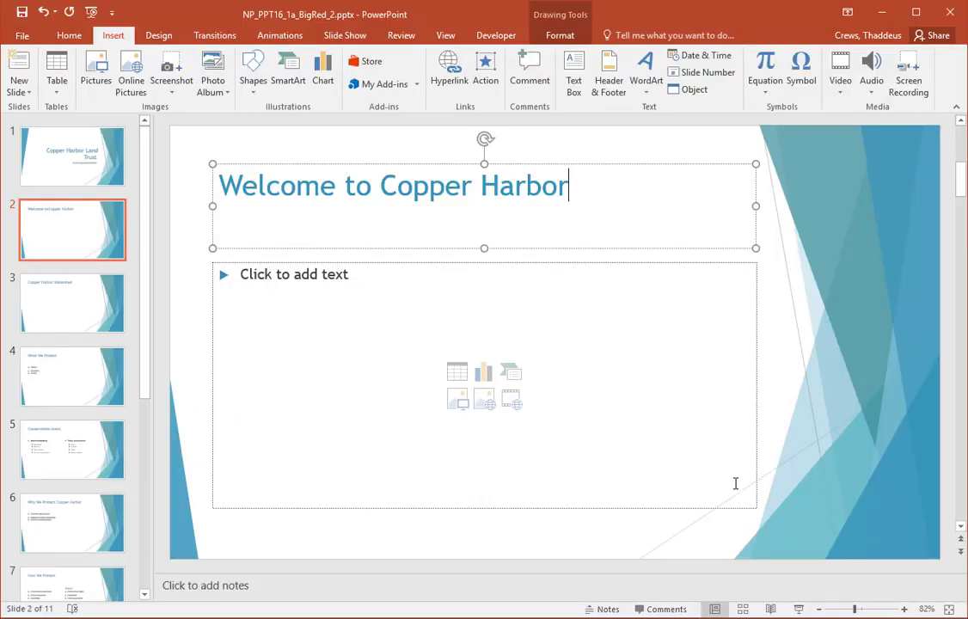
key(alt)
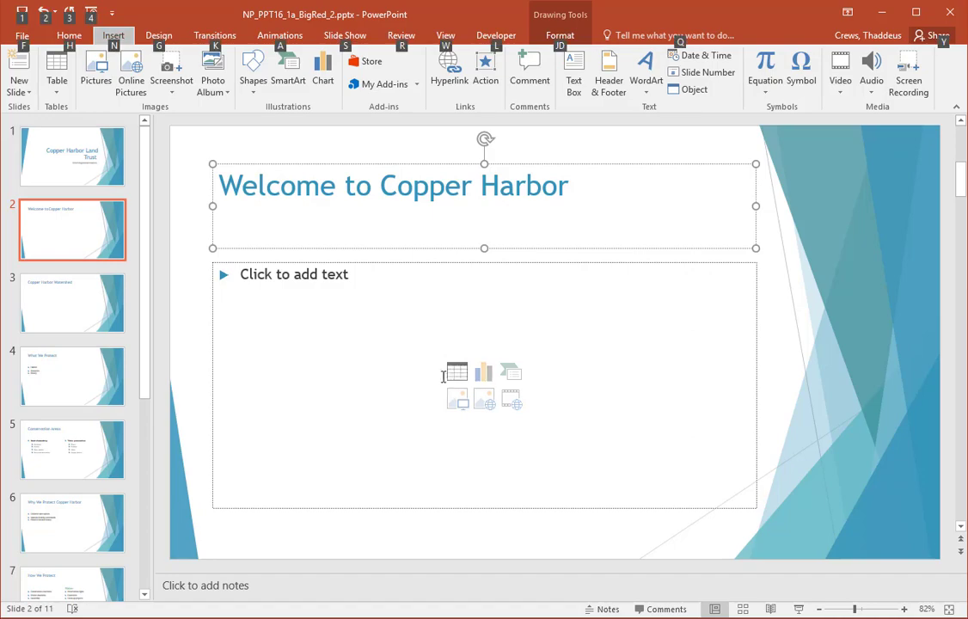
key(alt+Tab)
key(alt+Tab)
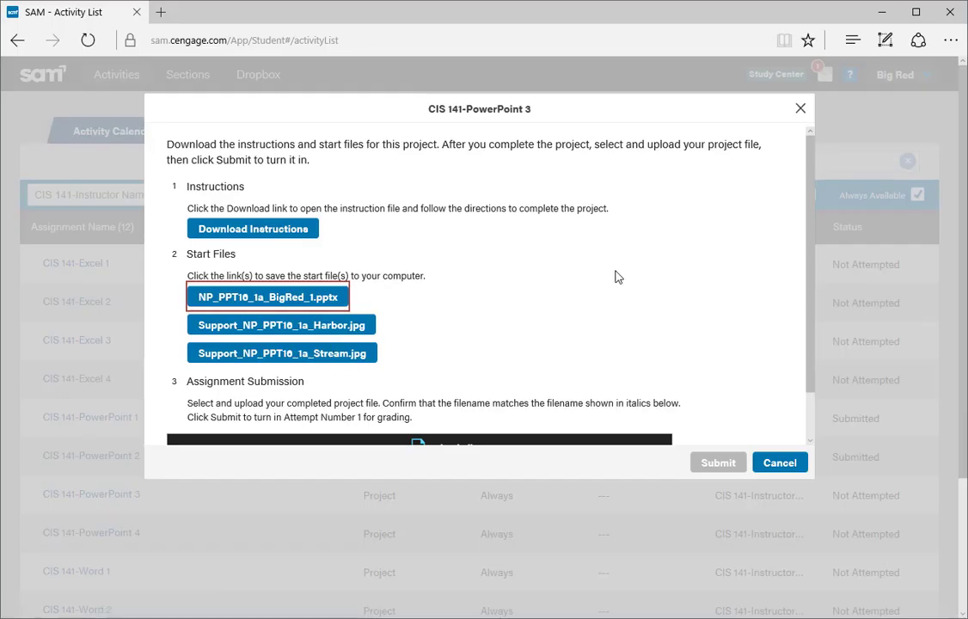
click(285, 330)
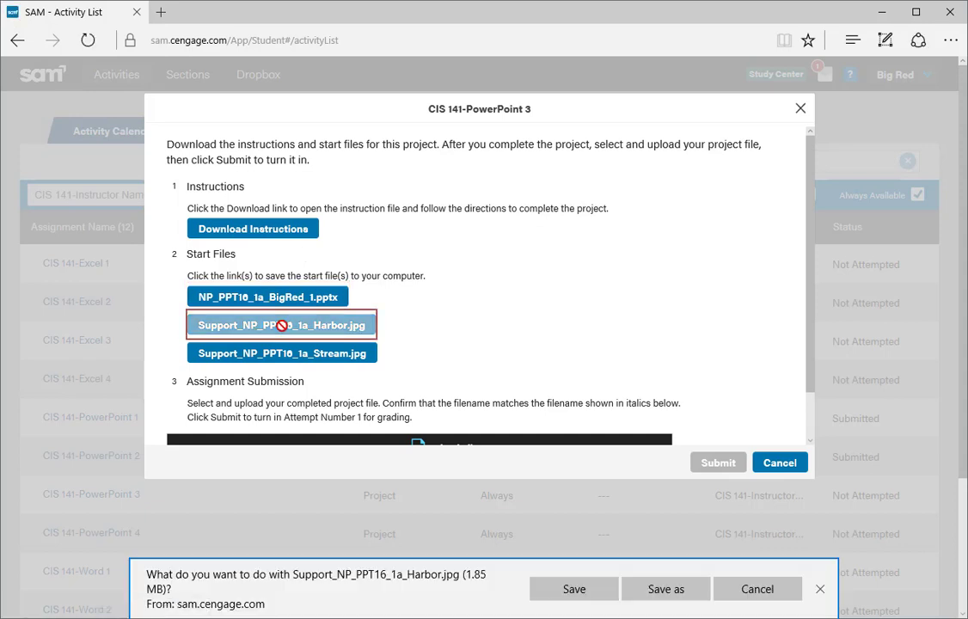
click(576, 597)
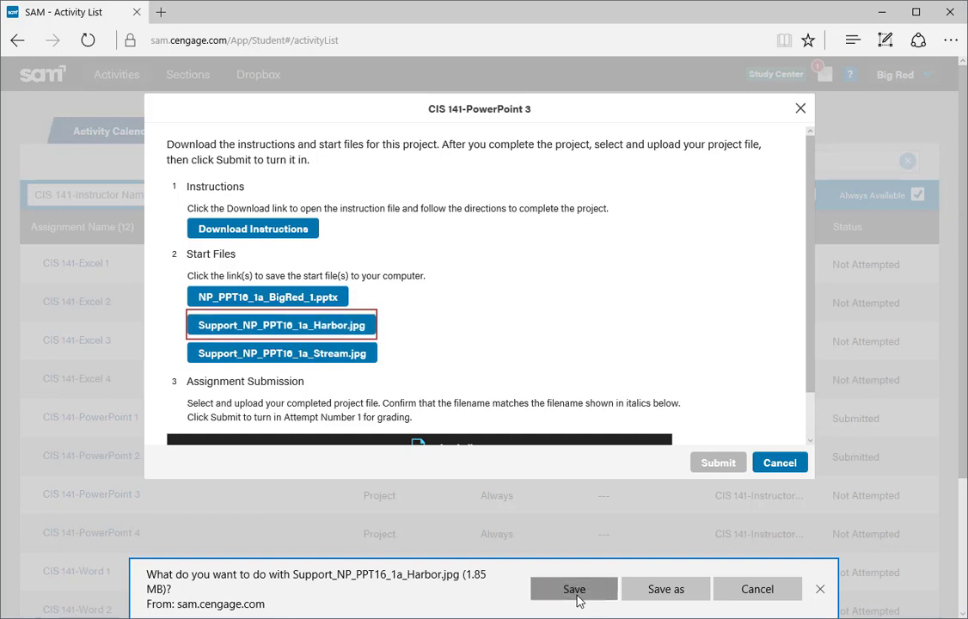
click(660, 602)
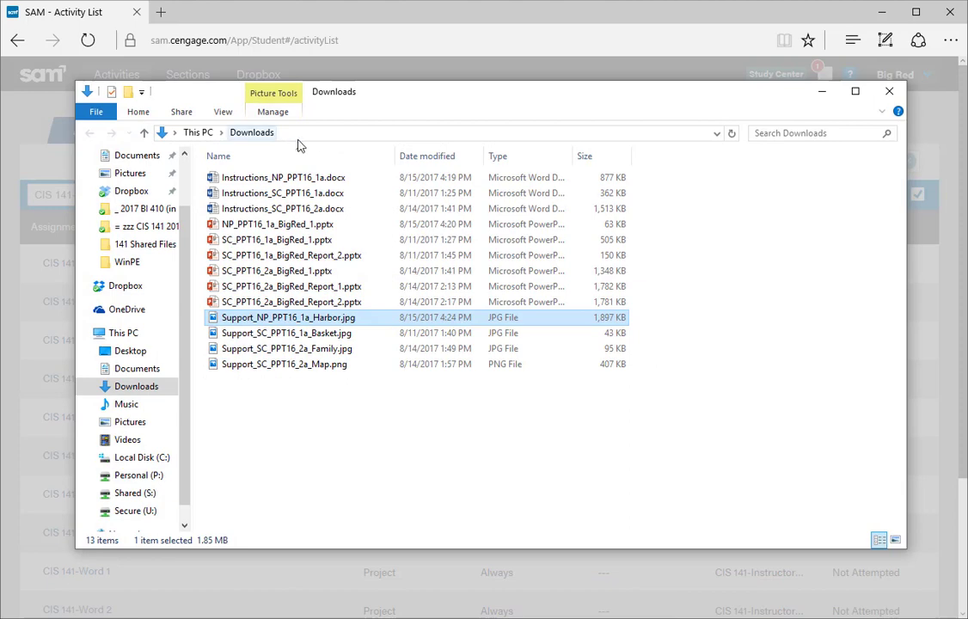
click(260, 131)
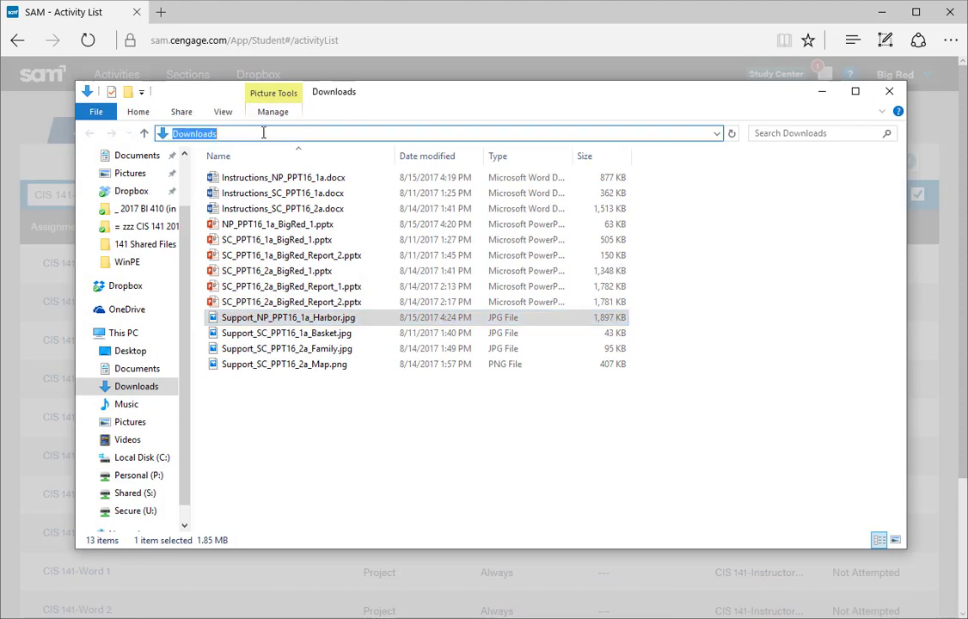
click(887, 96)
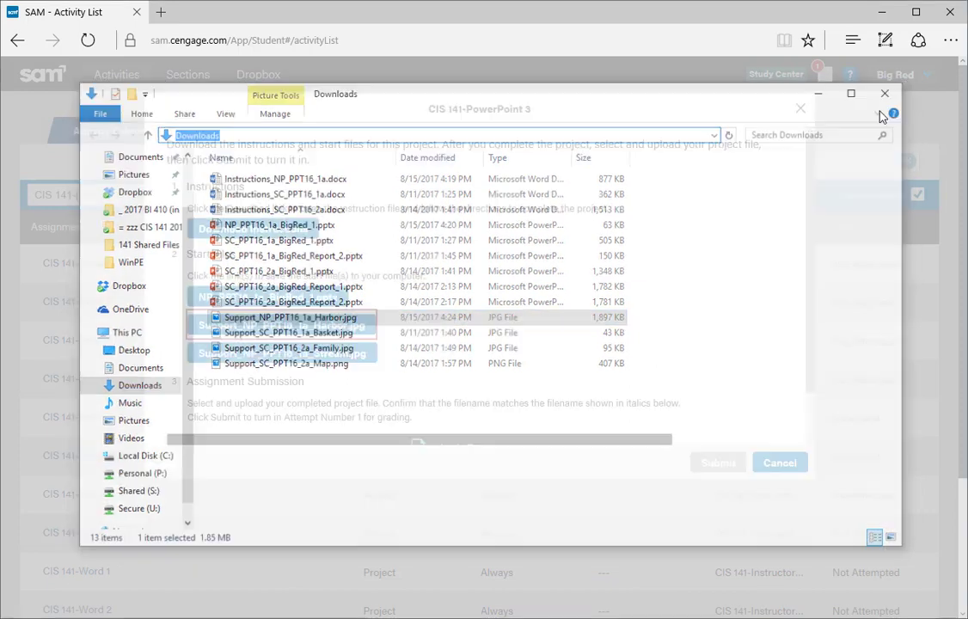
key(alt+Tab)
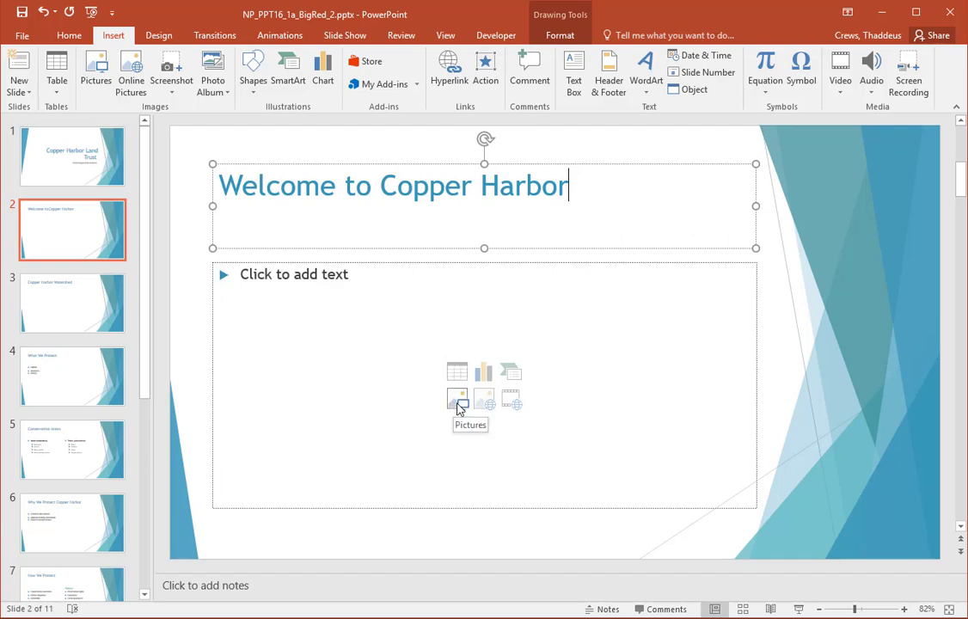
- Put Support_NP_PPT16_1a_Harbor.jpg from Downloads into Slide 2's content placeholder, then return to Word
click(458, 400)
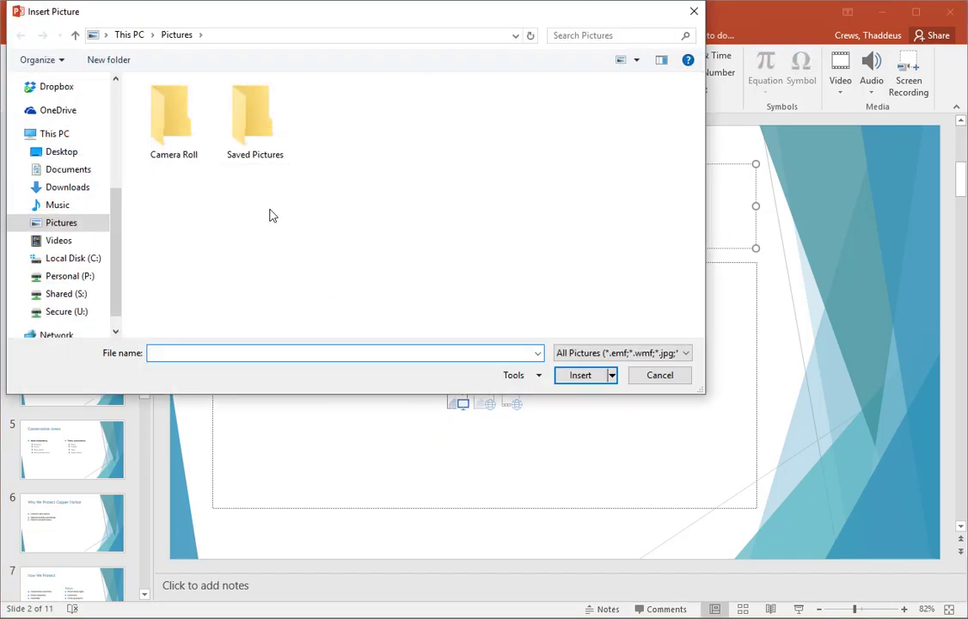
click(60, 188)
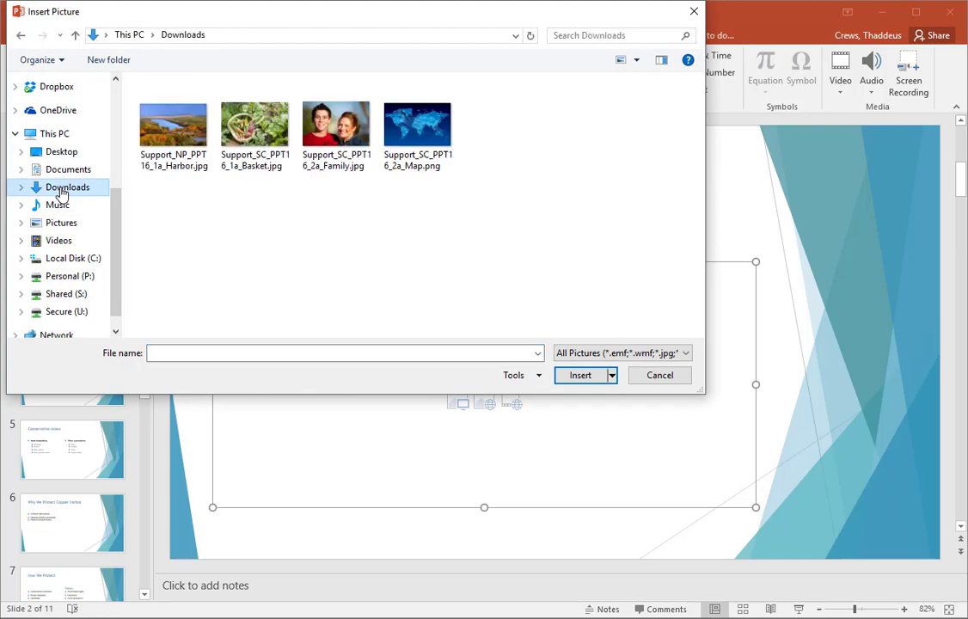
click(172, 142)
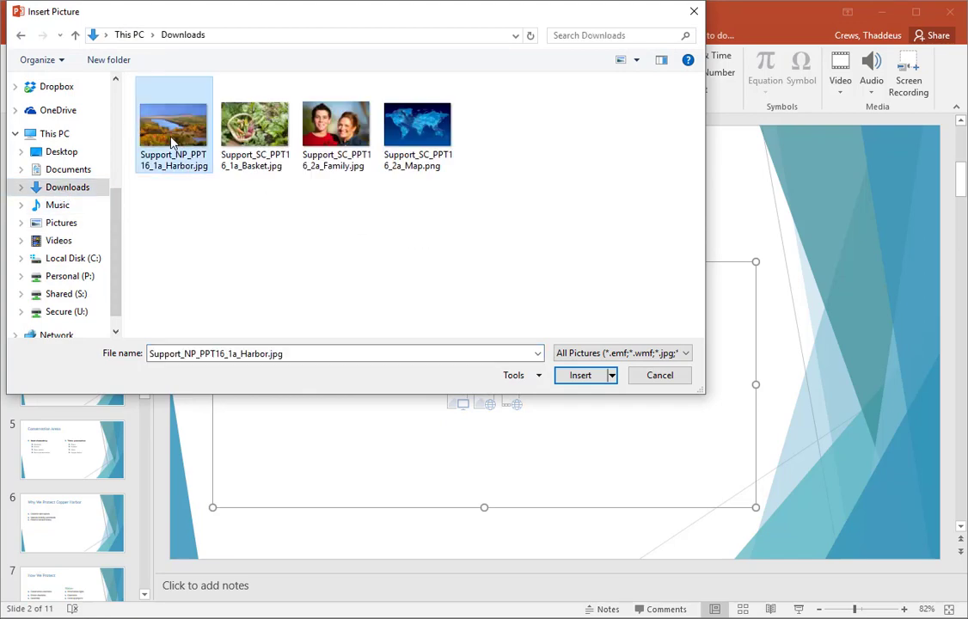
click(577, 376)
key(alt+Tab)
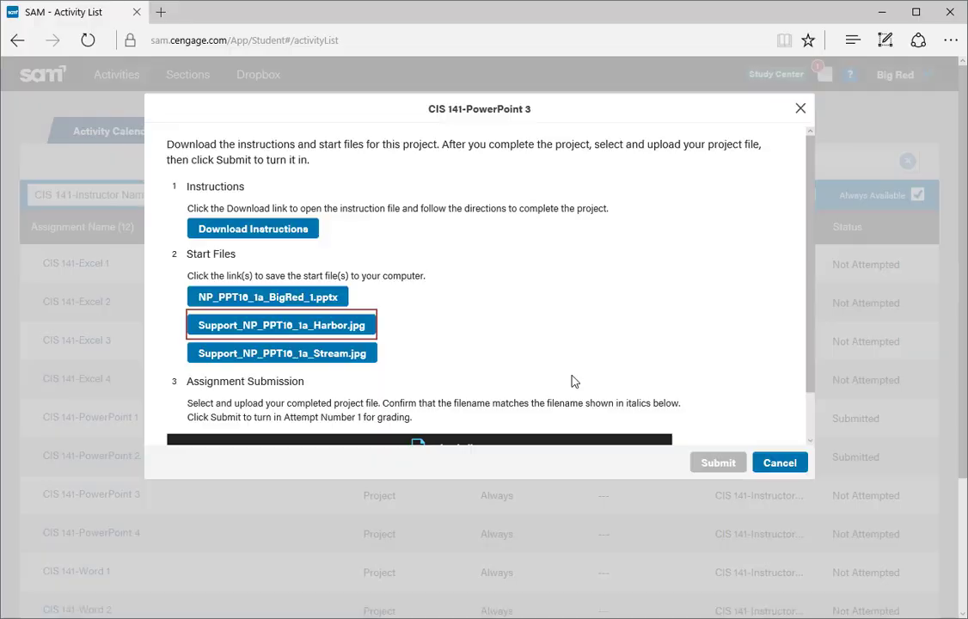
key(alt+Tab)
key(alt+Tab)
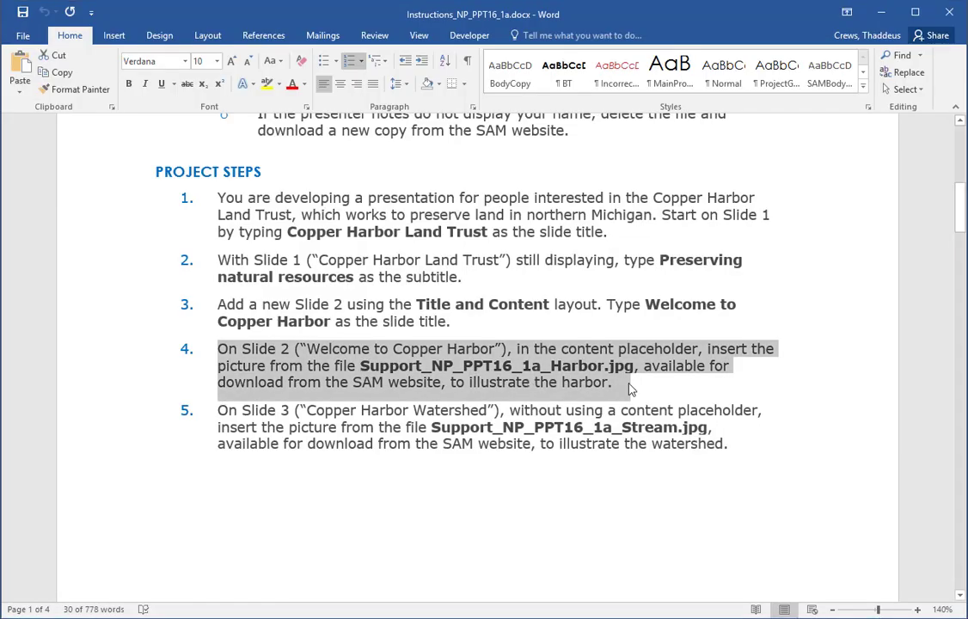
- Highlight step 5, inserting the stream photo on Slide 3, in the Word instructions
click(630, 389)
drag(134, 417, 135, 444)
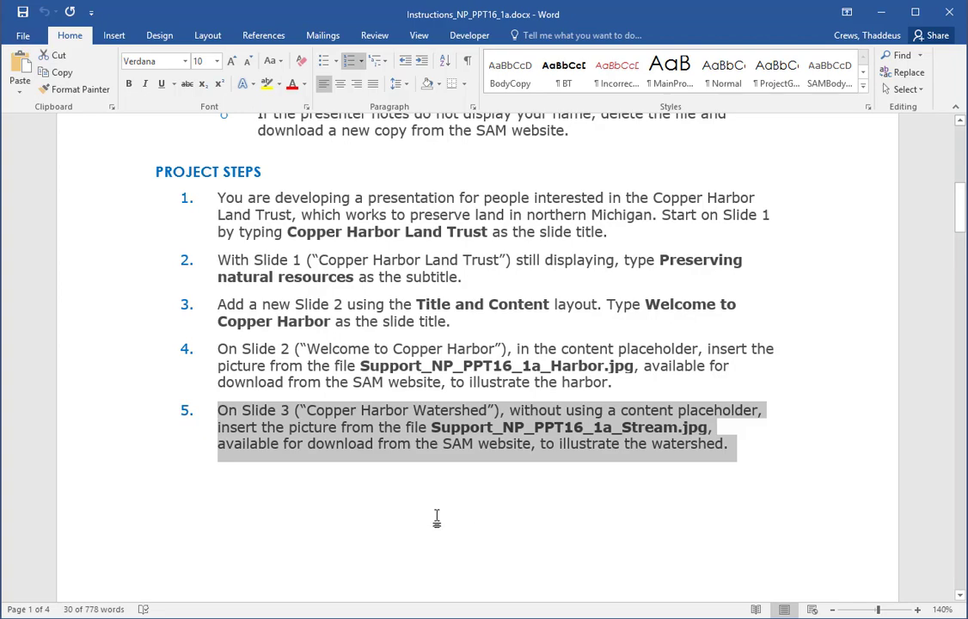
- Download the Support_NP_PPT16_1a_Stream.jpg start file from SAM and save it
key(alt+Tab)
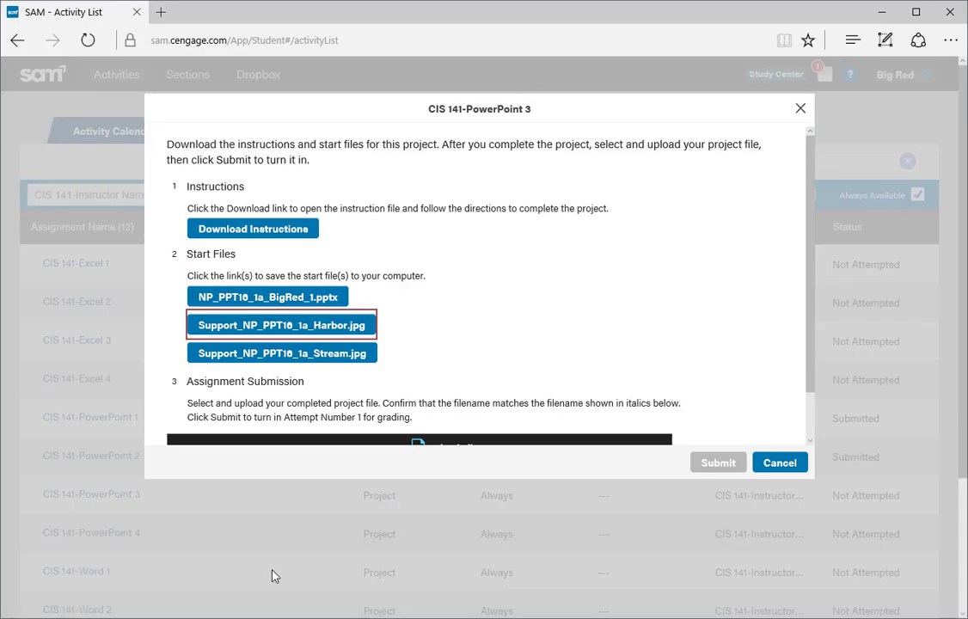
click(318, 359)
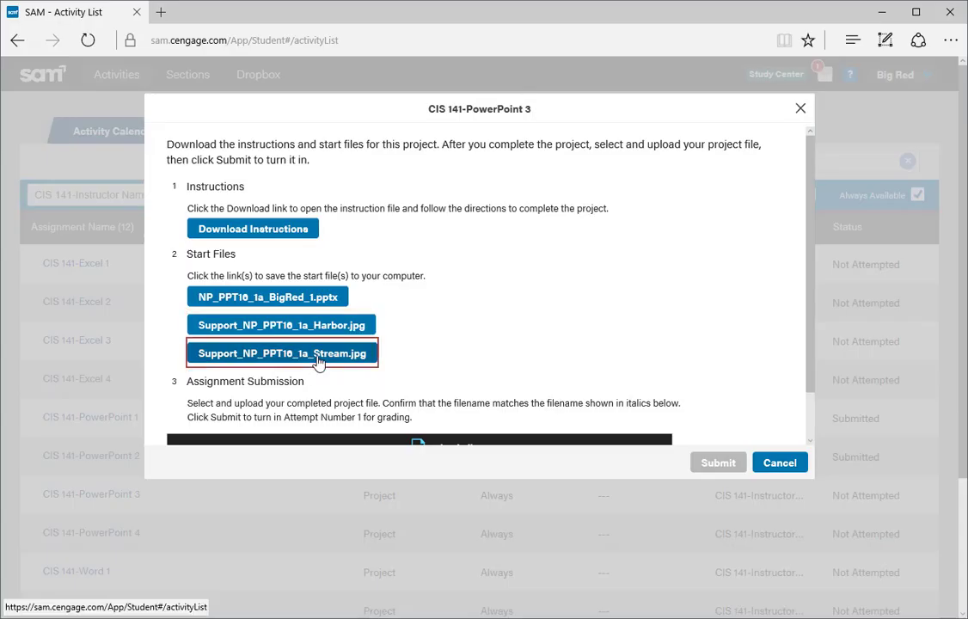
click(563, 592)
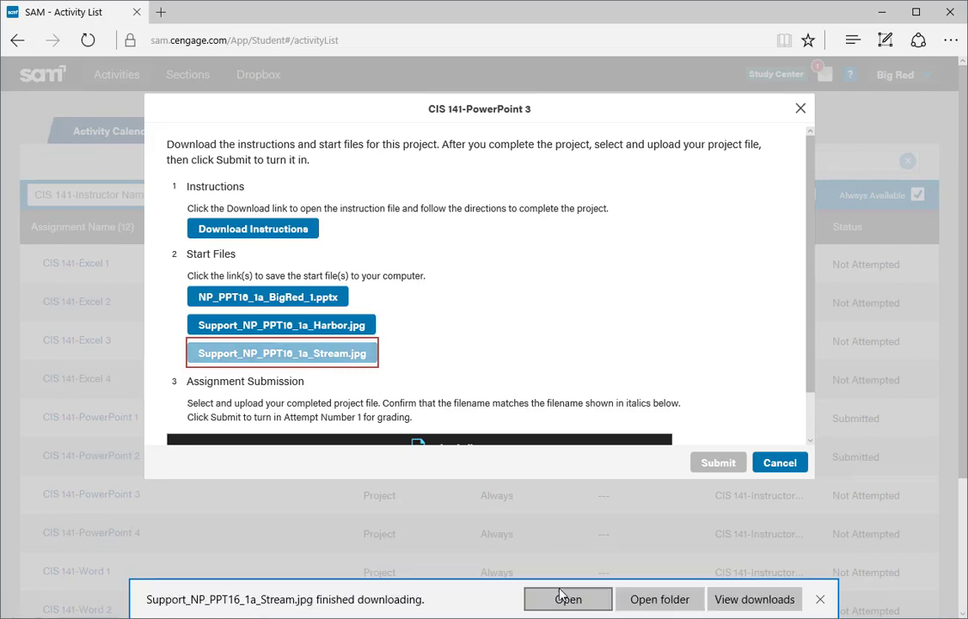
click(666, 602)
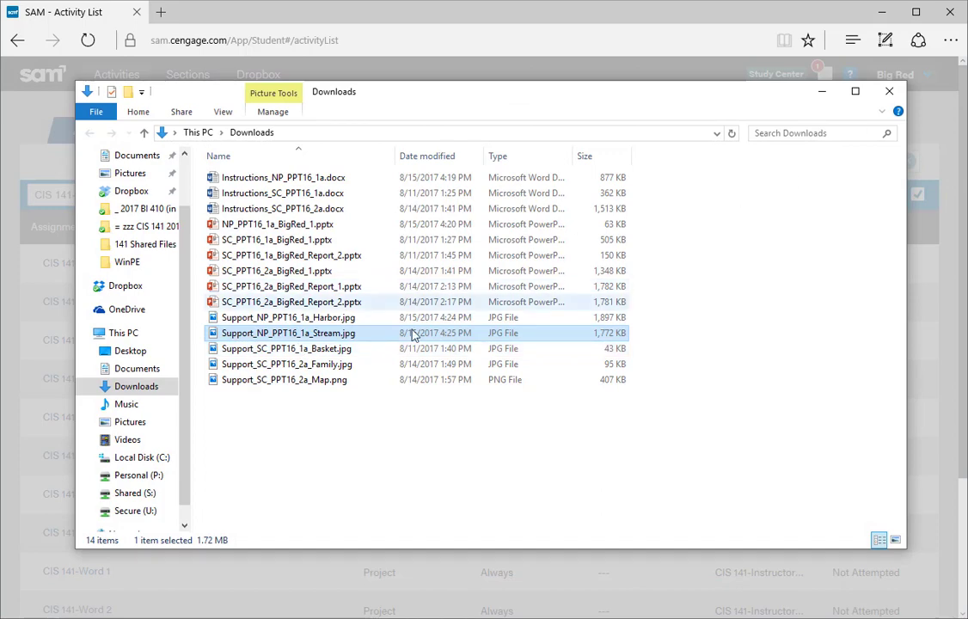
click(284, 333)
click(888, 93)
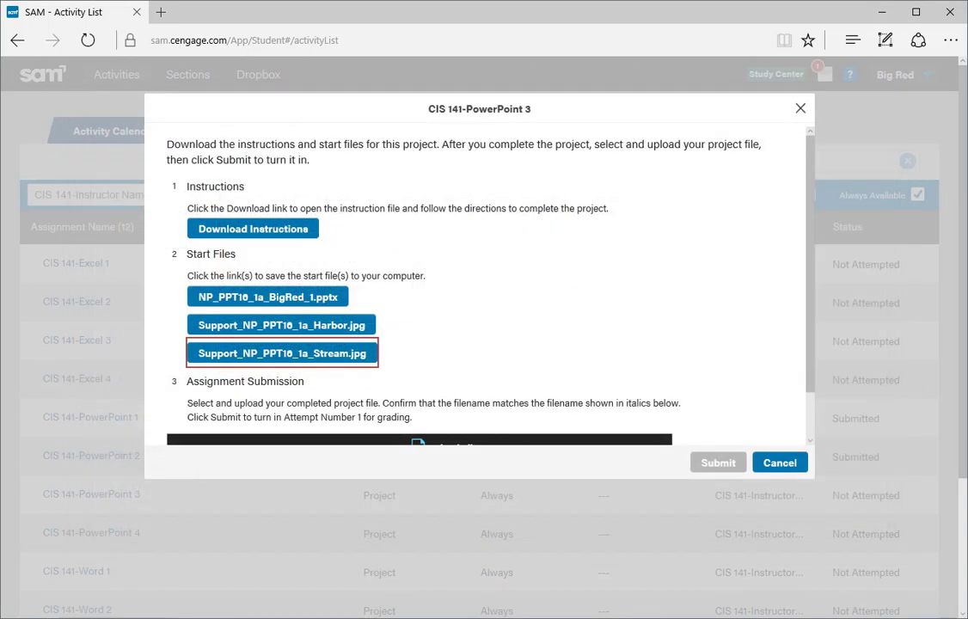
- Bring up Slide 3, 'Copper Harbor Watershed', in PowerPoint
key(alt+Tab)
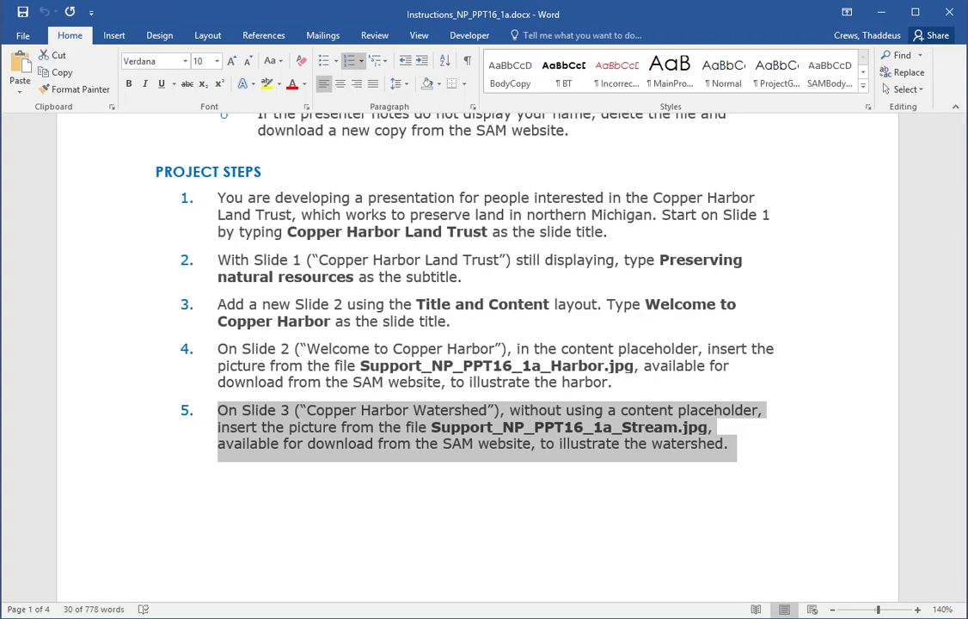
key(alt+Tab)
click(96, 314)
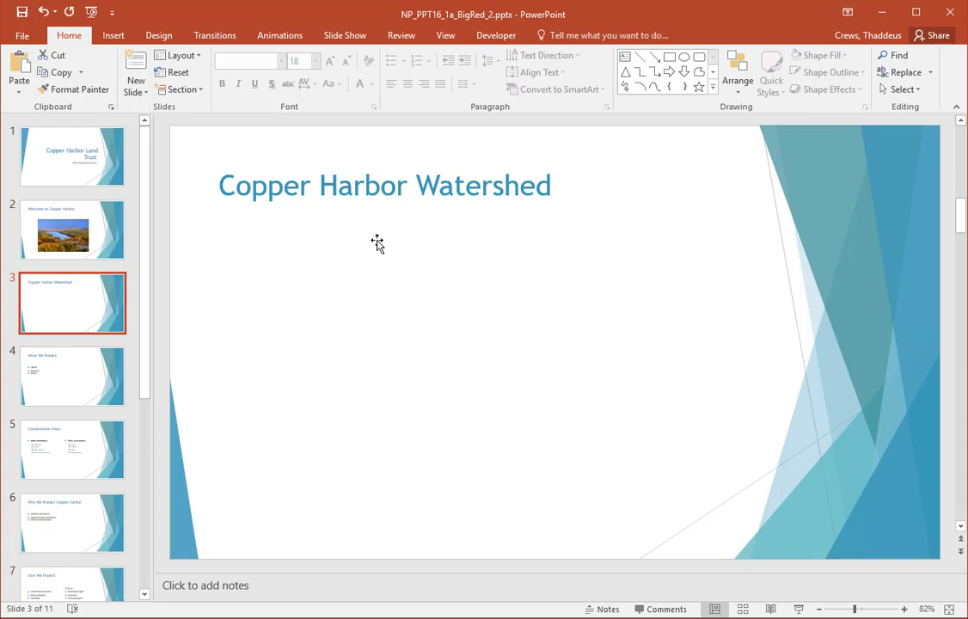
- Insert Support_NP_PPT16_1a_Stream.jpg from Downloads onto Slide 3 as a picture
click(114, 37)
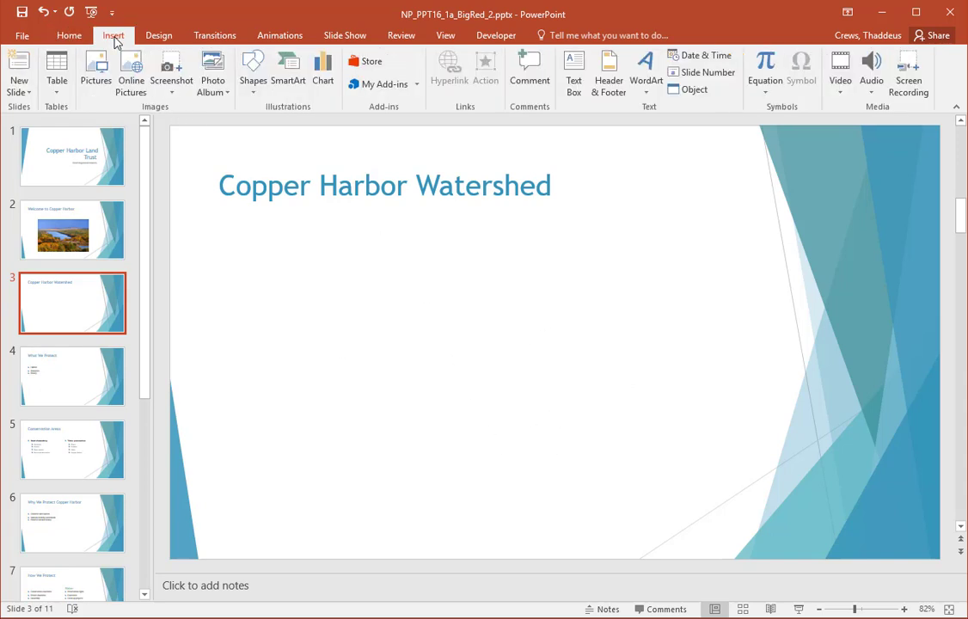
click(92, 71)
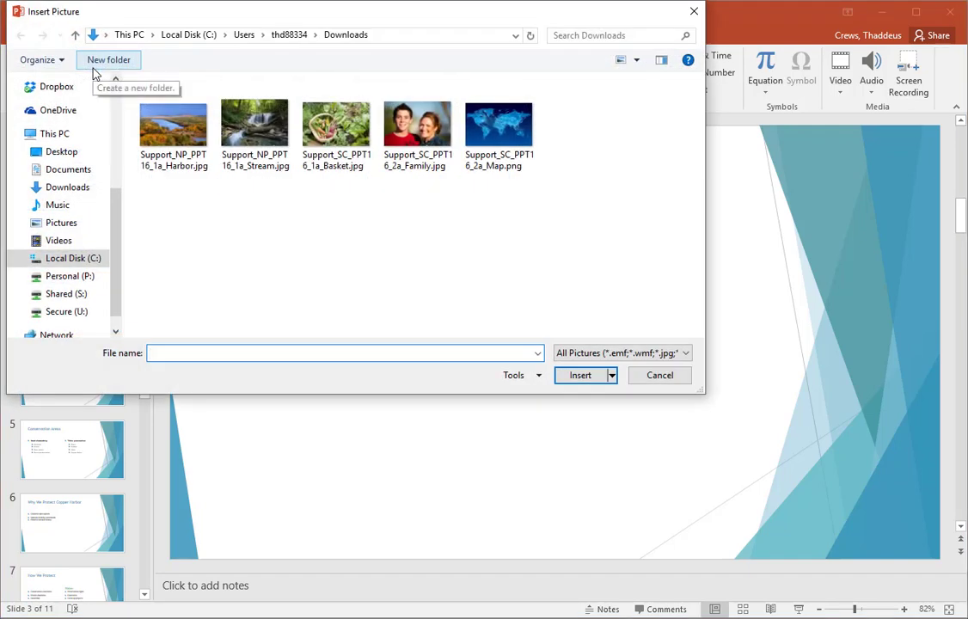
click(265, 140)
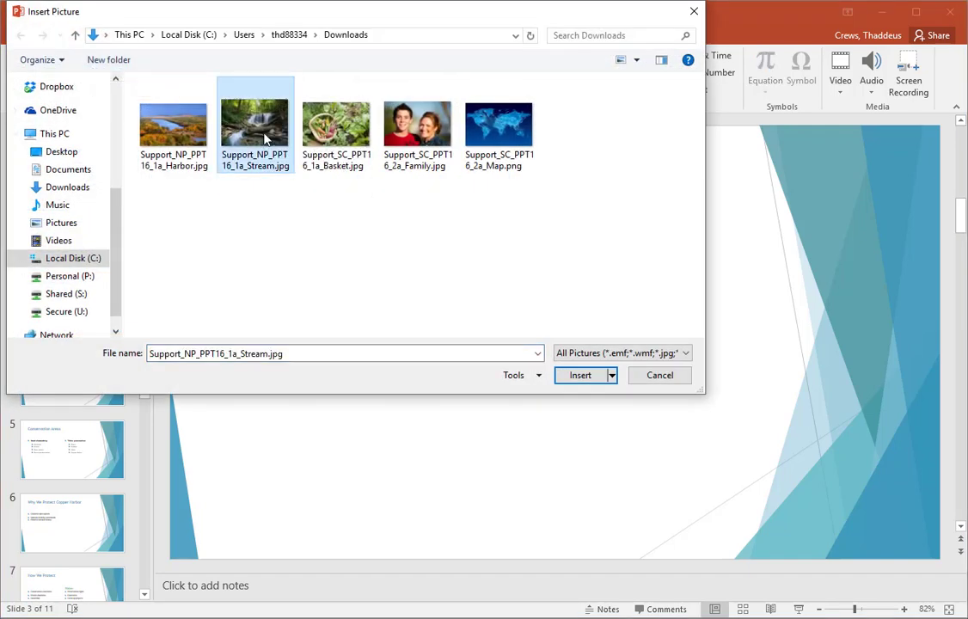
click(564, 375)
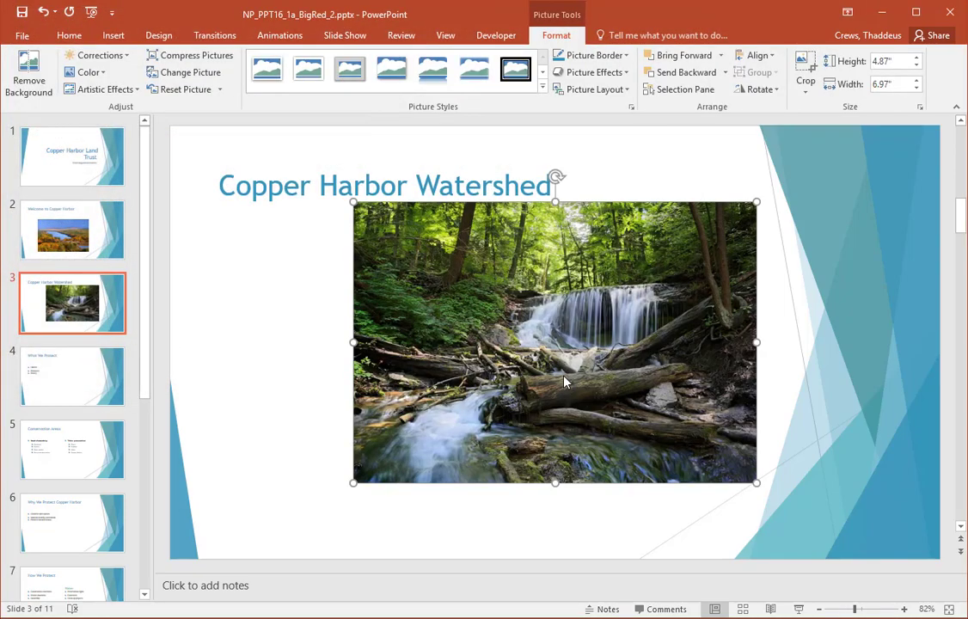
- Return to the Word instructions and move on to step 6
key(alt+Tab)
triple_click(564, 381)
scroll(399, 460, down, 4)
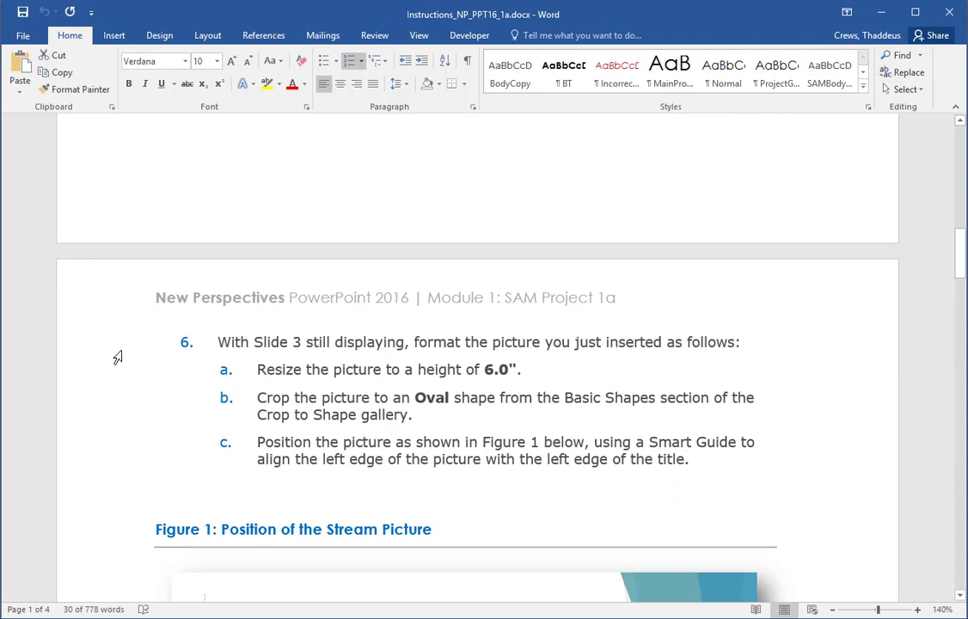
- Review step 6 items a–c and Figure 1's oval stream photo, then return to PowerPoint
drag(94, 406, 71, 348)
shift+click(51, 460)
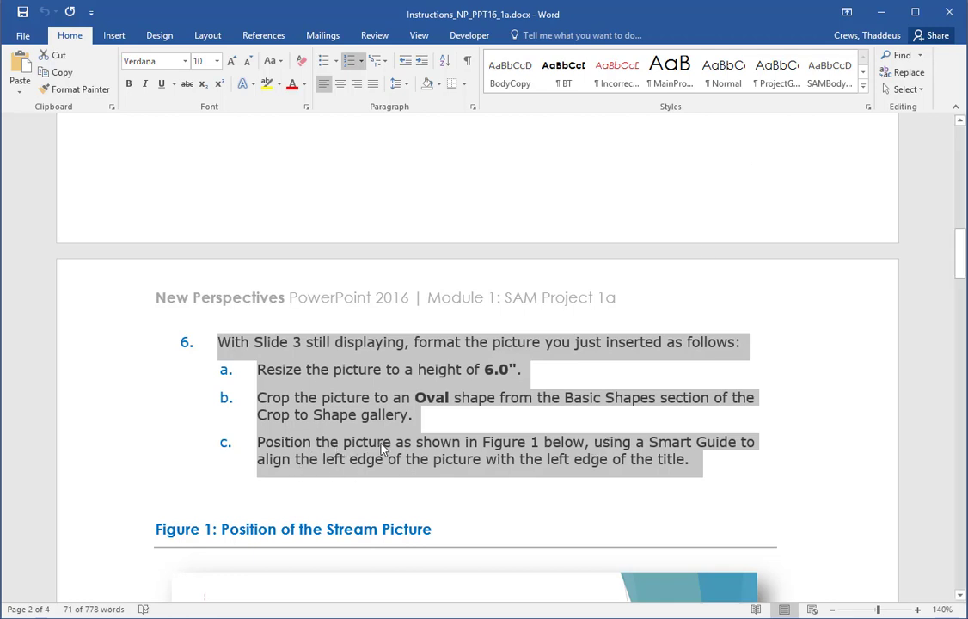
scroll(551, 457, down, 5)
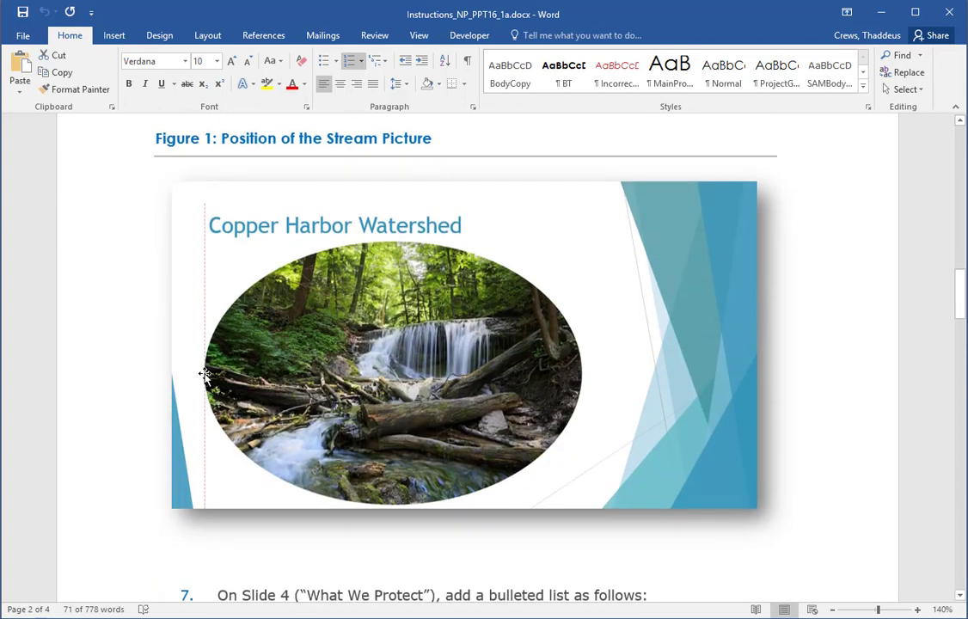
scroll(362, 381, up, 2)
scroll(362, 381, up, 1)
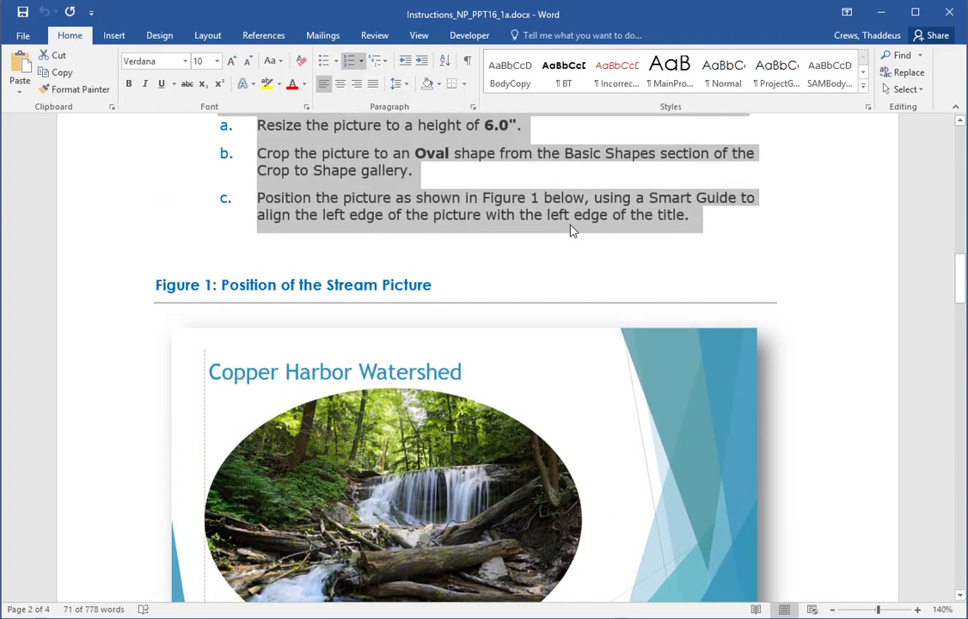
scroll(281, 403, down, 1)
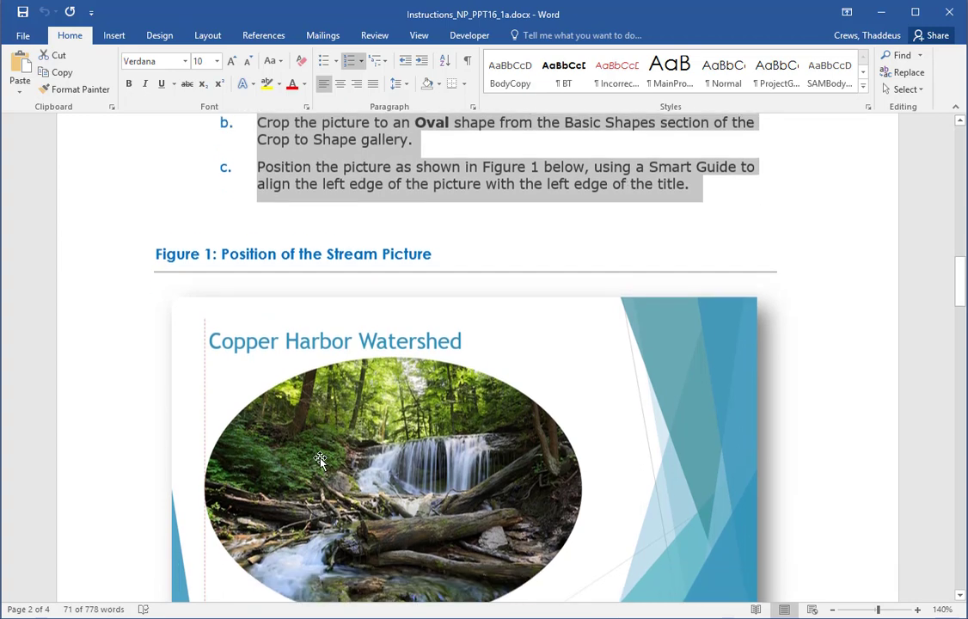
scroll(285, 399, up, 3)
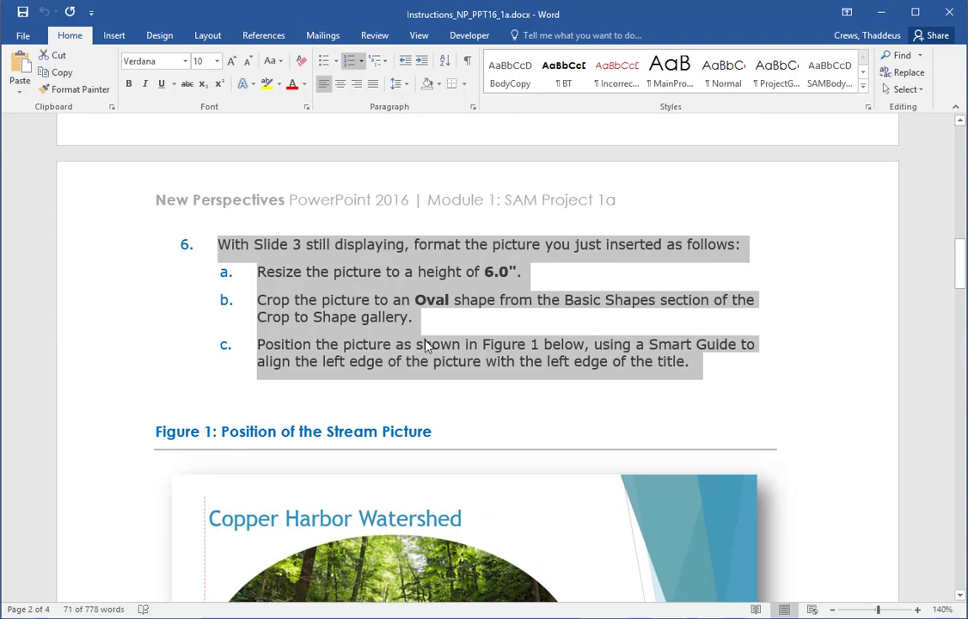
key(alt+Tab)
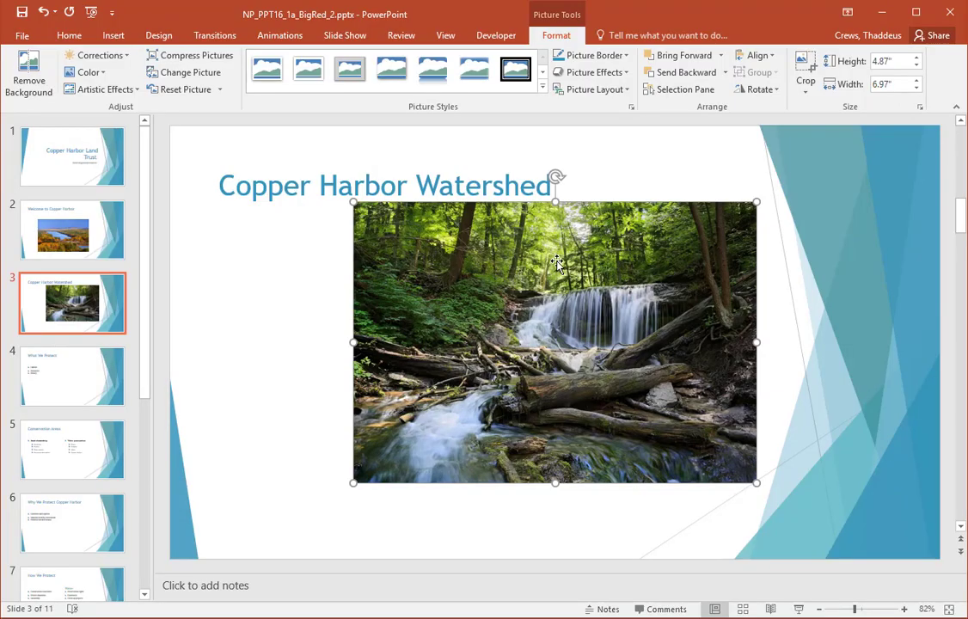
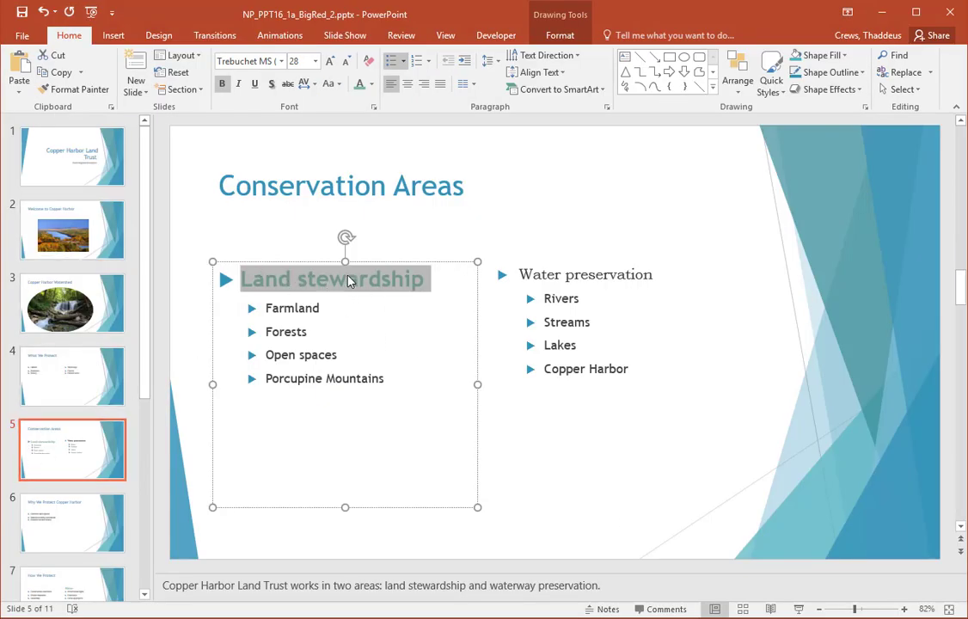
- Use Format Painter to give 'Water preservation' the bold teal 'Land stewardship' heading format
click(76, 90)
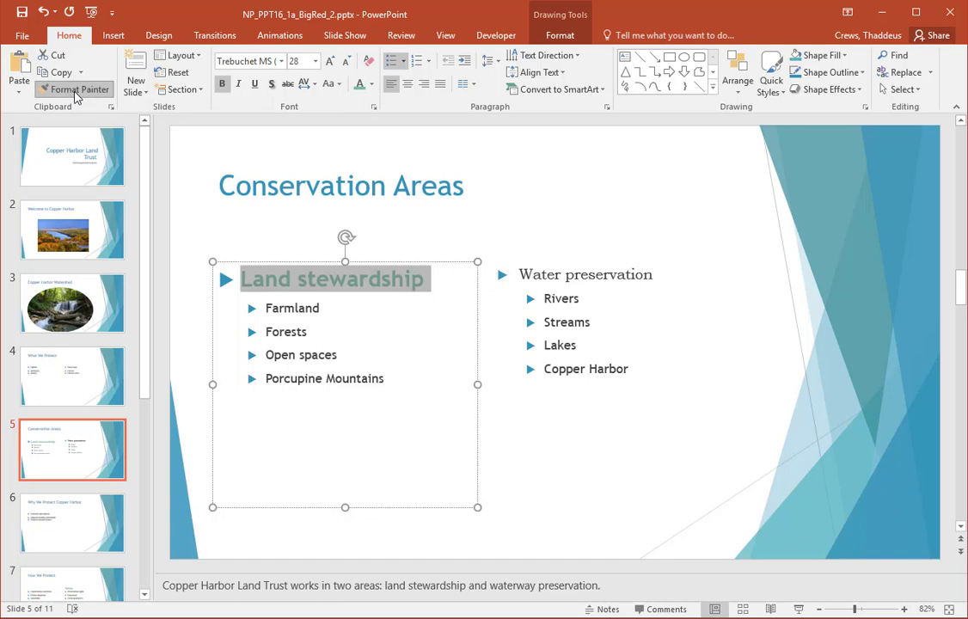
drag(519, 276, 654, 276)
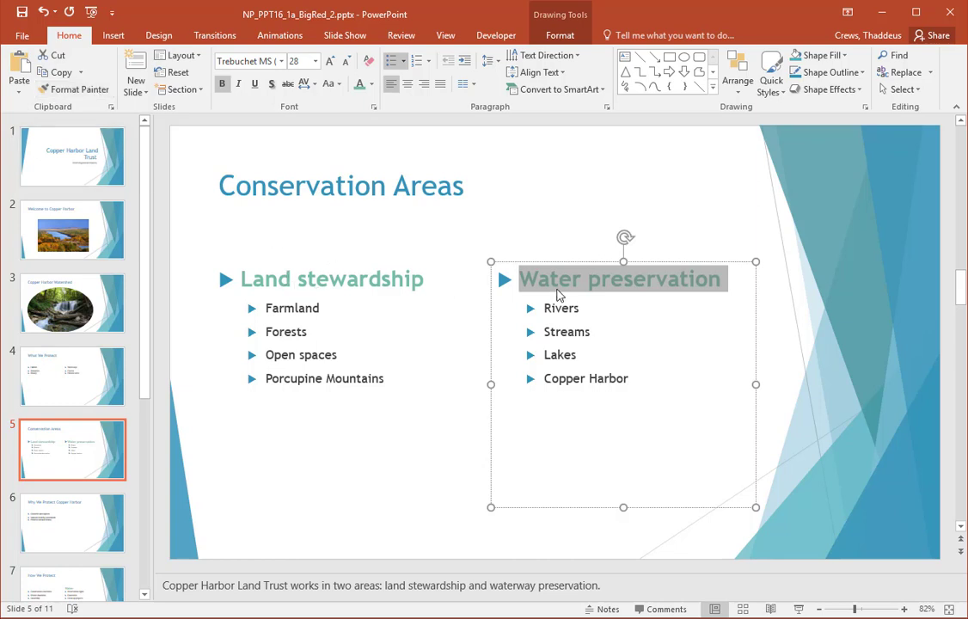
double_click(551, 353)
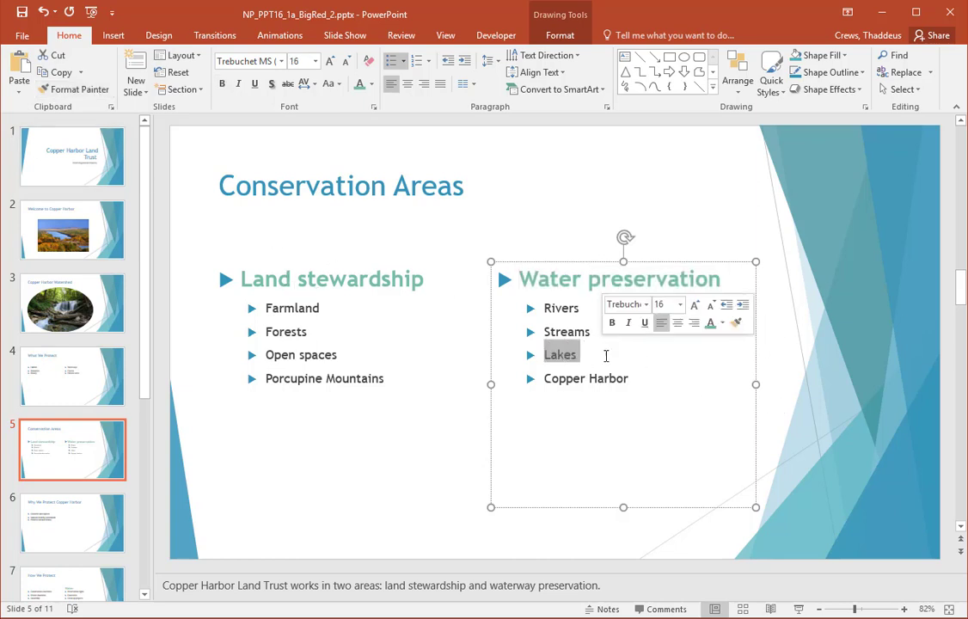
triple_click(573, 378)
double_click(277, 355)
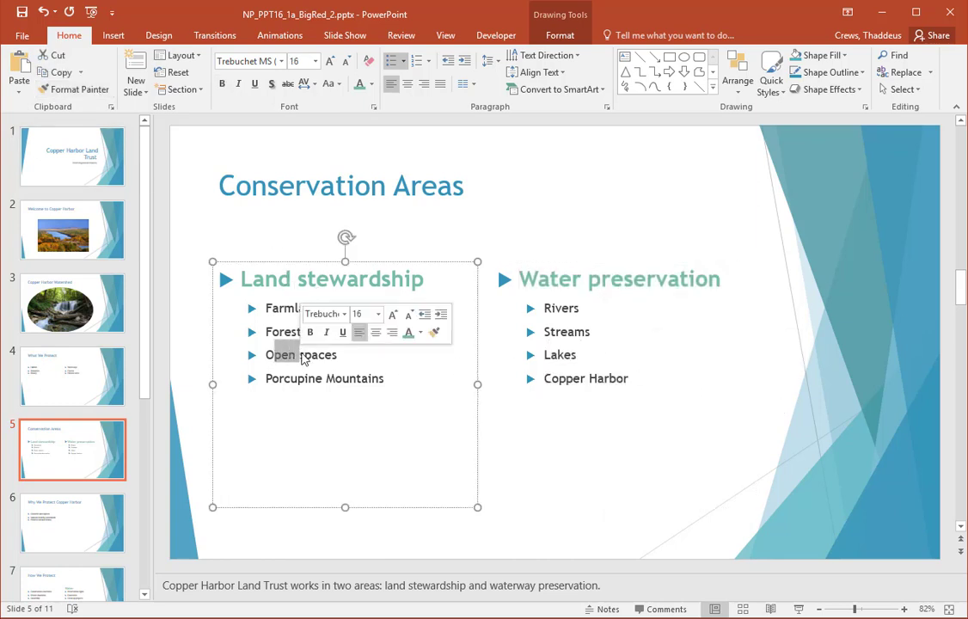
drag(272, 331, 320, 352)
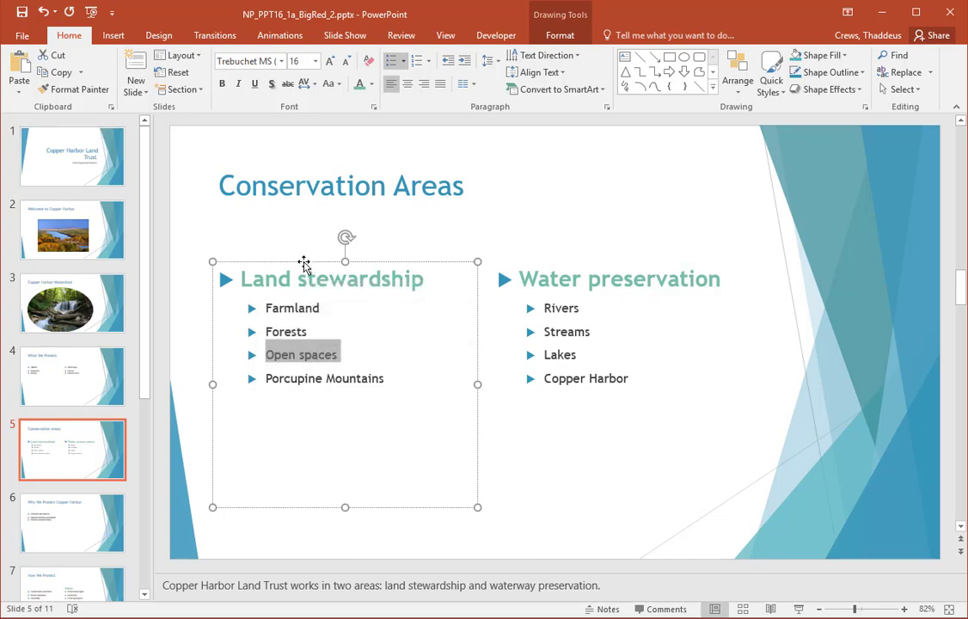
click(277, 352)
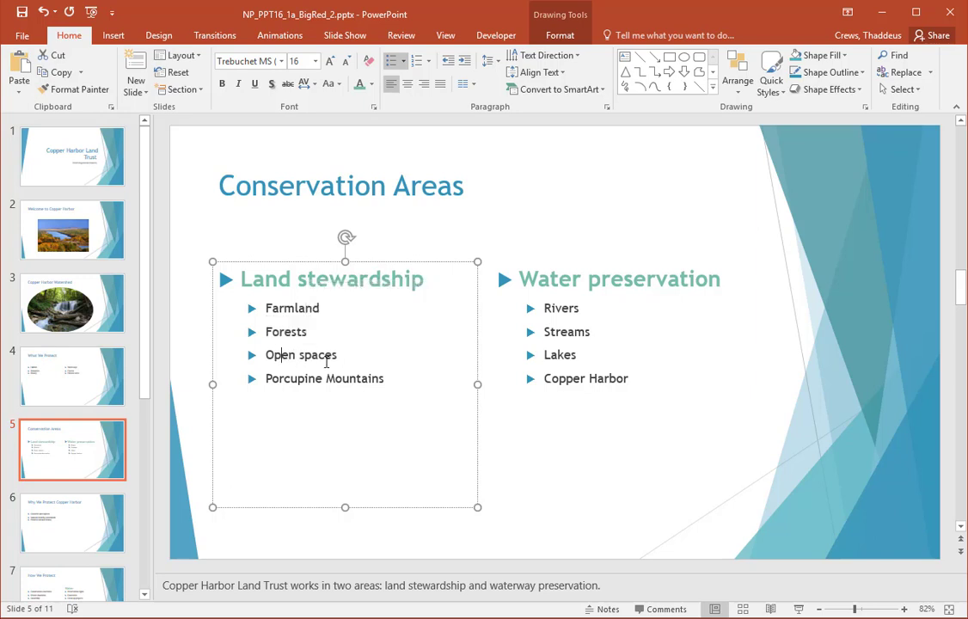
drag(265, 379, 372, 384)
click(550, 366)
drag(558, 372, 572, 372)
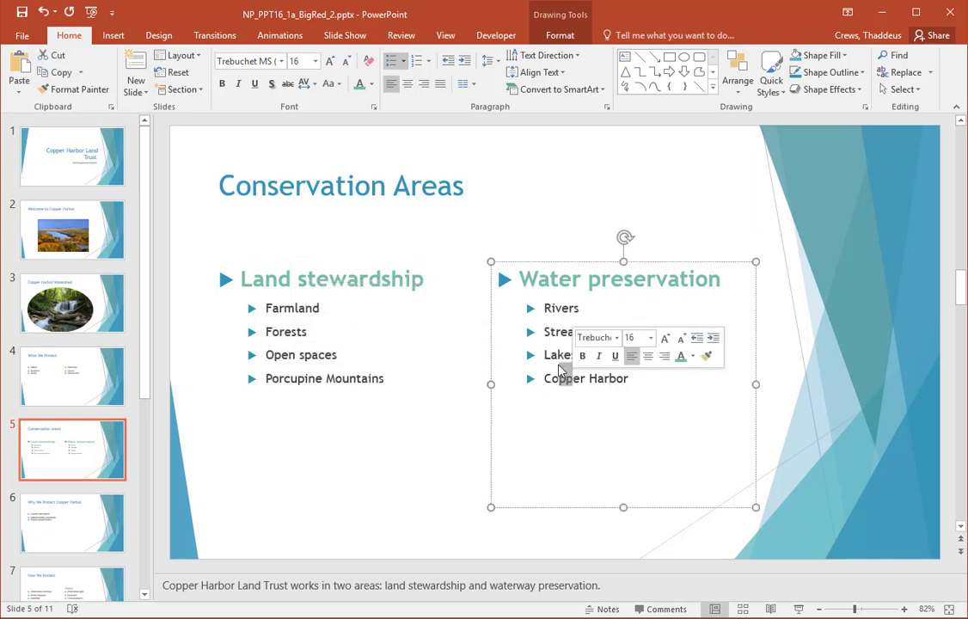
click(507, 223)
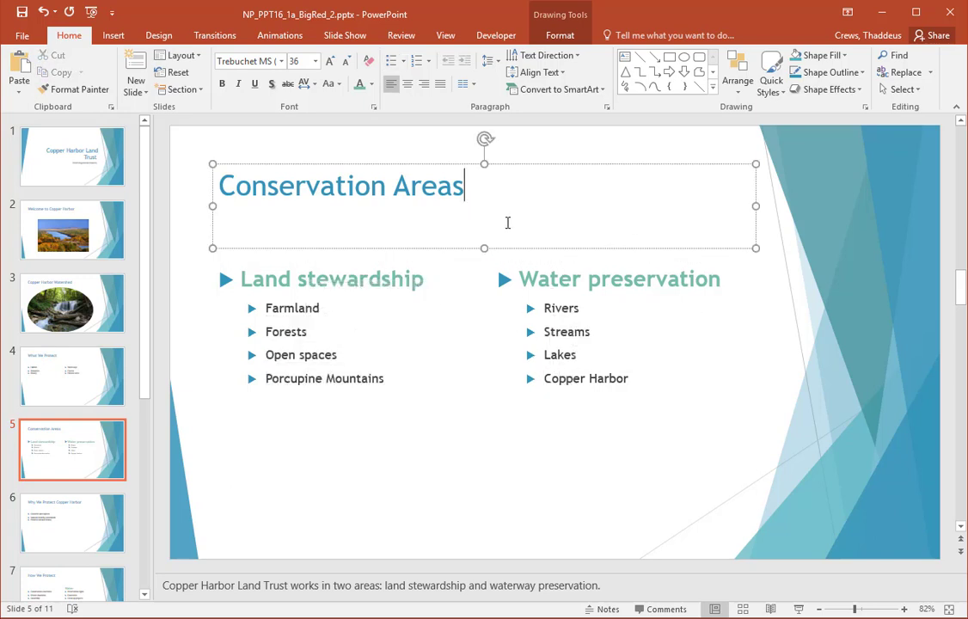
key(alt+Tab)
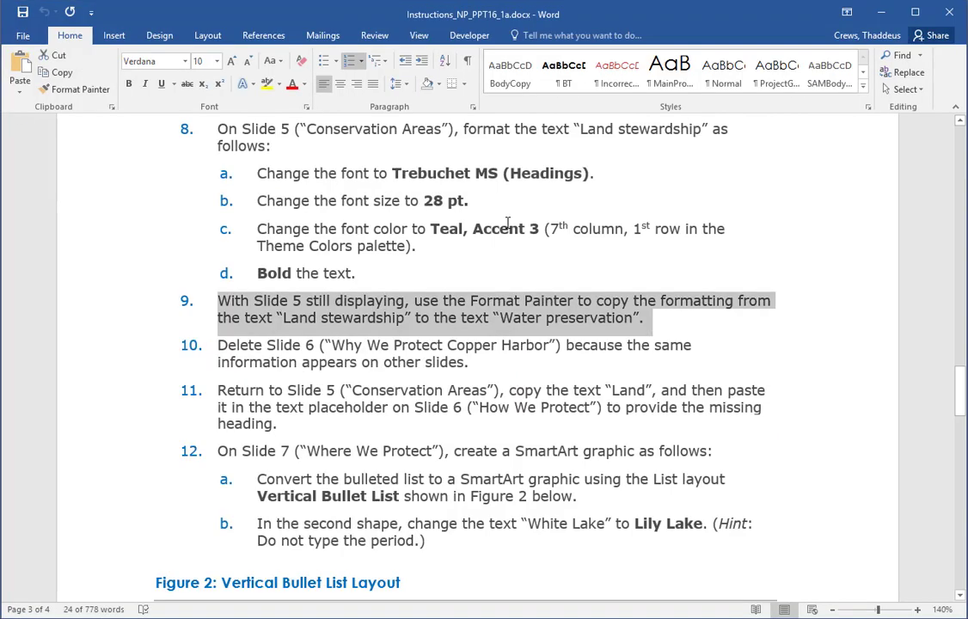
- Highlight step 10, deleting slide 6, in the Word instructions
double_click(79, 347)
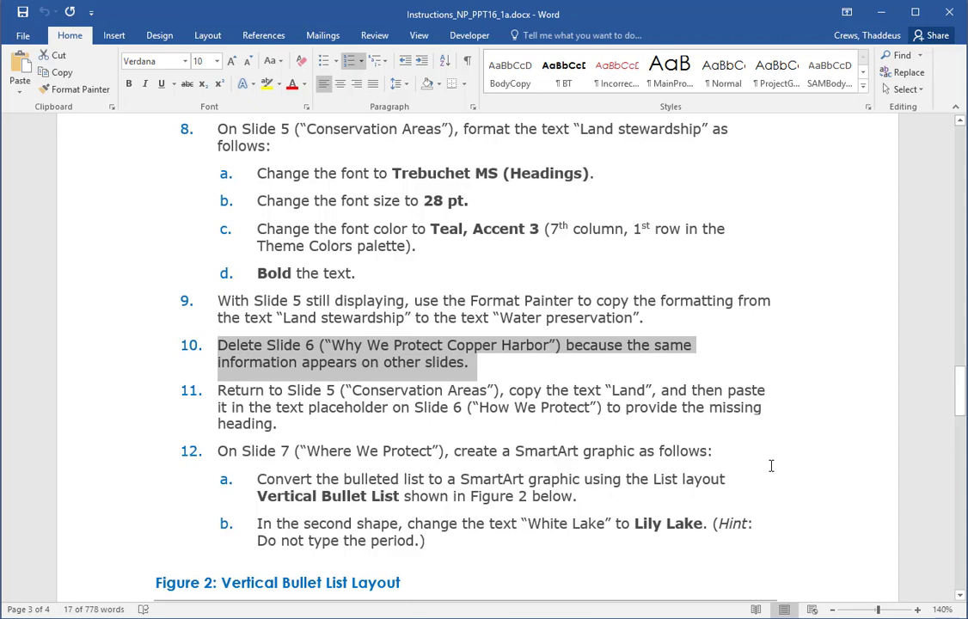
- Delete slide 6, 'Why We Protect Copper Harbor', leaving 10 slides
key(alt+Tab)
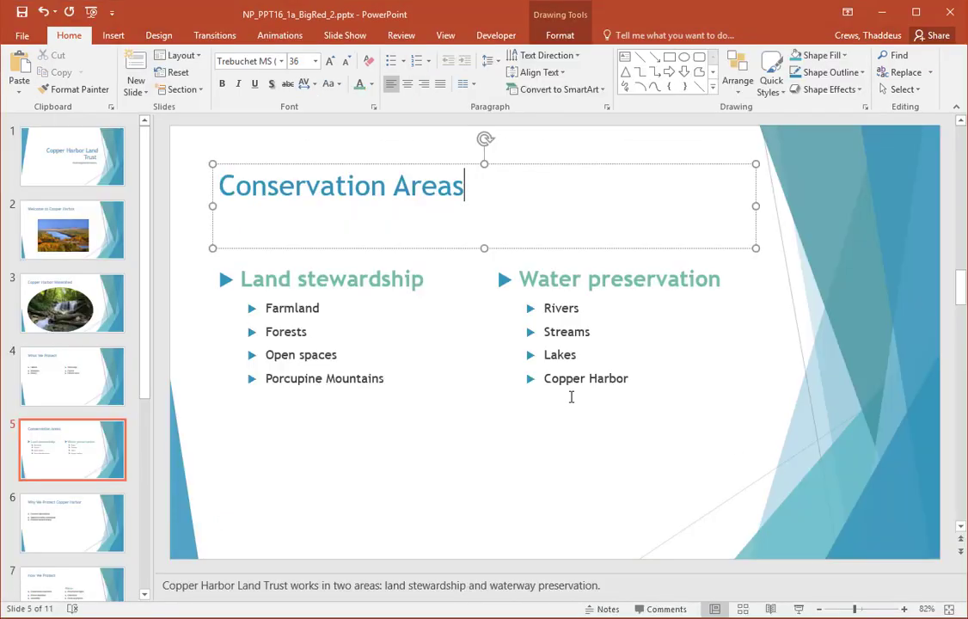
click(51, 533)
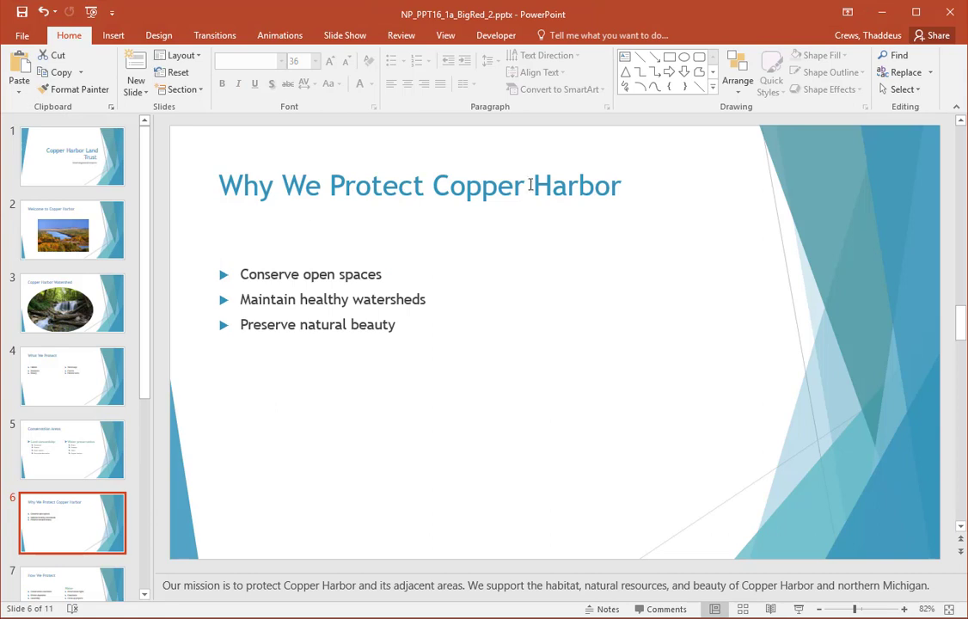
right_click(64, 520)
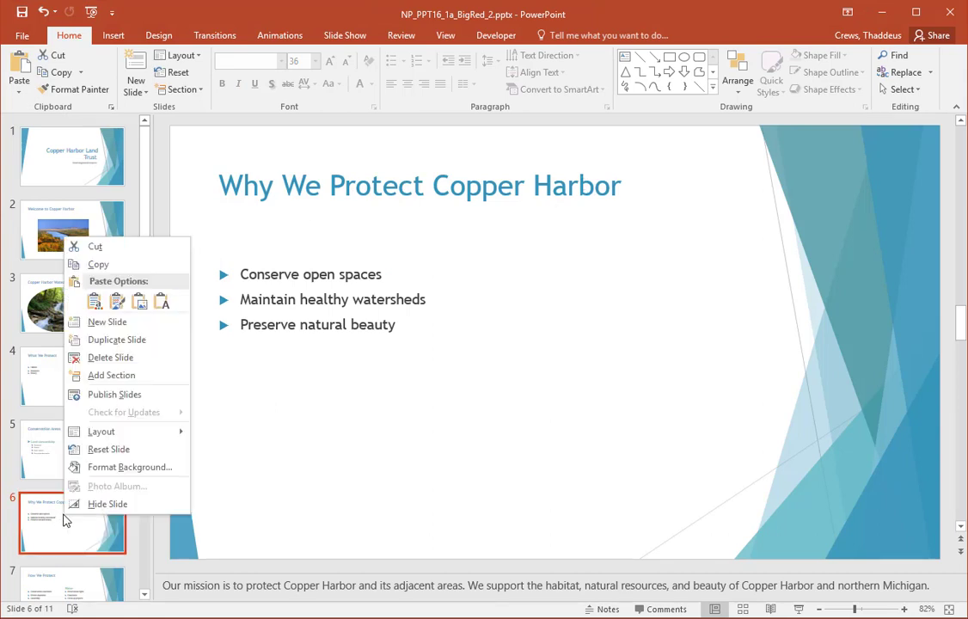
click(117, 358)
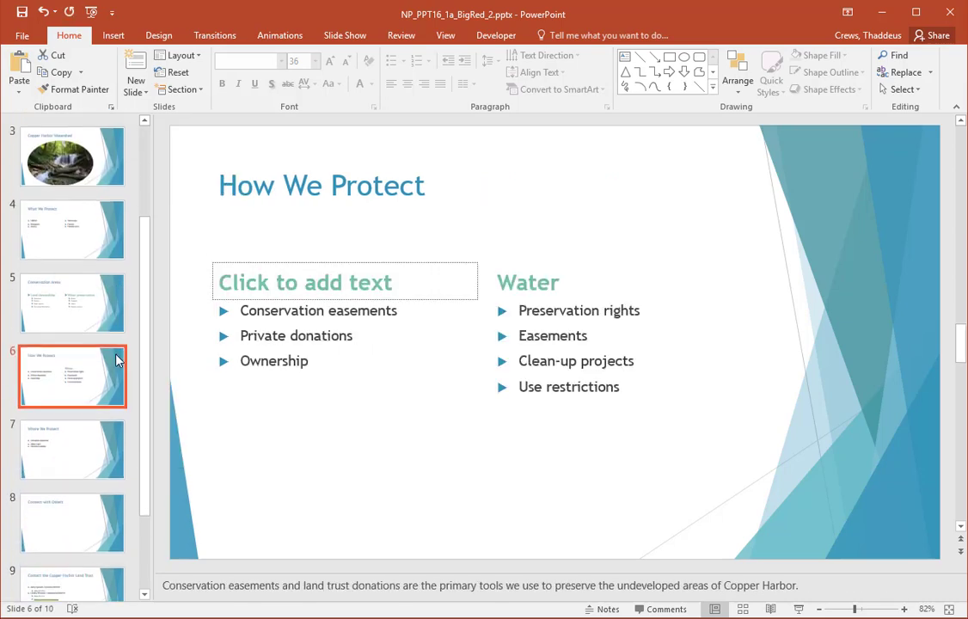
- Mark step 11 in the Word instructions and return to the presentation
key(alt+Tab)
double_click(103, 404)
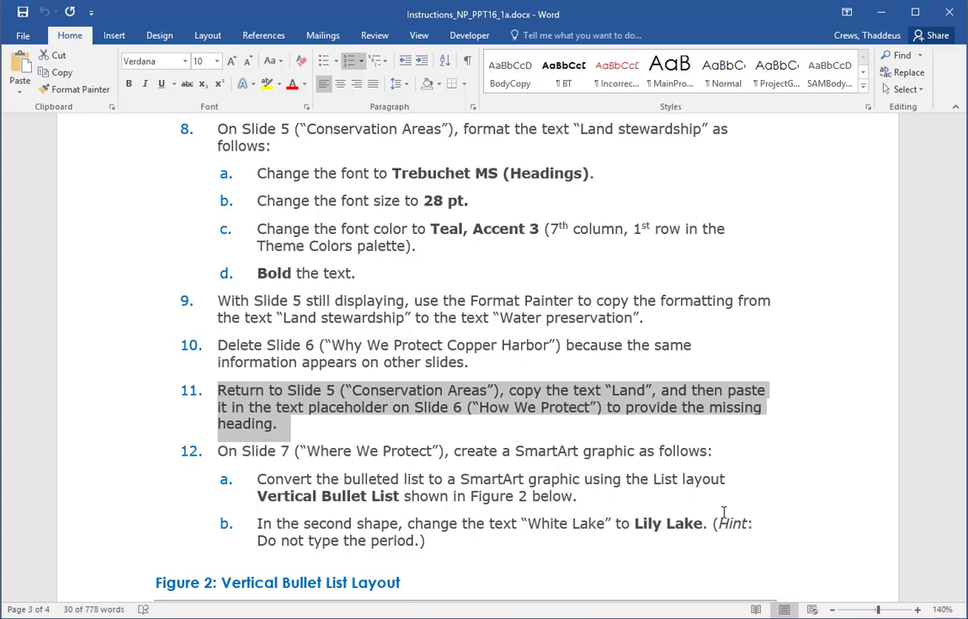
key(alt+Tab)
- Copy the heading word 'Land' from slide 5
click(72, 303)
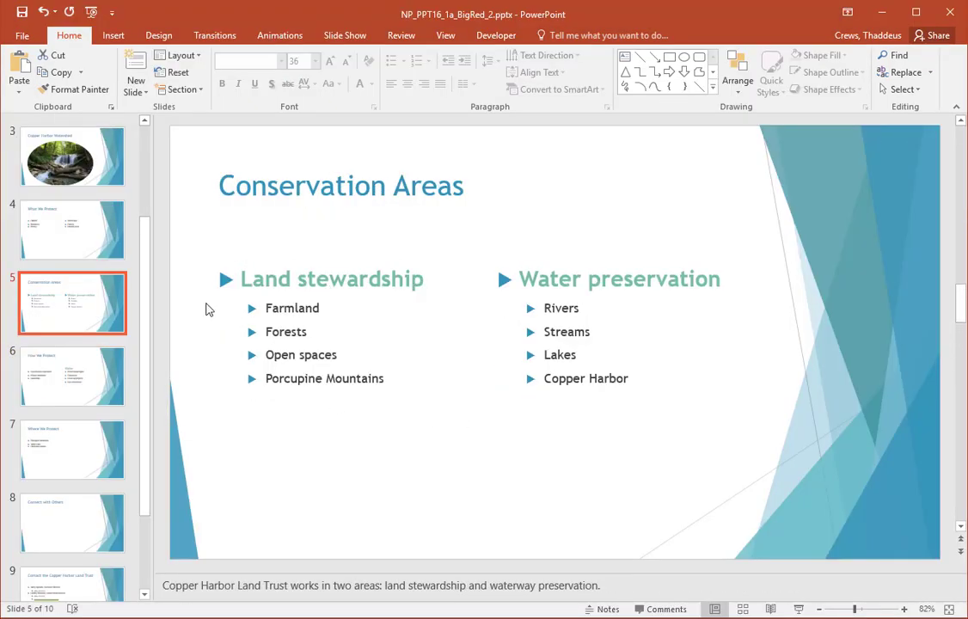
double_click(264, 281)
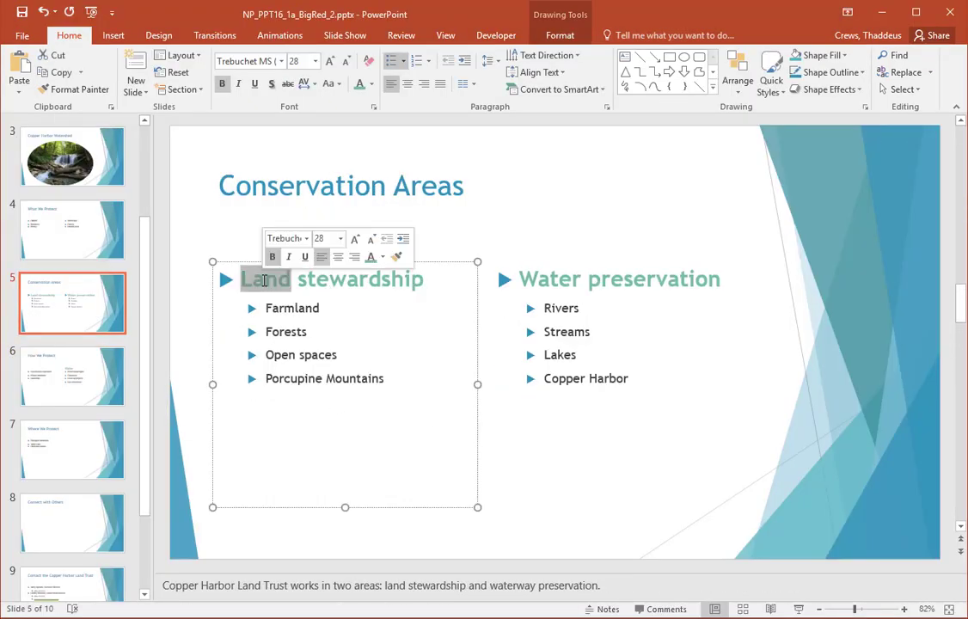
right_click(263, 280)
click(271, 307)
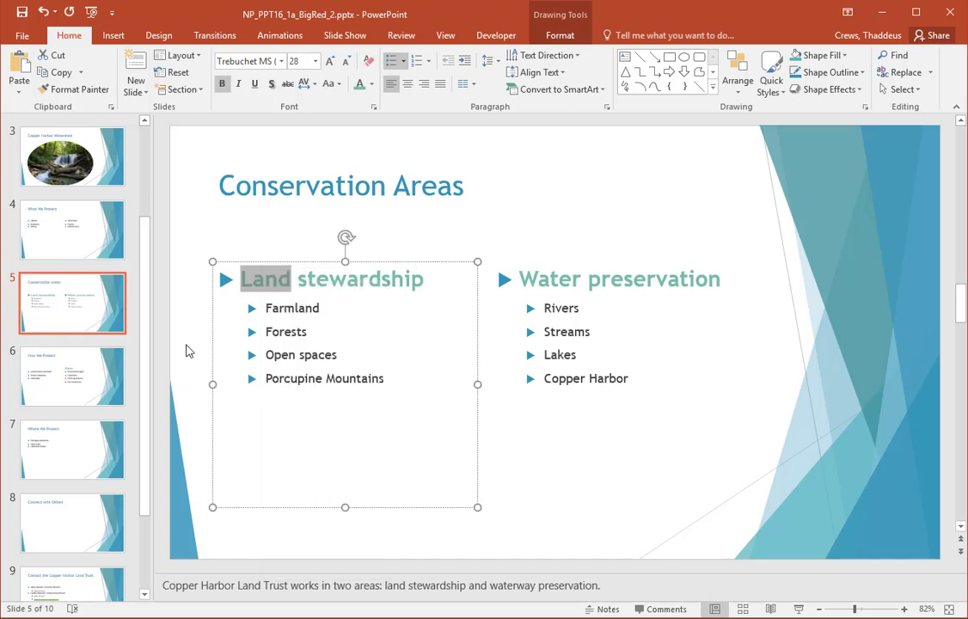
- Paste 'Land' as text only into slide 6's empty heading placeholder
click(69, 373)
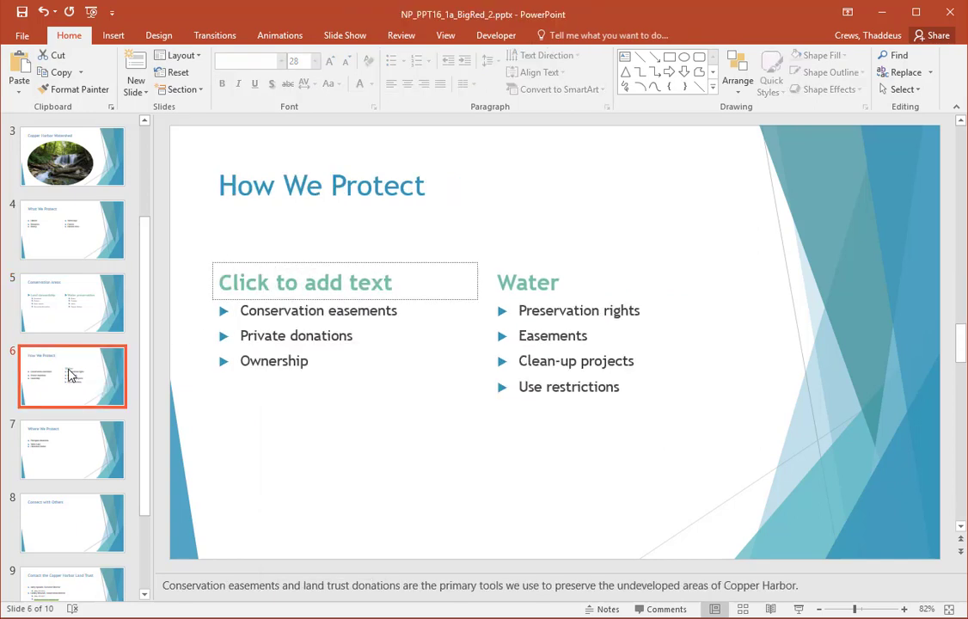
click(270, 282)
right_click(271, 283)
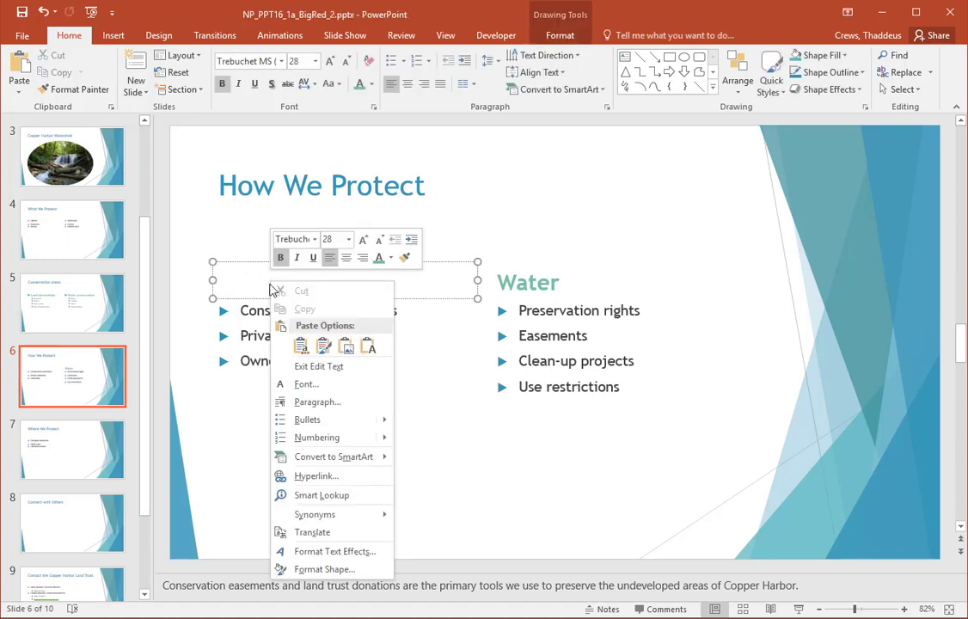
click(368, 346)
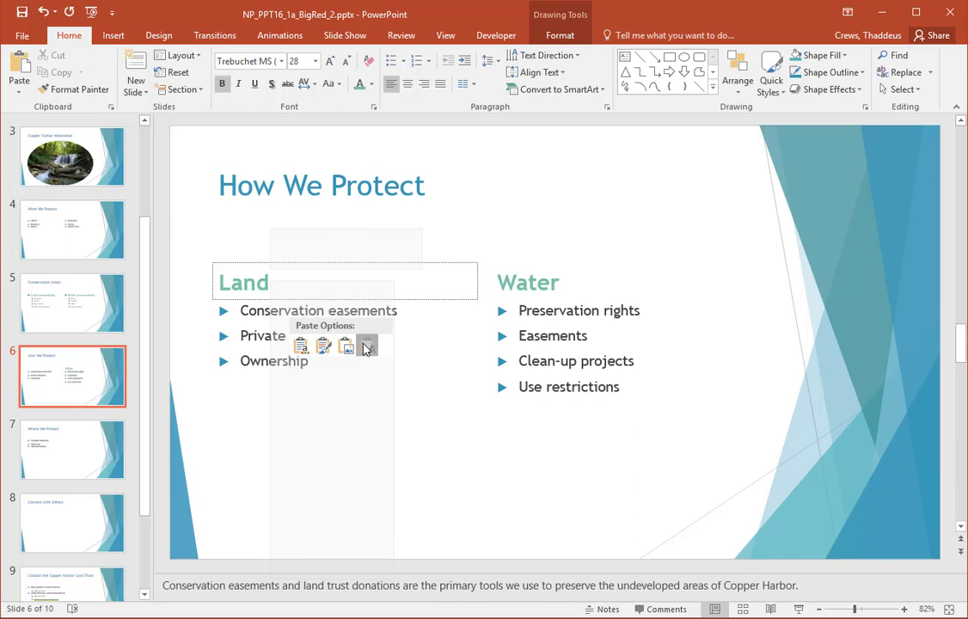
click(413, 451)
key(alt+Tab)
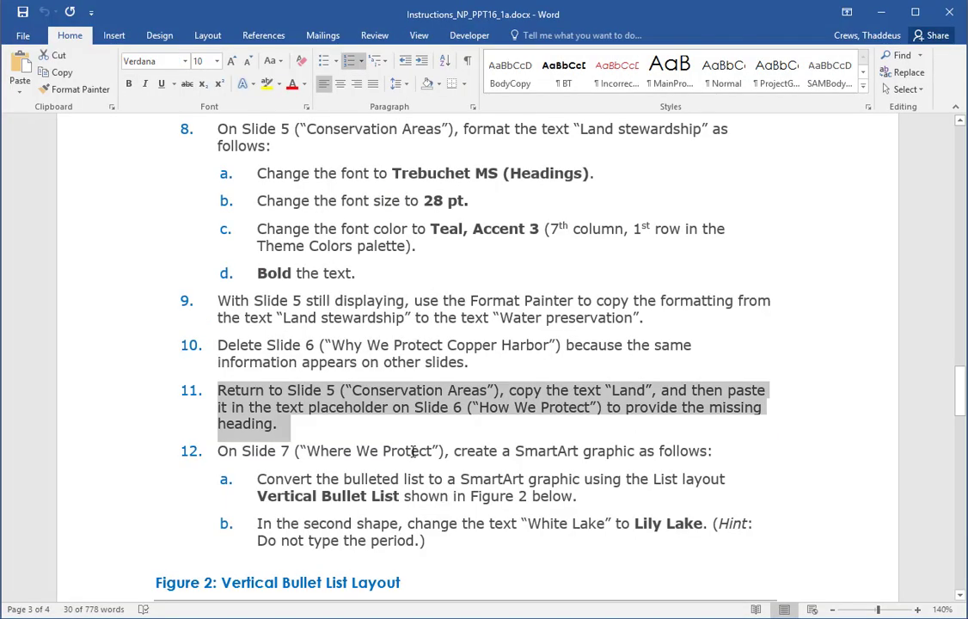
- Mark step 12, about the Slide 7 Vertical Bullet List SmartArt, and read it
click(99, 425)
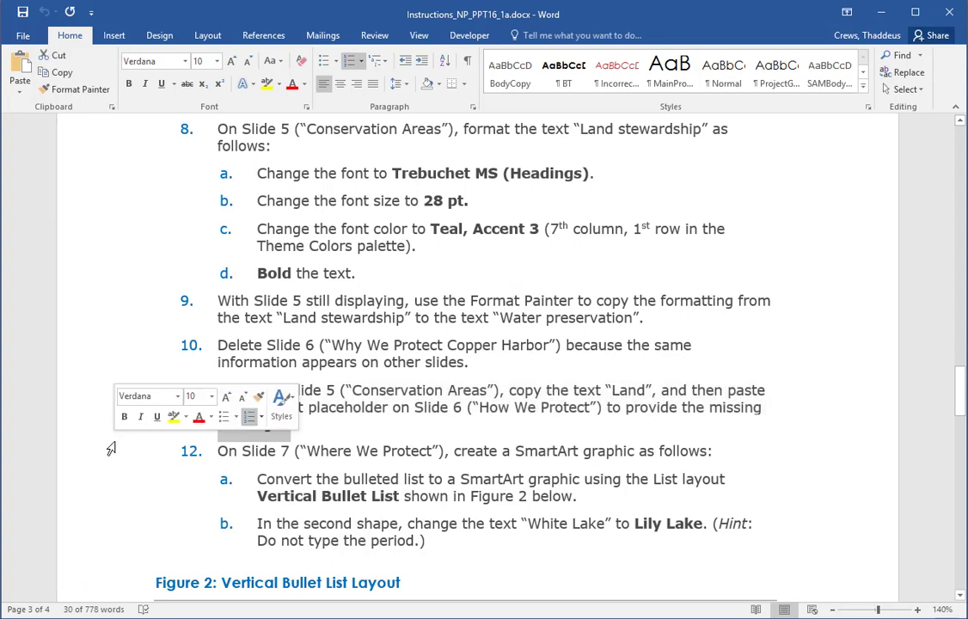
click(107, 454)
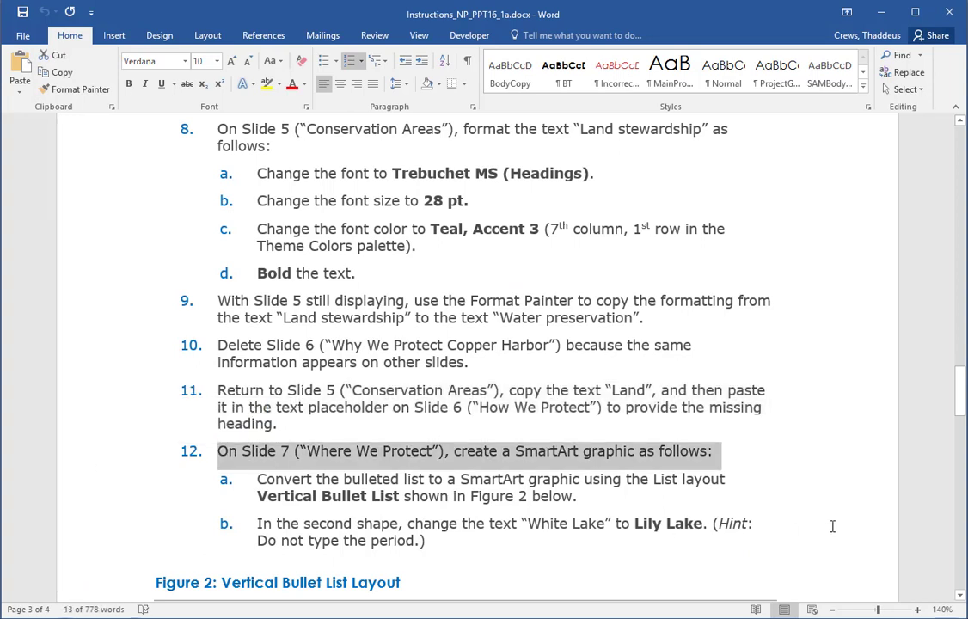
scroll(798, 505, down, 1)
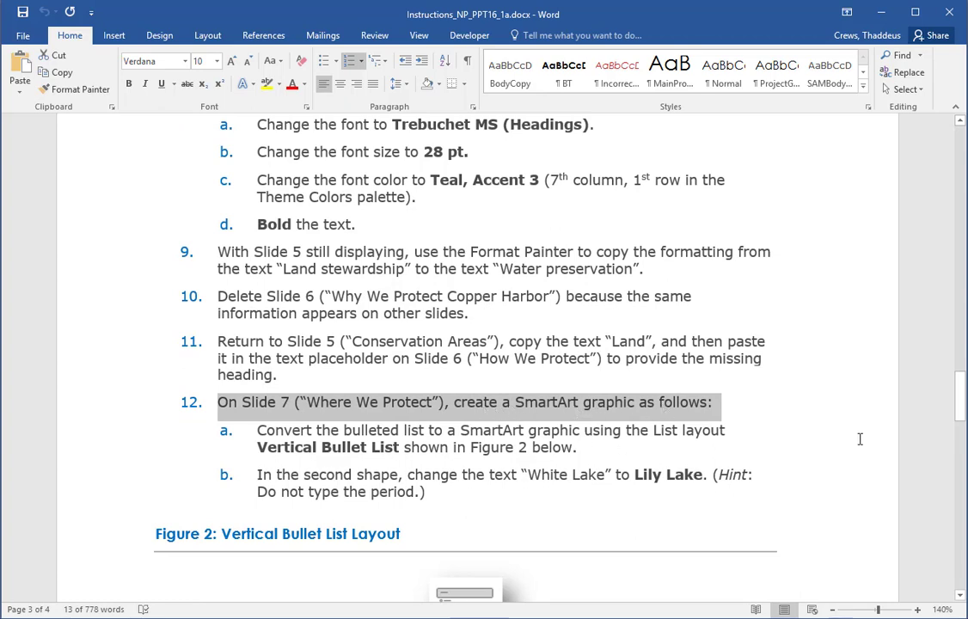
scroll(860, 438, down, 3)
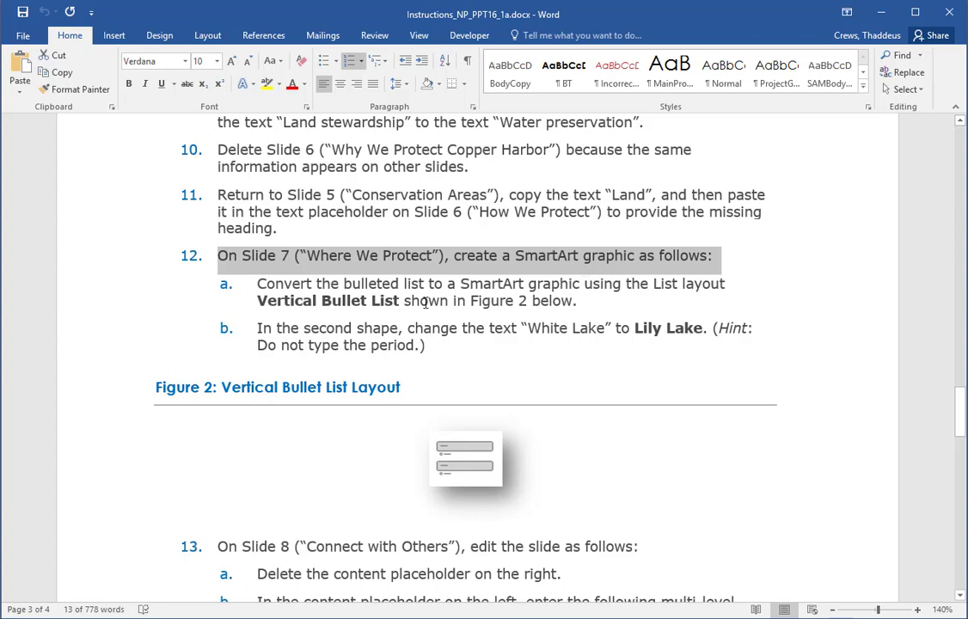
- Convert slide 7's three bullet lines into a Vertical Bullet List SmartArt graphic
key(alt+Tab)
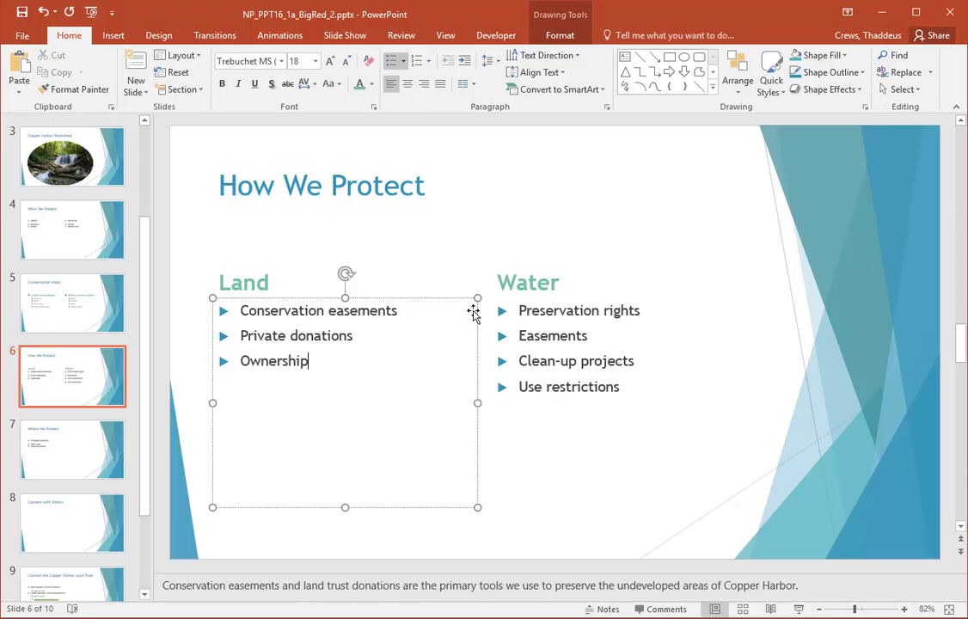
click(45, 449)
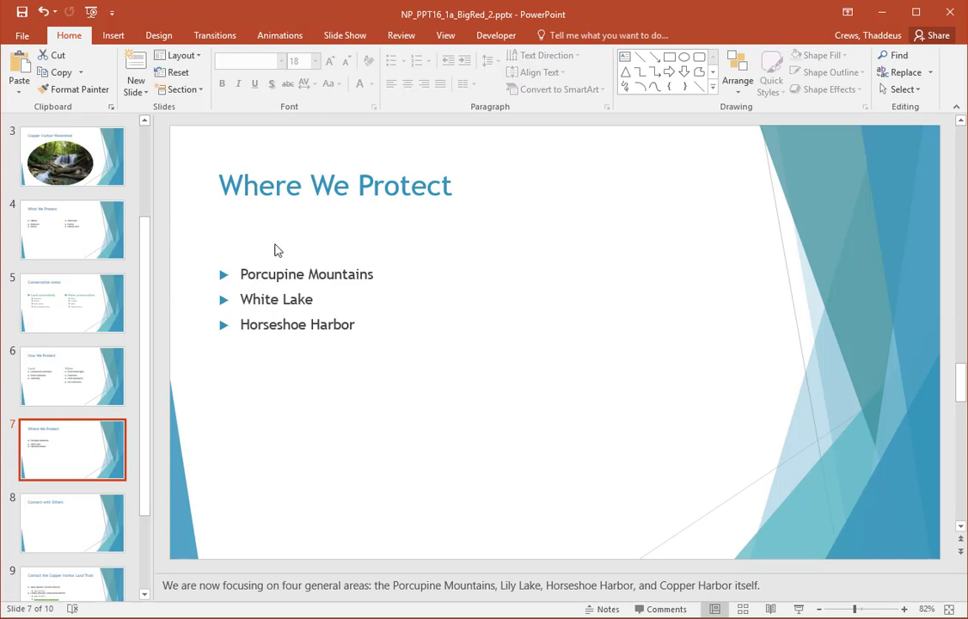
drag(244, 273, 357, 315)
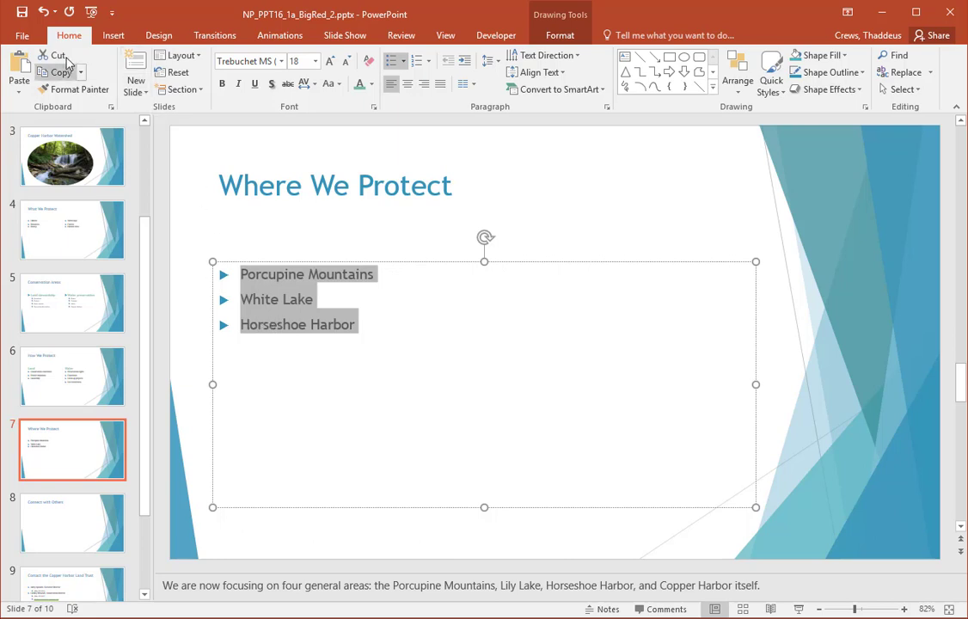
click(572, 92)
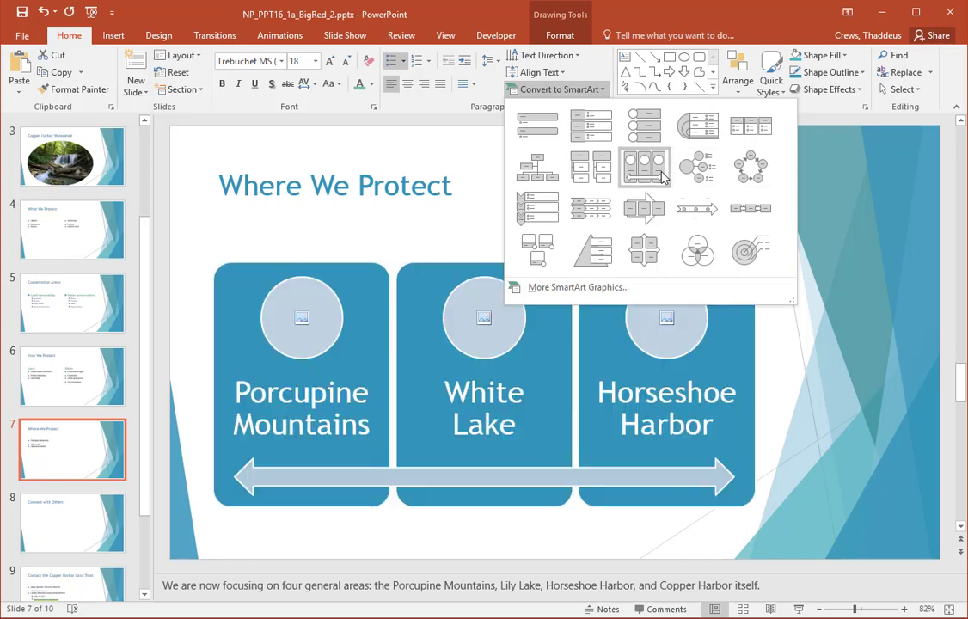
click(551, 141)
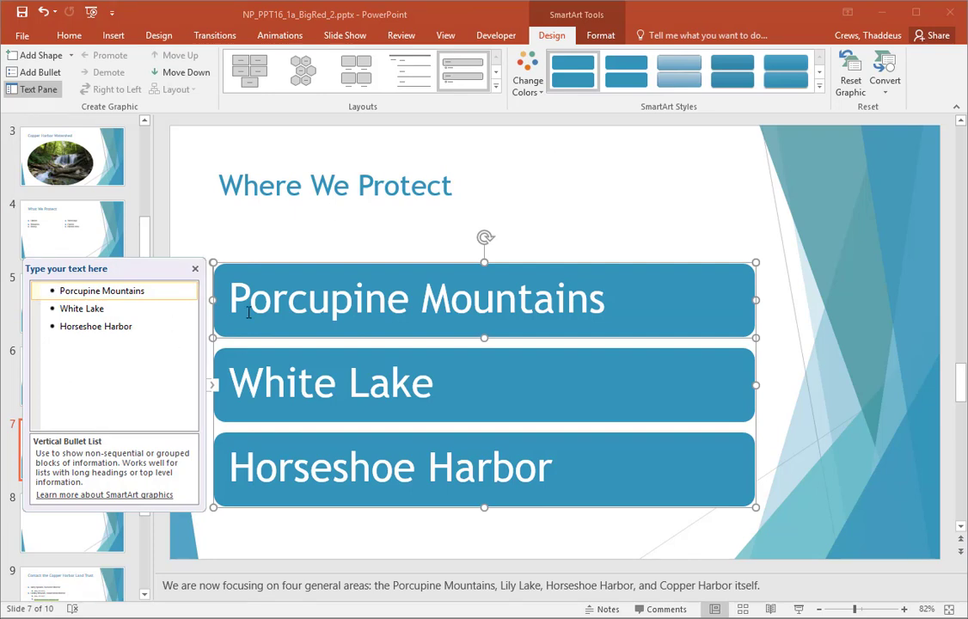
click(195, 268)
- Replace 'White' with 'Lily' so the second SmartArt shape reads 'Lily Lake'
key(alt+Tab)
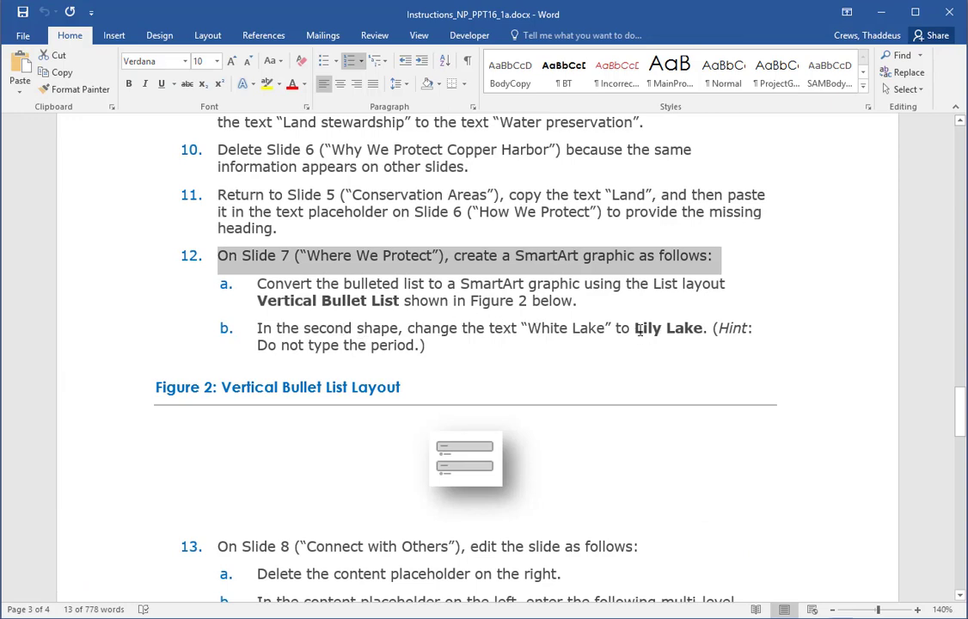
key(alt+Tab)
double_click(268, 378)
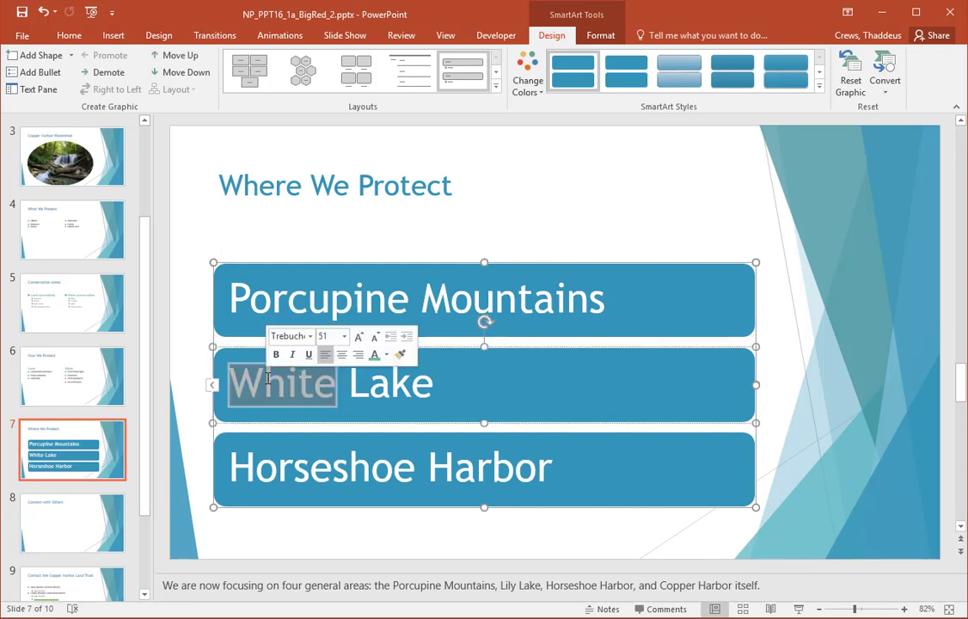
text(Lily)
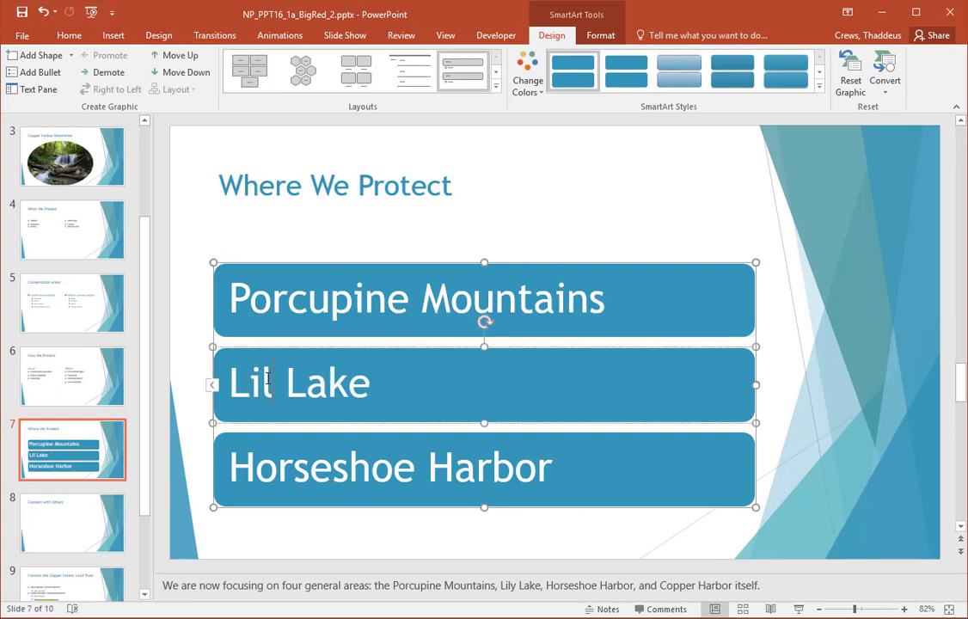
click(686, 191)
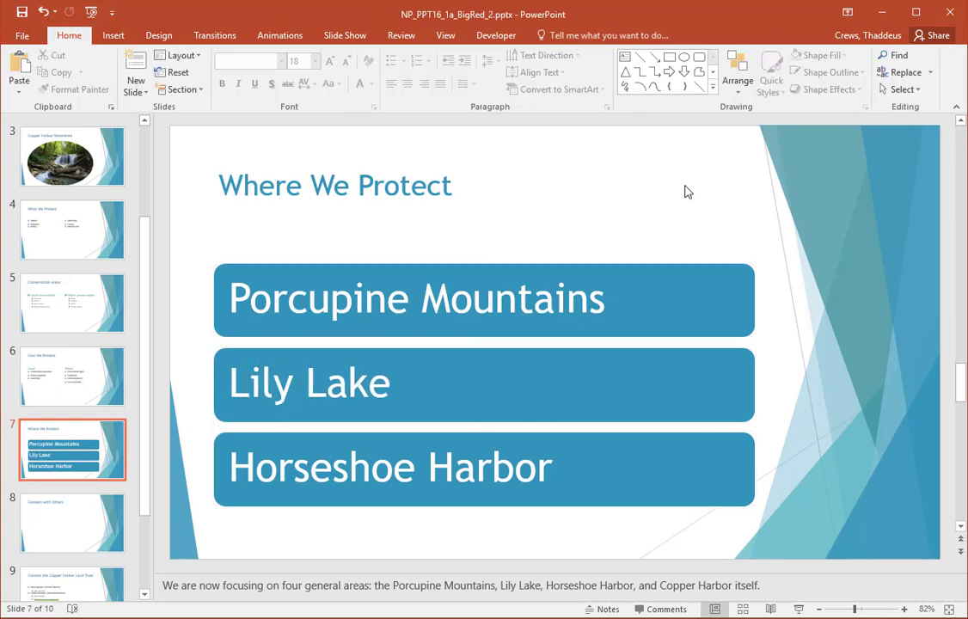
key(alt+Tab)
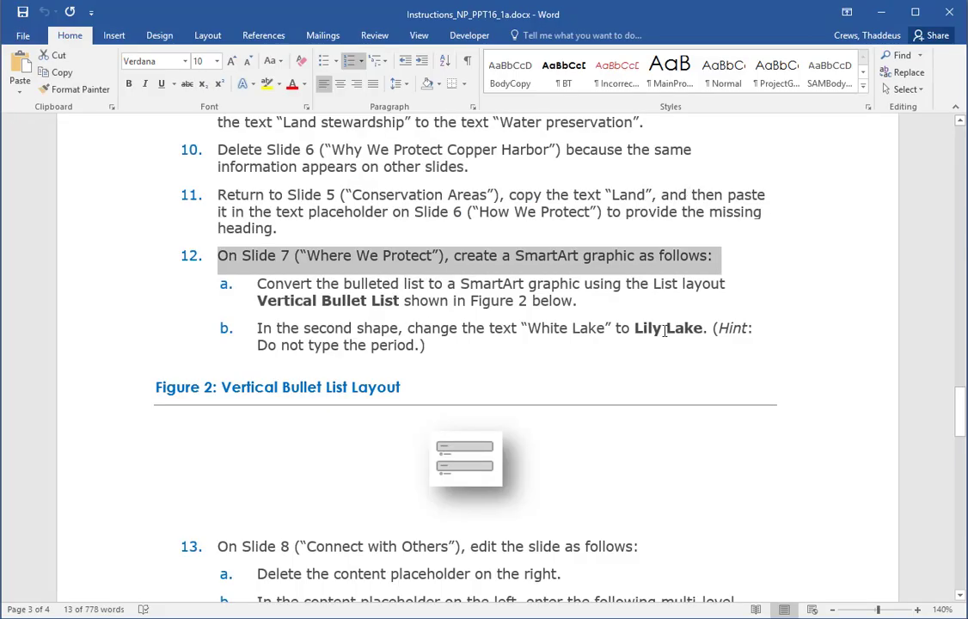
- Copy the five-line list from Volunteer to Family picnic in step 13
scroll(669, 274, down, 1)
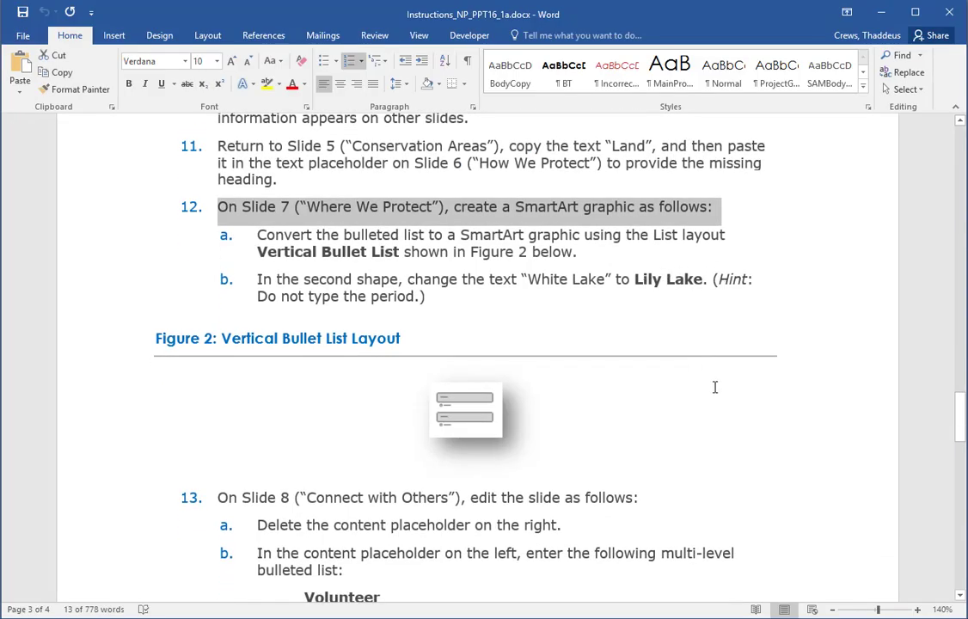
scroll(715, 390, down, 7)
scroll(717, 388, down, 1)
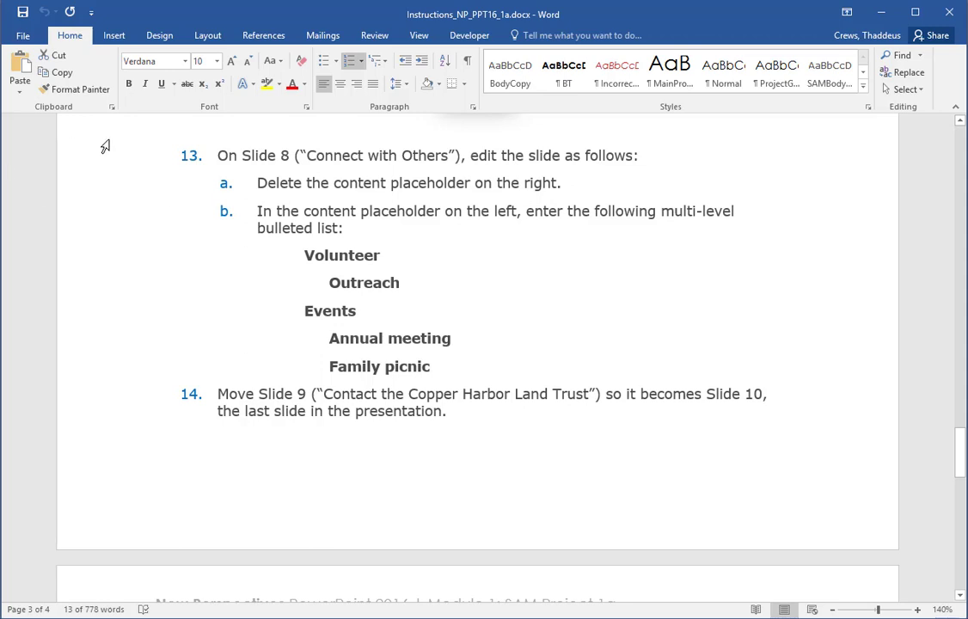
drag(82, 147, 30, 365)
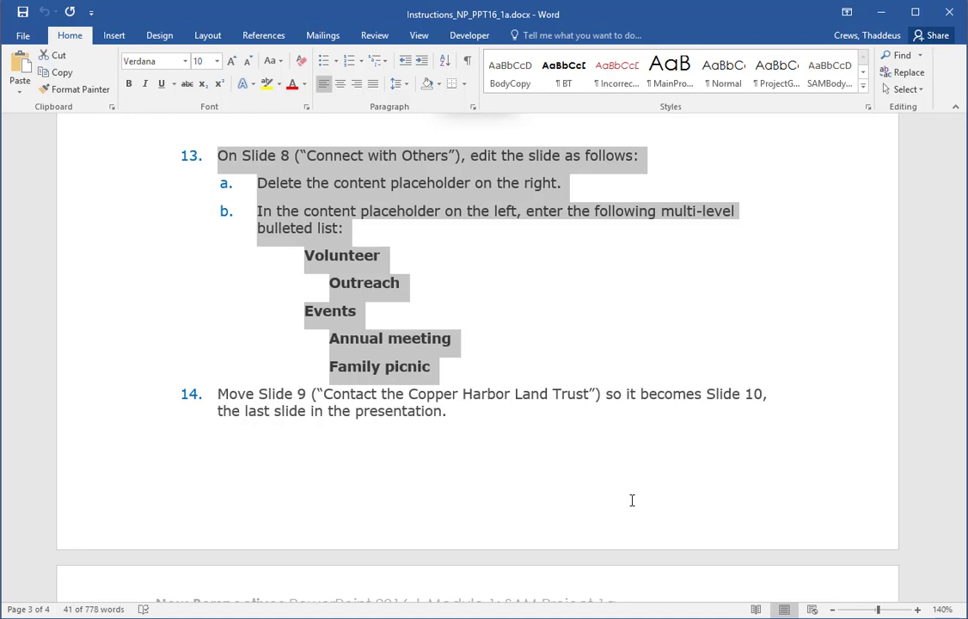
click(383, 339)
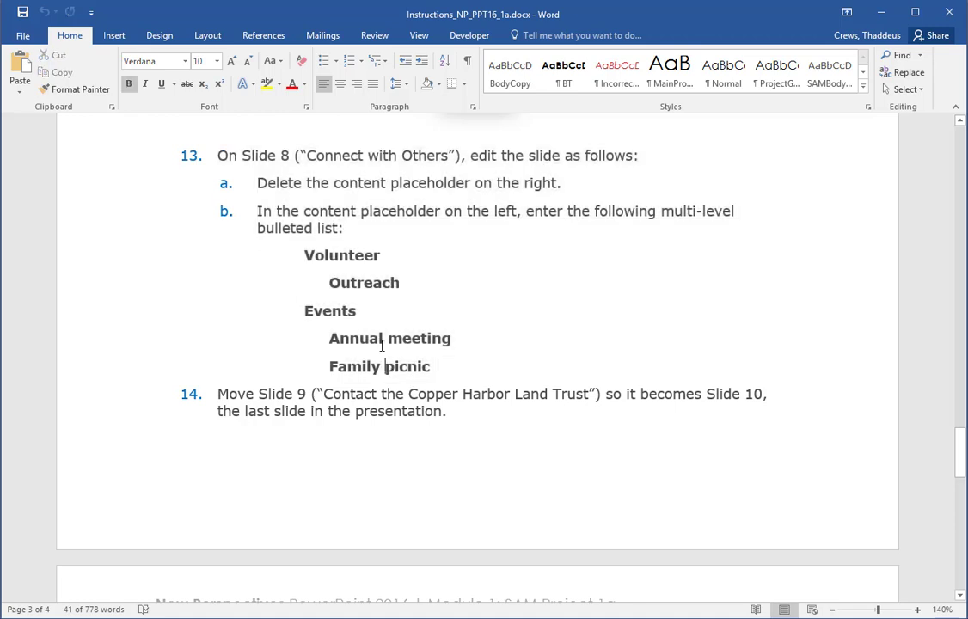
drag(305, 255, 432, 368)
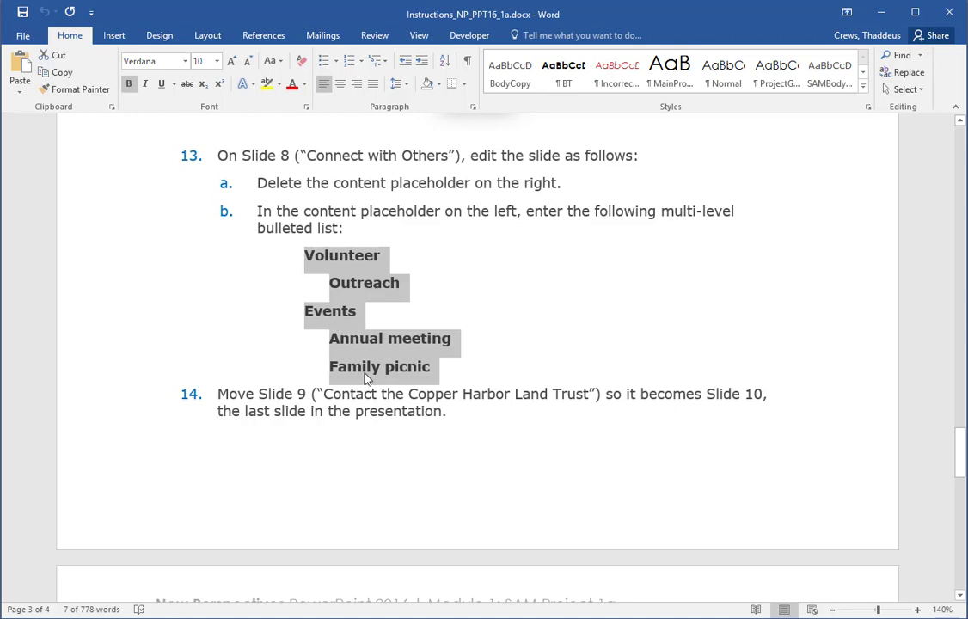
right_click(361, 290)
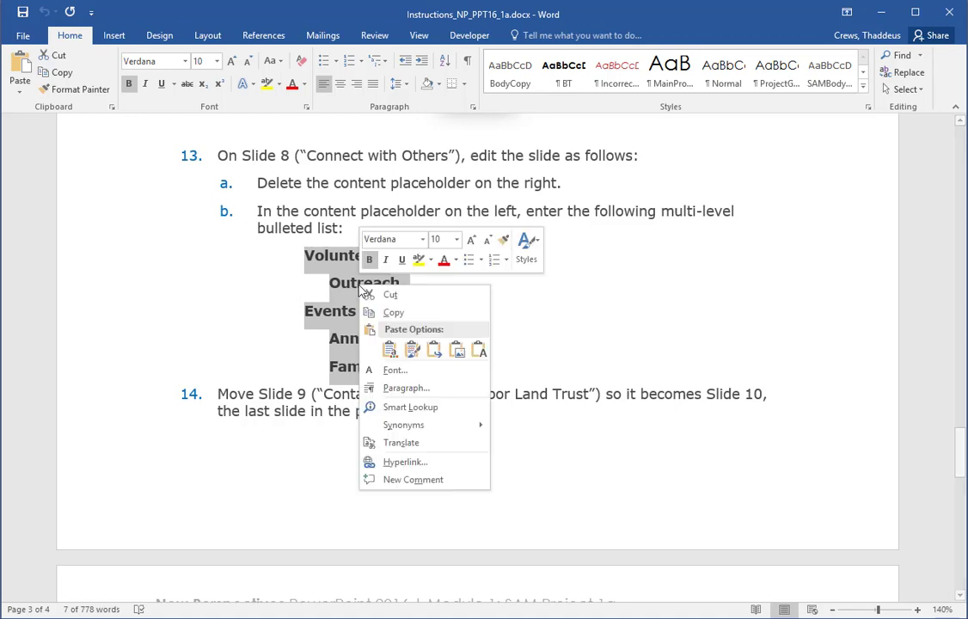
click(394, 311)
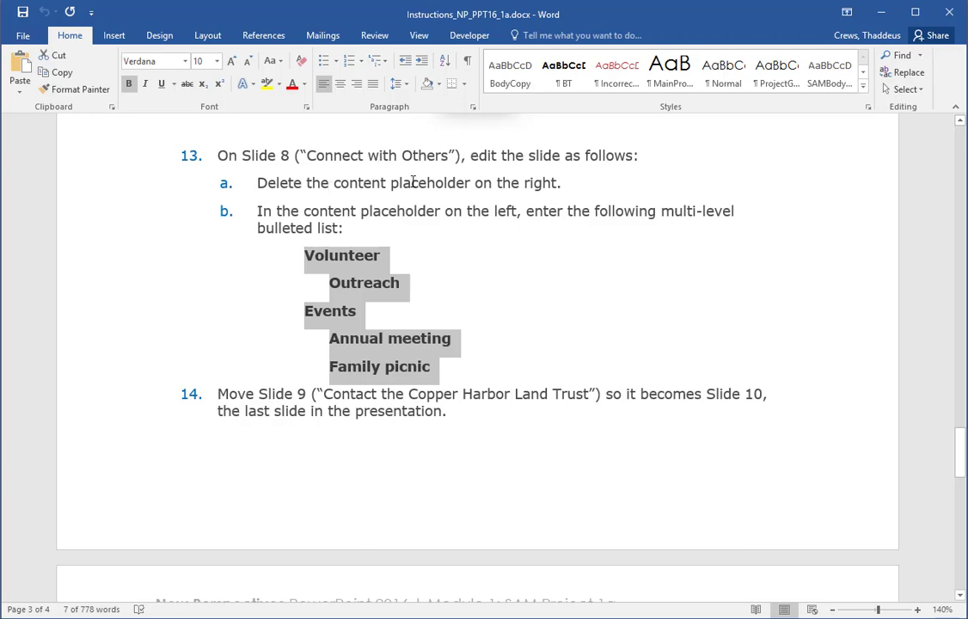
key(alt+Tab)
- Delete the right content placeholder on slide 8, 'Connect with Others'
click(65, 513)
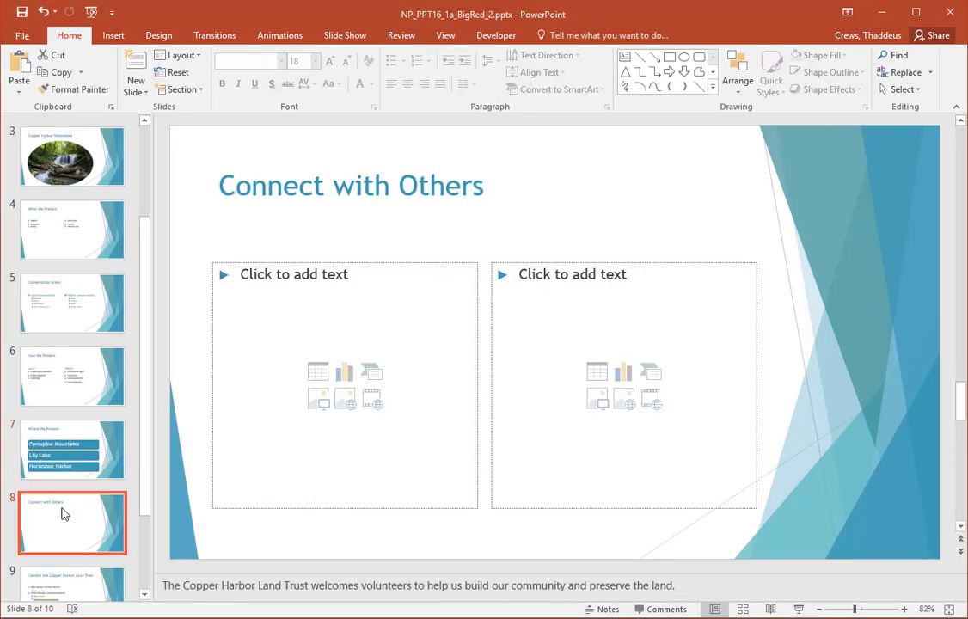
click(558, 261)
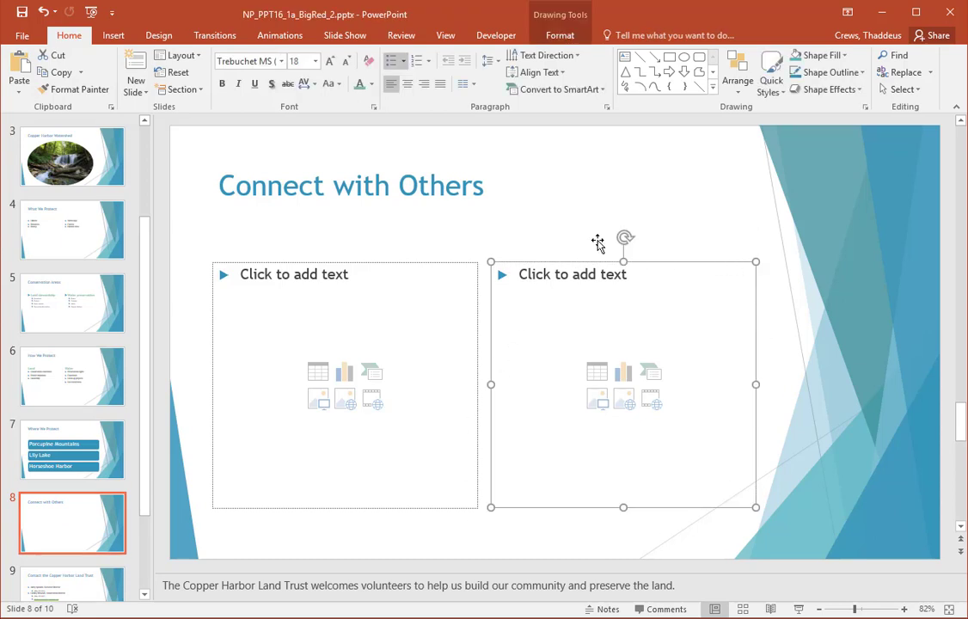
key(Delete)
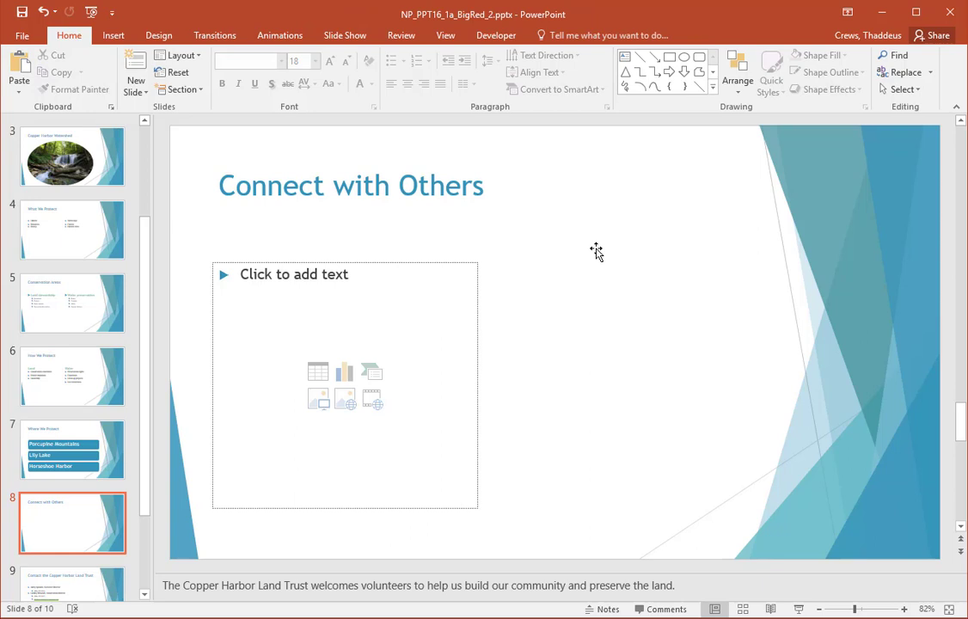
- Paste the list into the left placeholder and indent Outreach one level under Volunteer
click(303, 284)
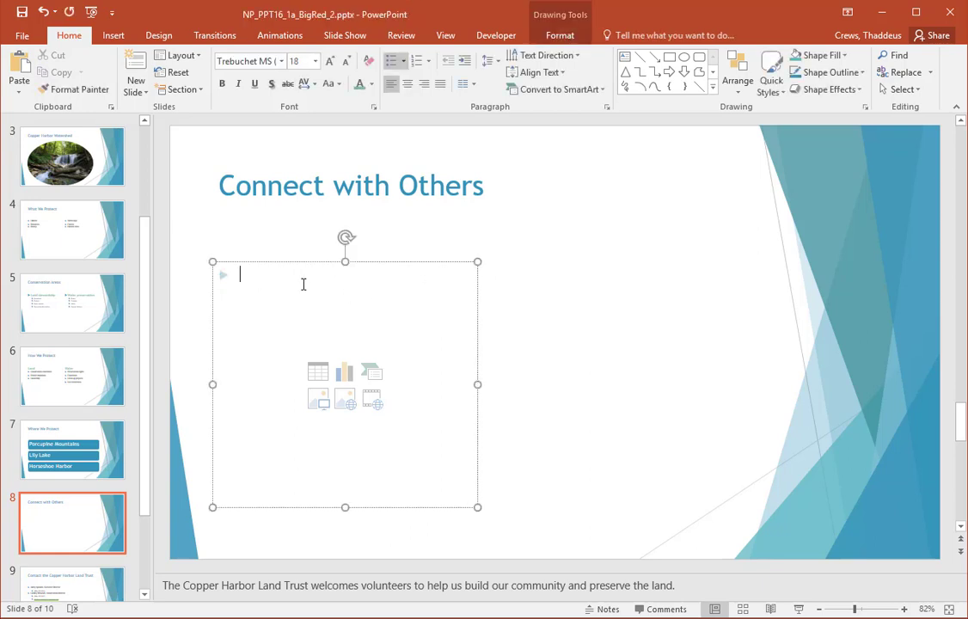
right_click(303, 284)
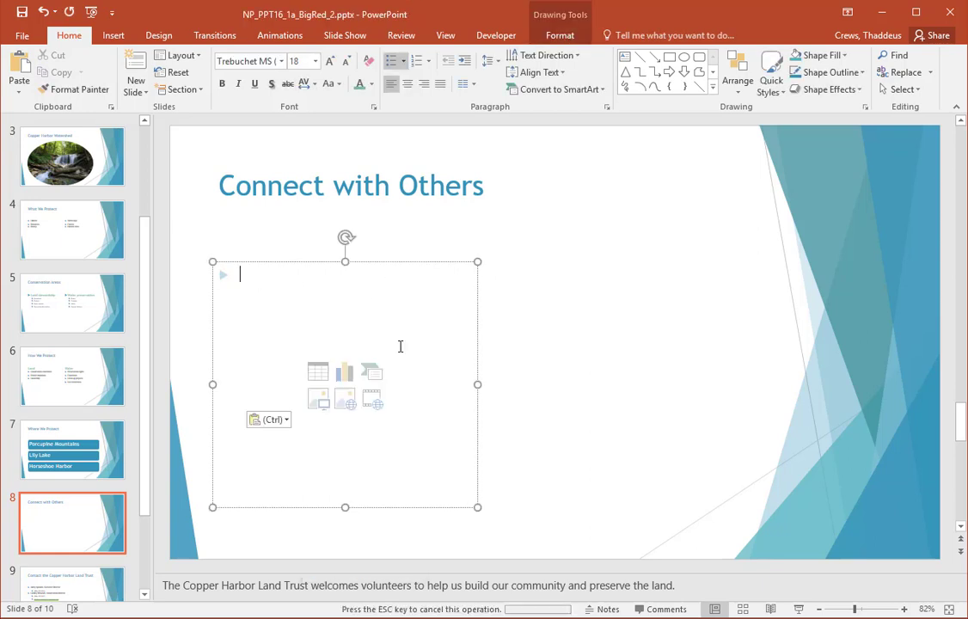
click(400, 347)
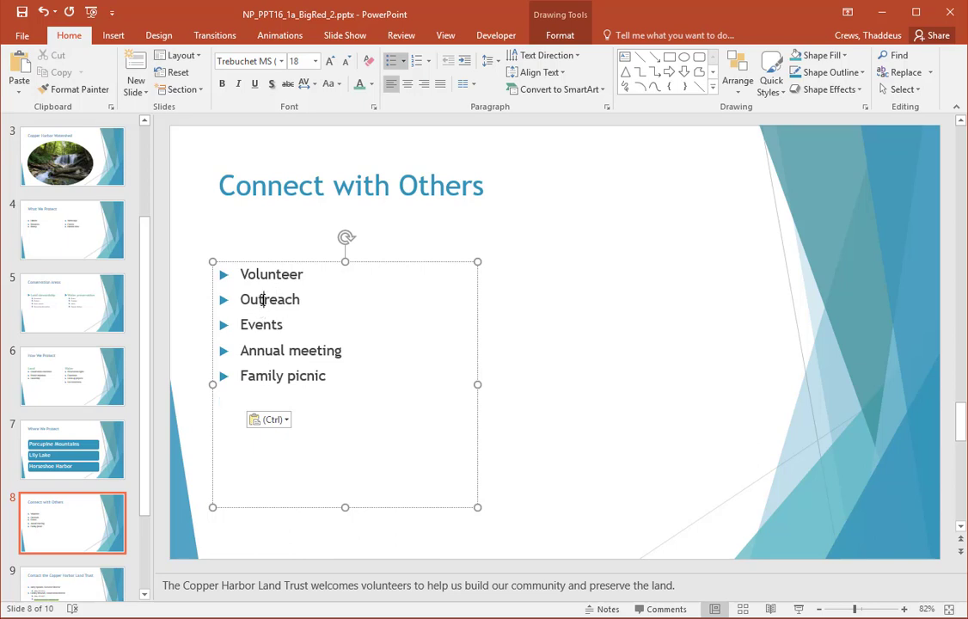
click(264, 300)
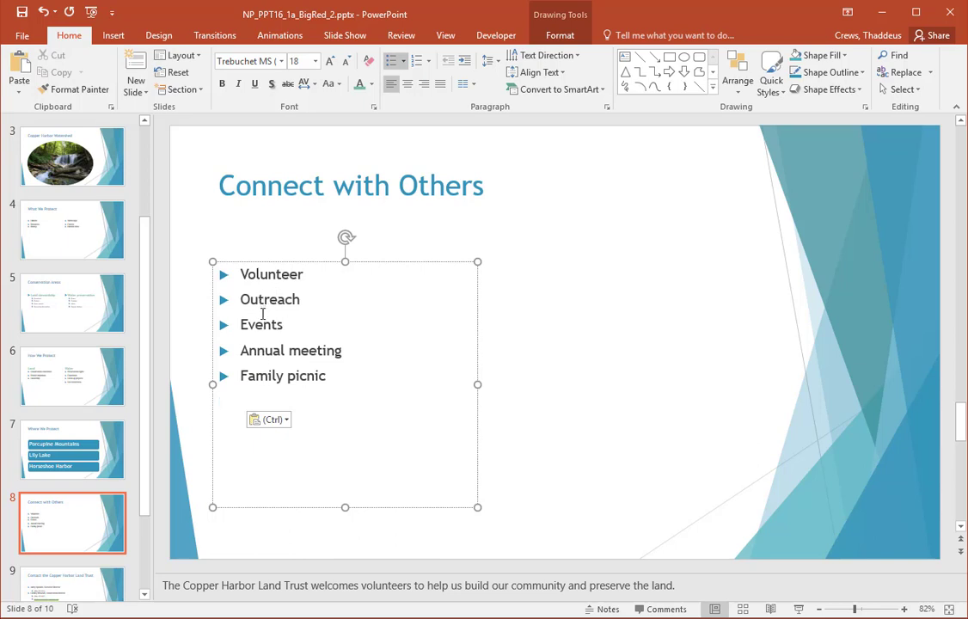
click(466, 63)
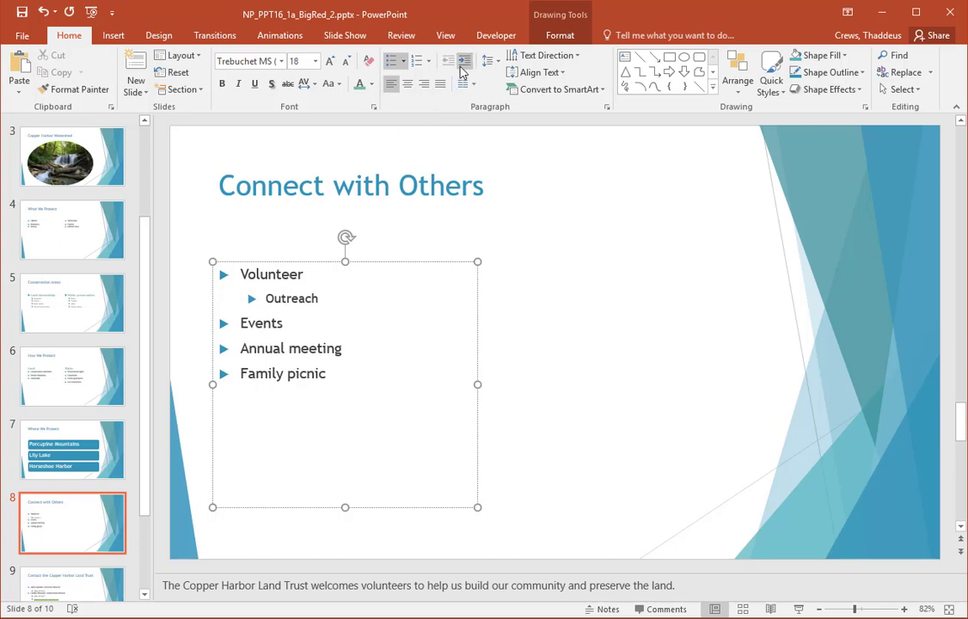